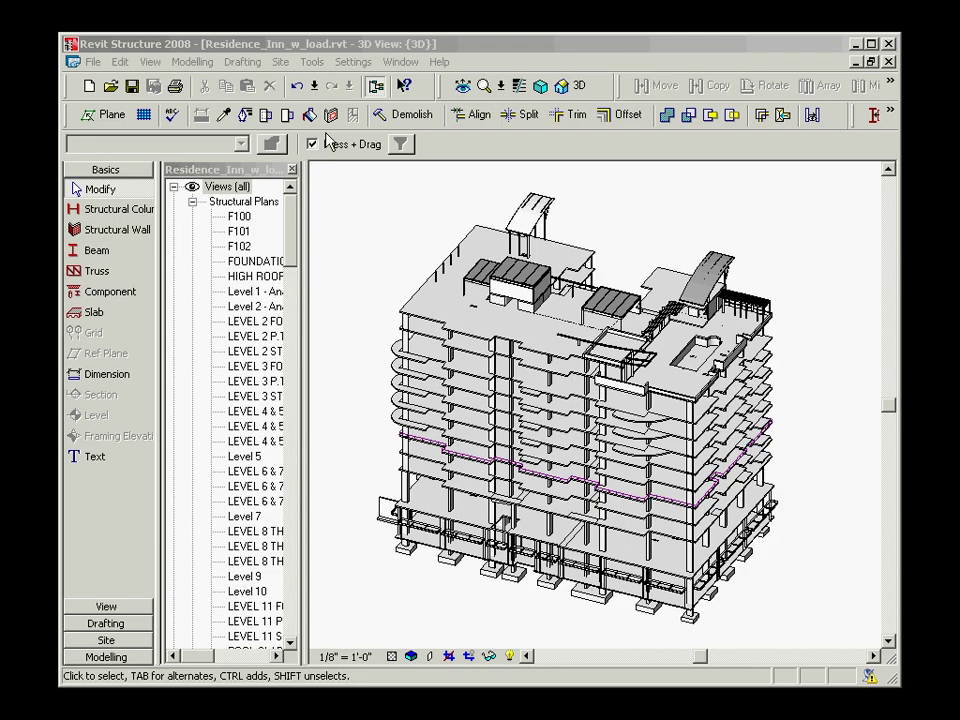
# Step: Send the residence model to ADAPT after reviewing its Levels, Components/Loads and Load Cases, then export the data
pyautogui.click(313, 62)
pyautogui.moveTo(326, 81)
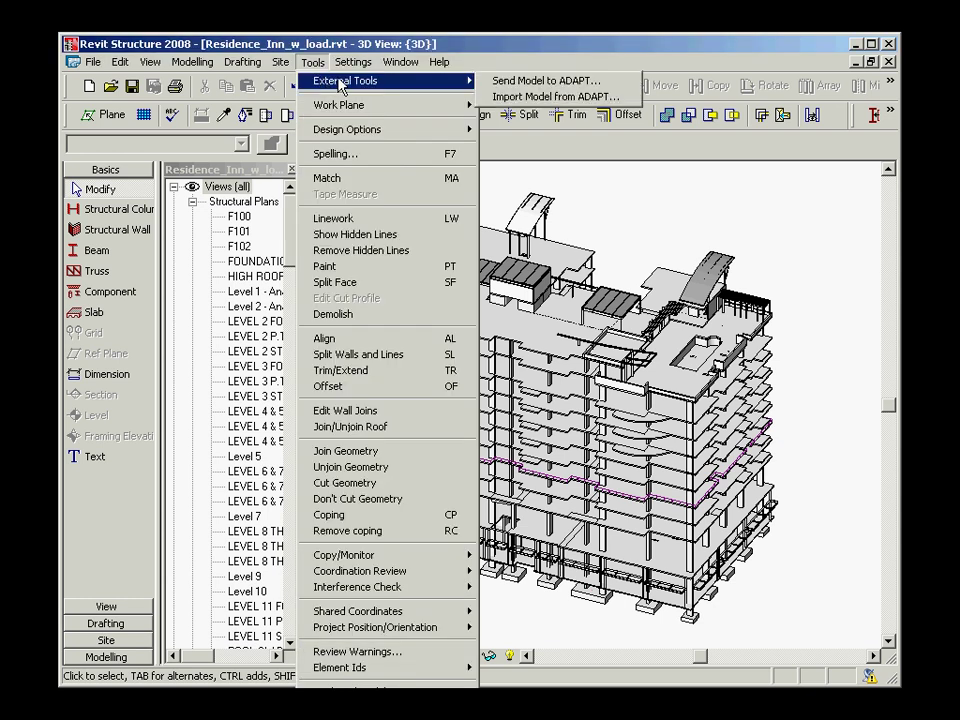
pyautogui.click(530, 81)
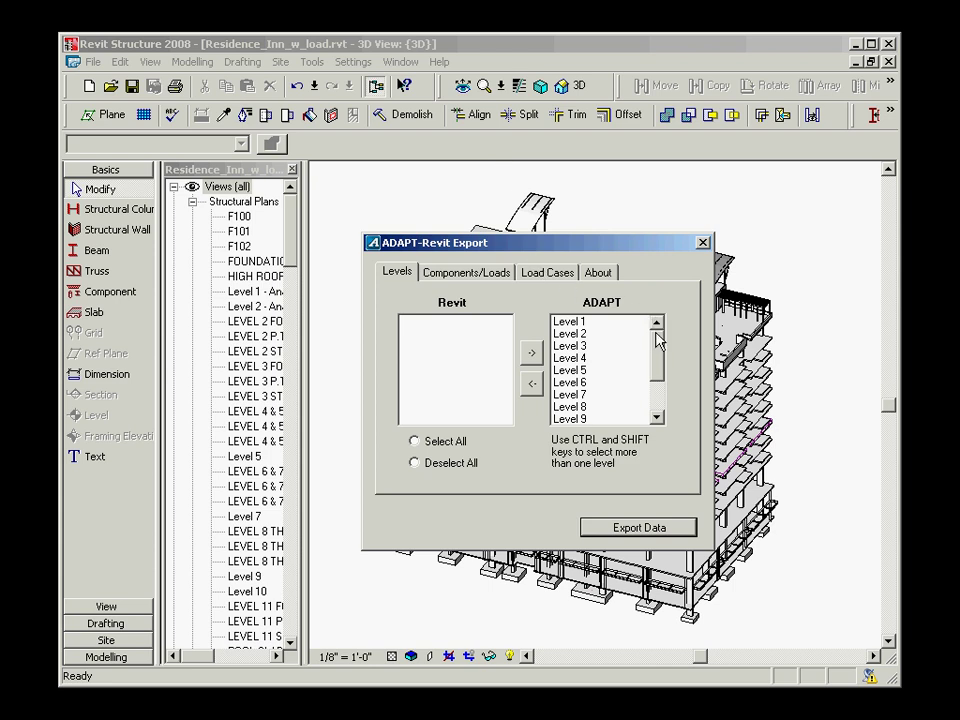
pyautogui.moveTo(658, 339)
pyautogui.mouseDown()
pyautogui.moveTo(657, 394)
pyautogui.moveTo(659, 332)
pyautogui.mouseUp()
pyautogui.click(505, 274)
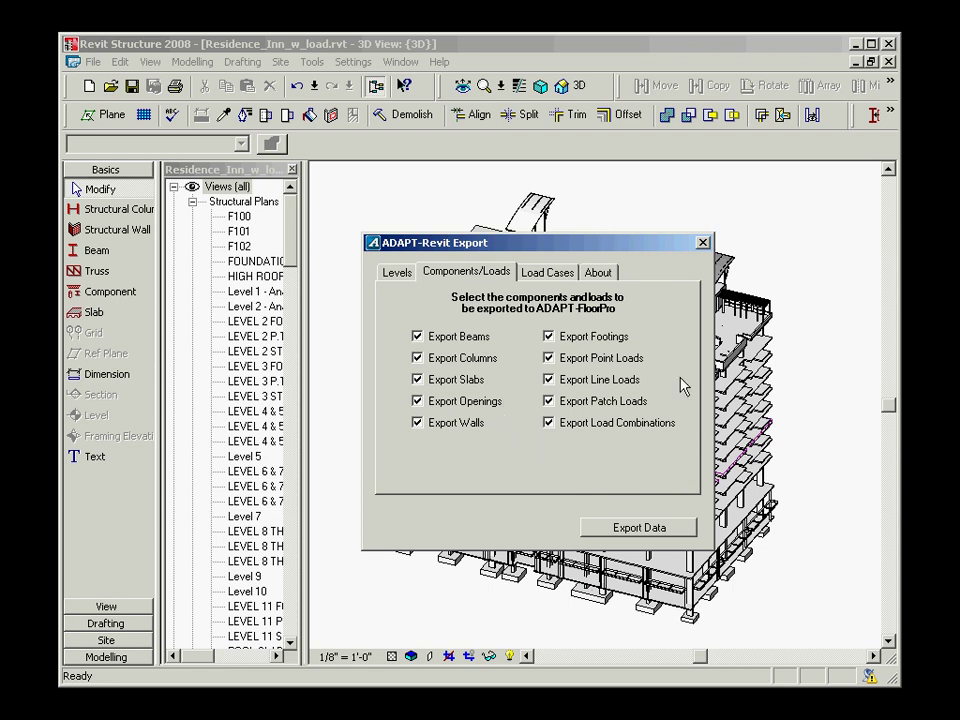
pyautogui.click(550, 279)
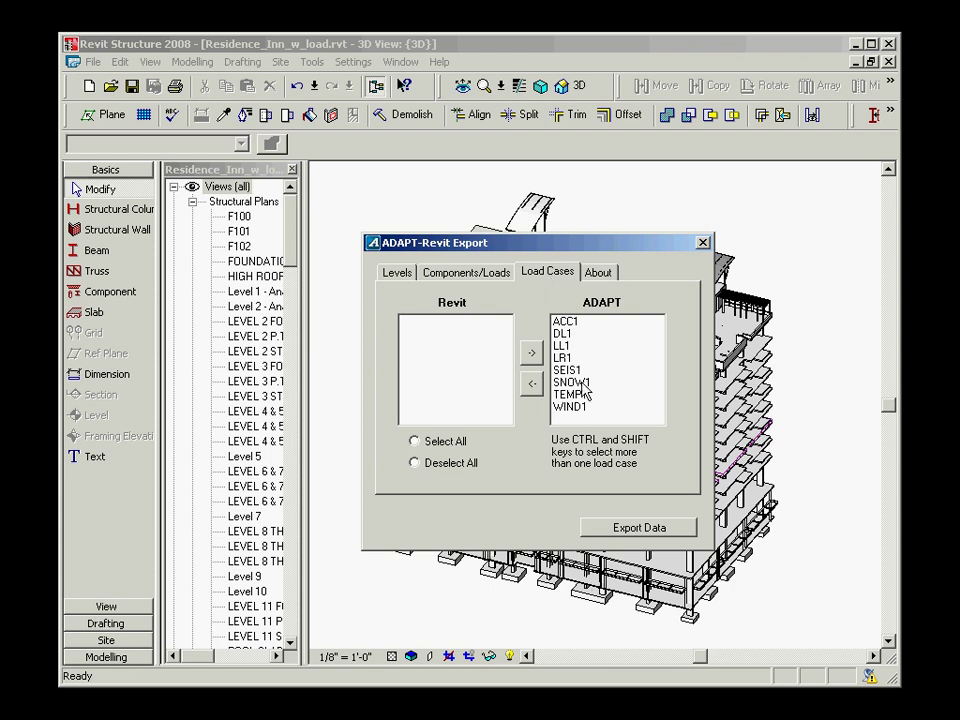
pyautogui.click(610, 531)
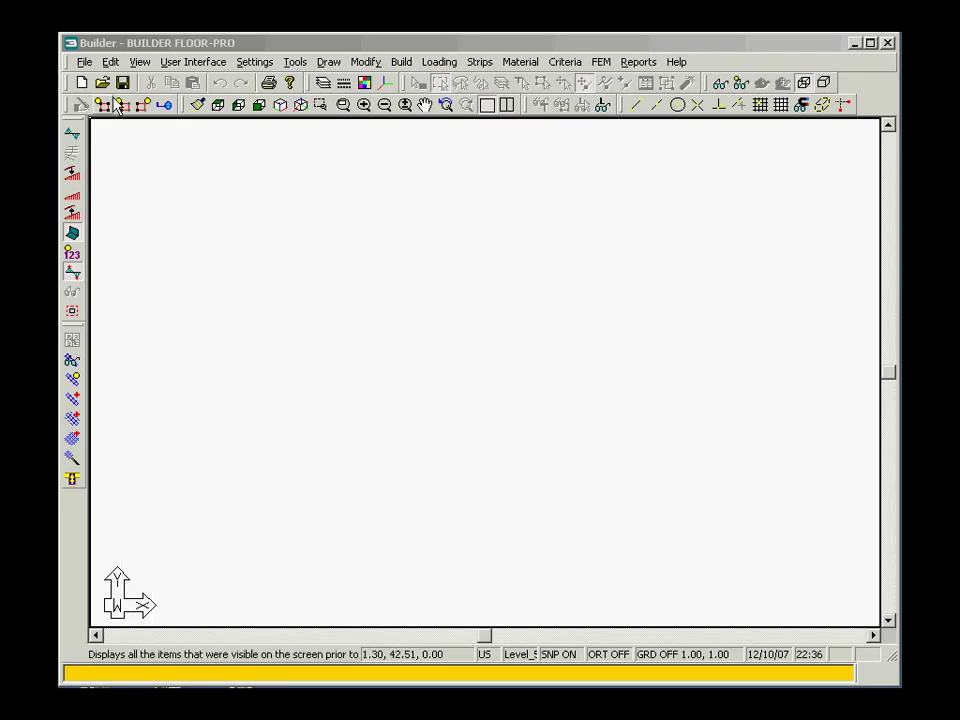
# Step: Import the Revit export file residence_all_levels.inp into Floor-Pro through File > Import > REVIT
pyautogui.click(86, 62)
pyautogui.click(86, 62)
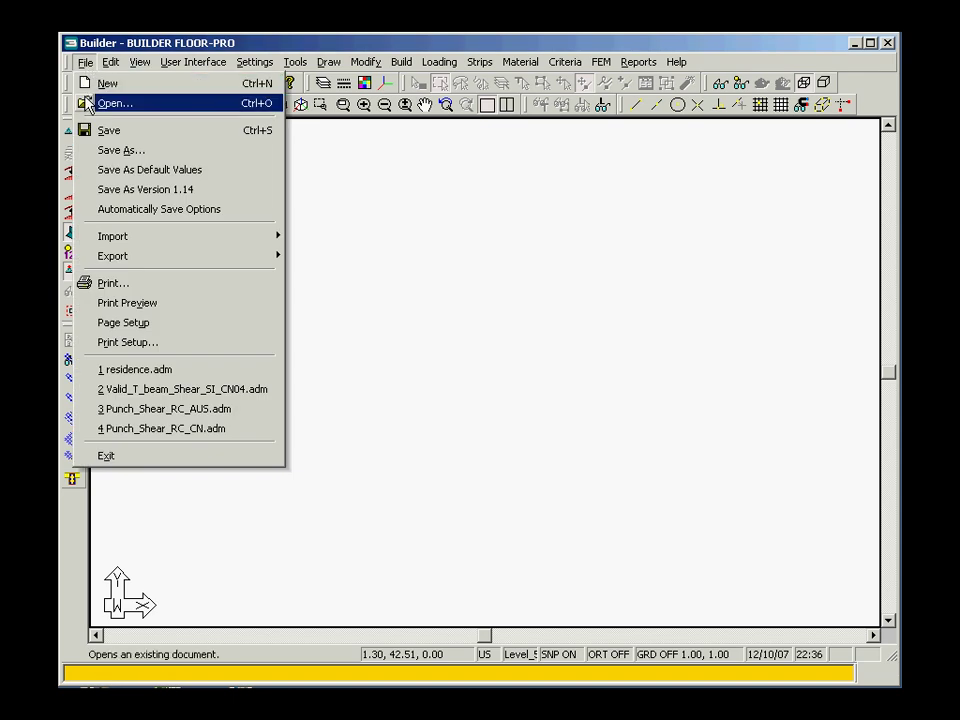
pyautogui.moveTo(92, 237)
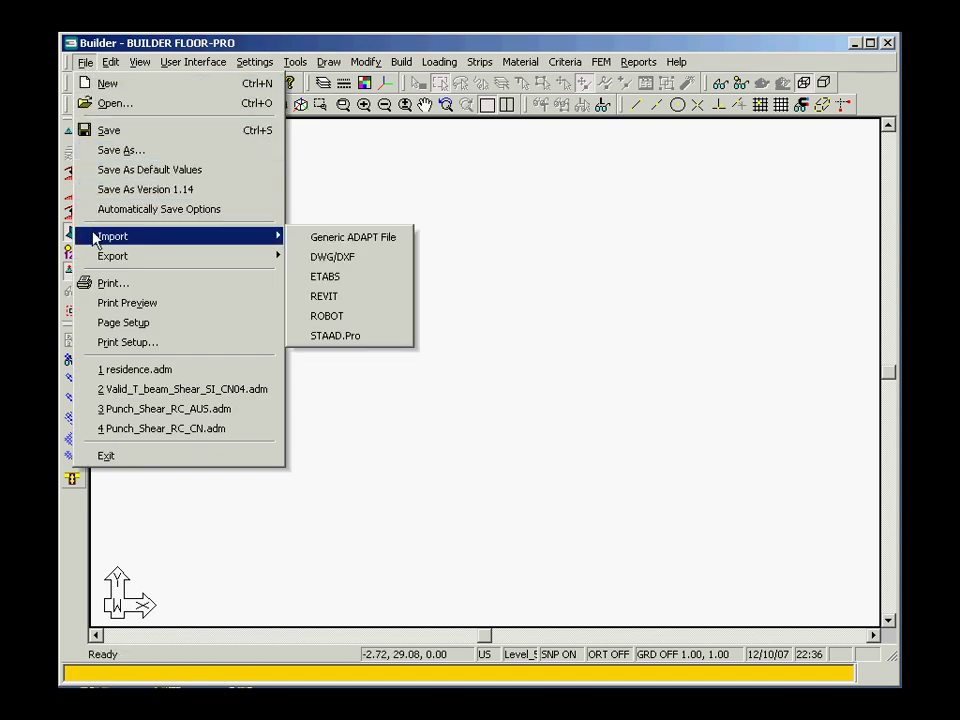
pyautogui.click(303, 297)
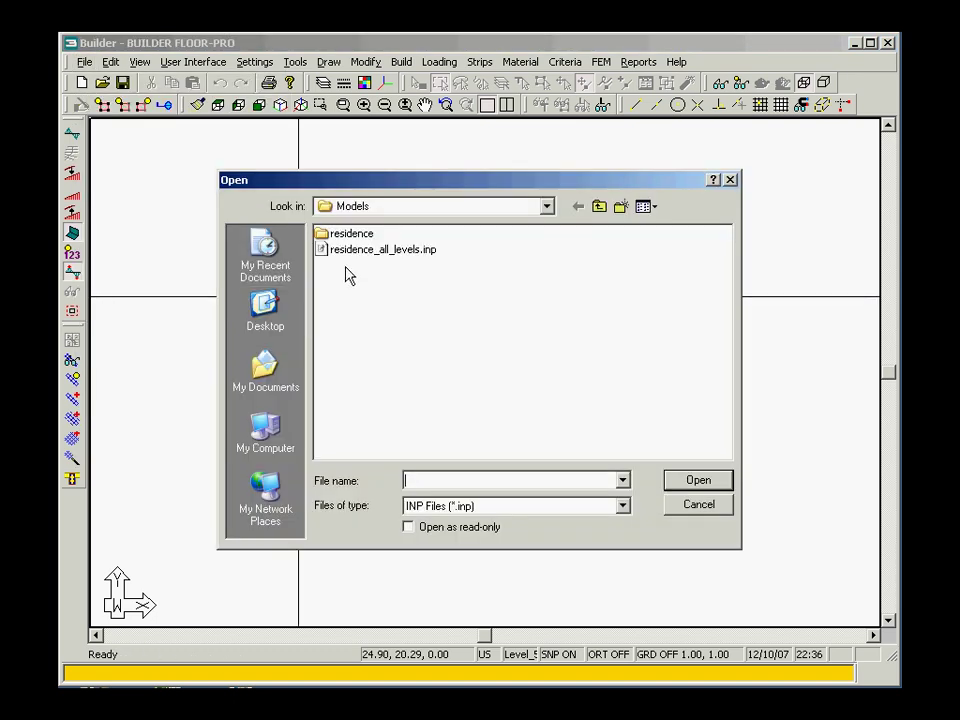
pyautogui.click(352, 251)
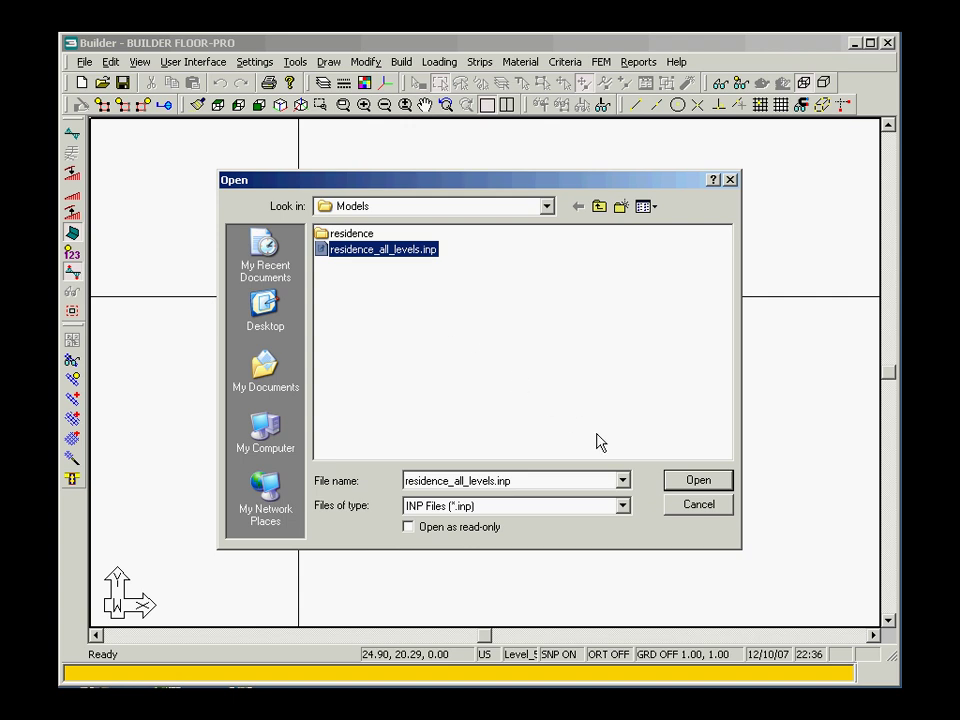
pyautogui.click(677, 482)
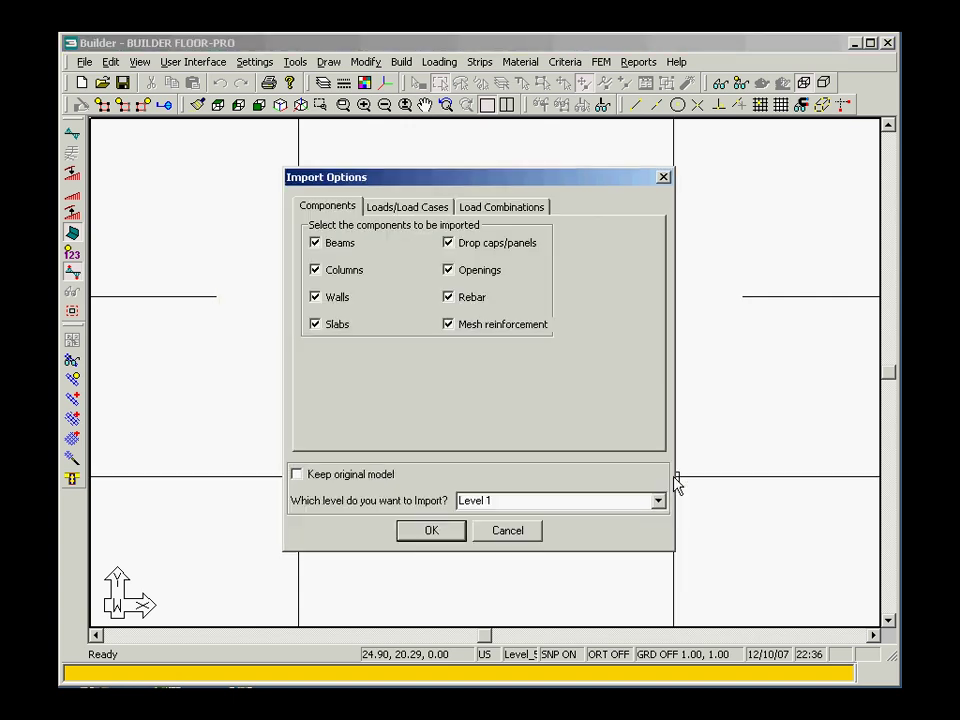
# Step: Set the import level to Level 5 and move load case DL1 into the ADAPT list
pyautogui.click(659, 501)
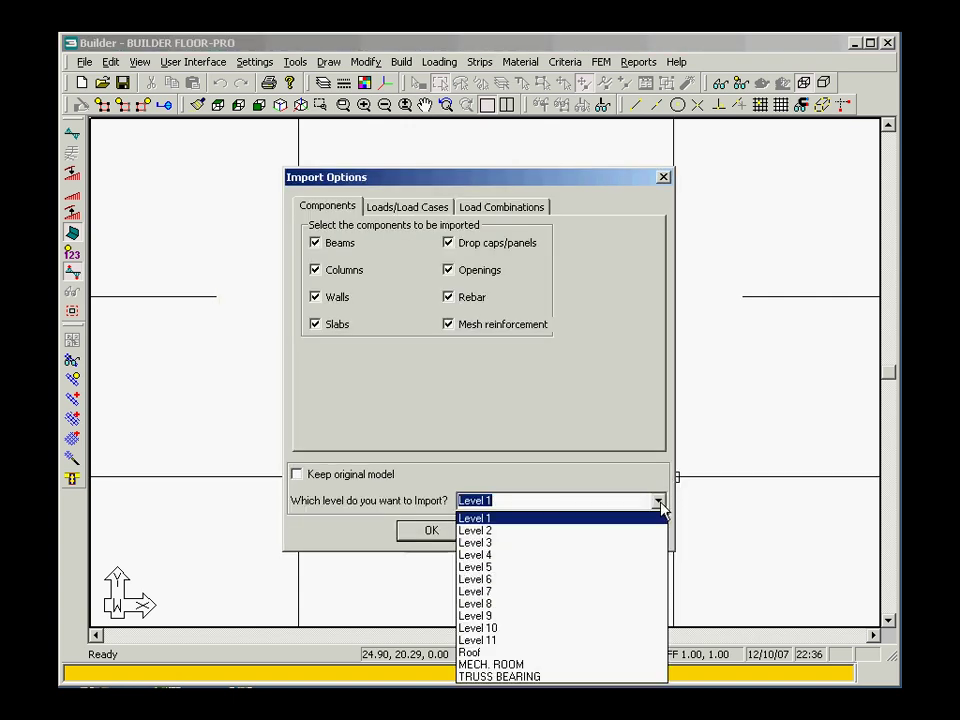
pyautogui.click(645, 567)
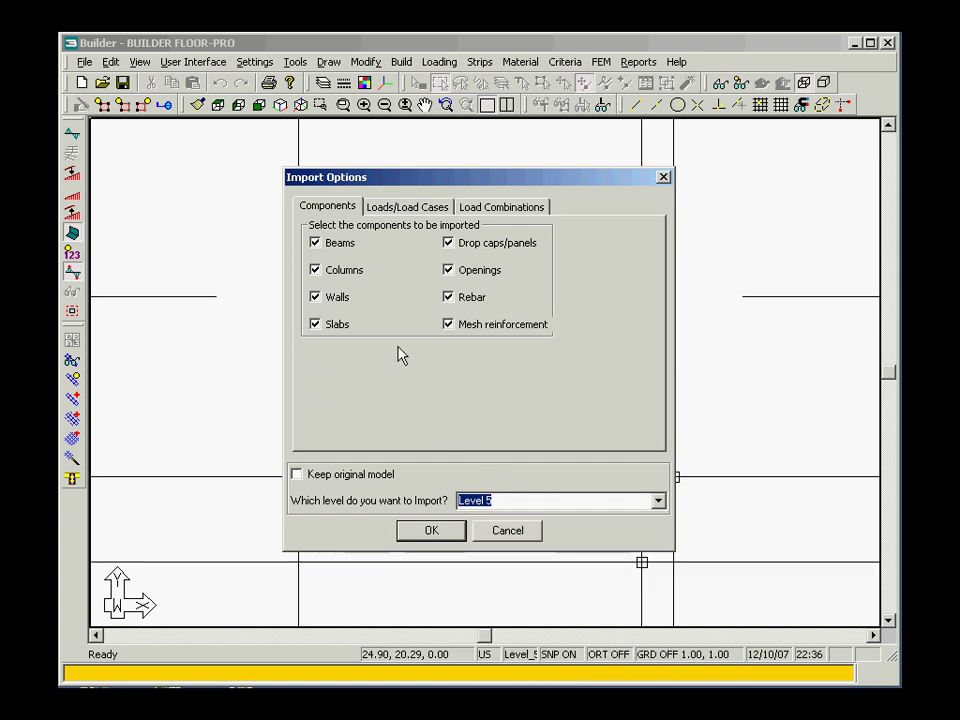
pyautogui.click(392, 208)
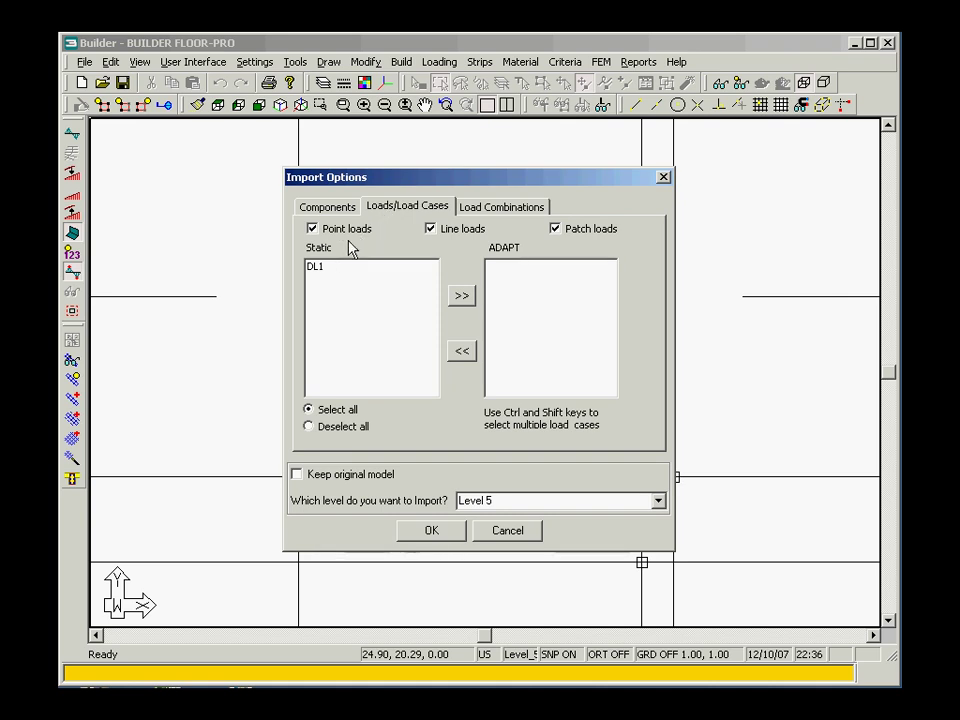
pyautogui.click(318, 268)
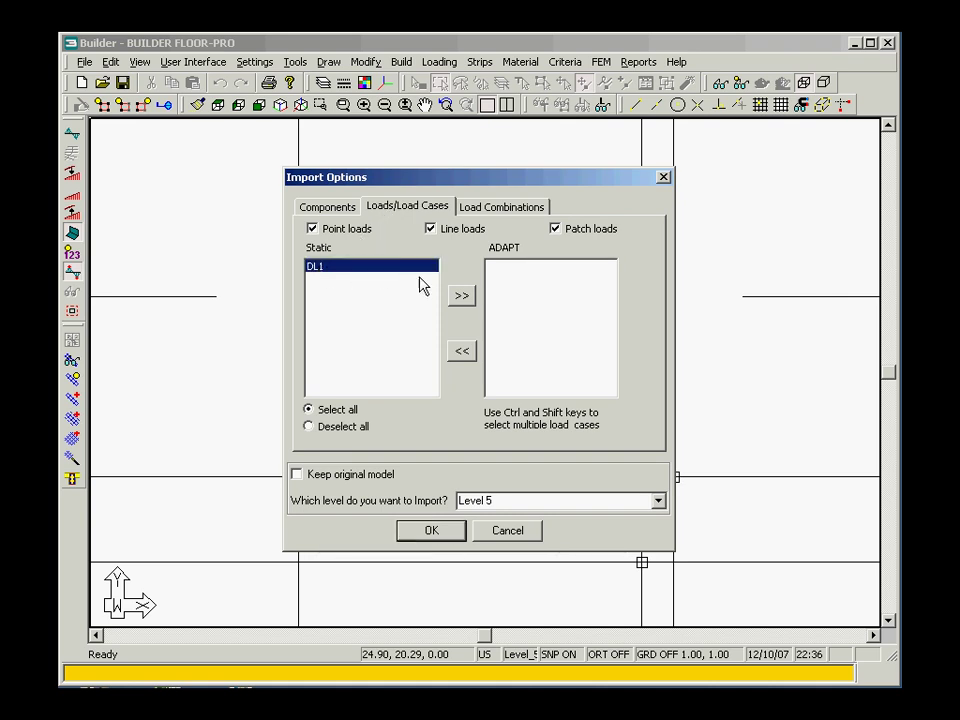
pyautogui.click(461, 298)
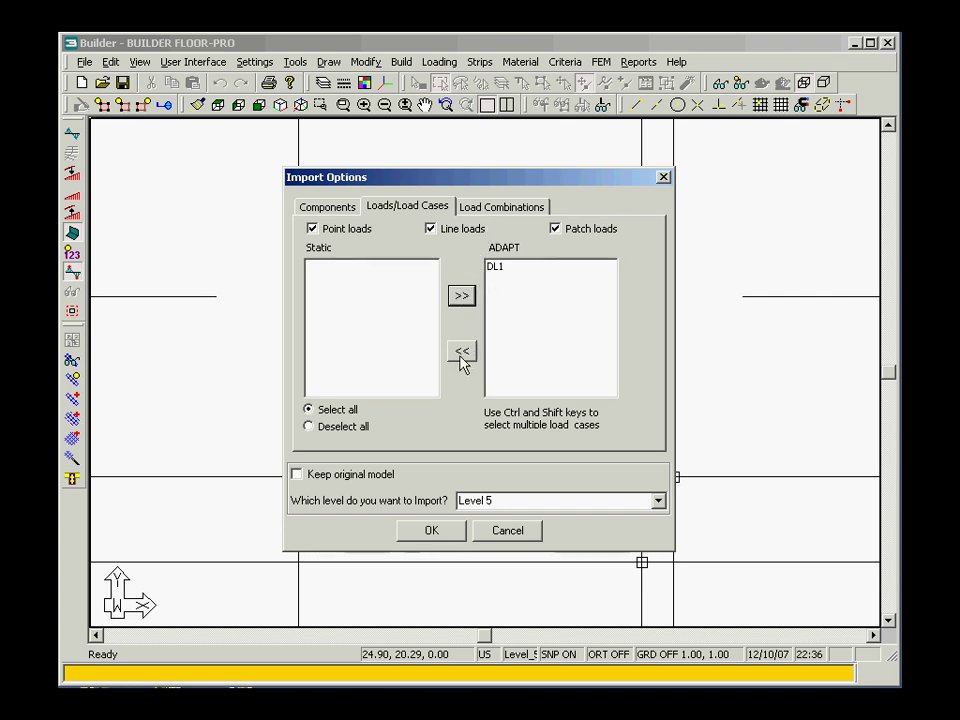
# Step: Confirm the import, then check in 3D that the patch load is DL1 at 0.030 ksf
pyautogui.click(432, 531)
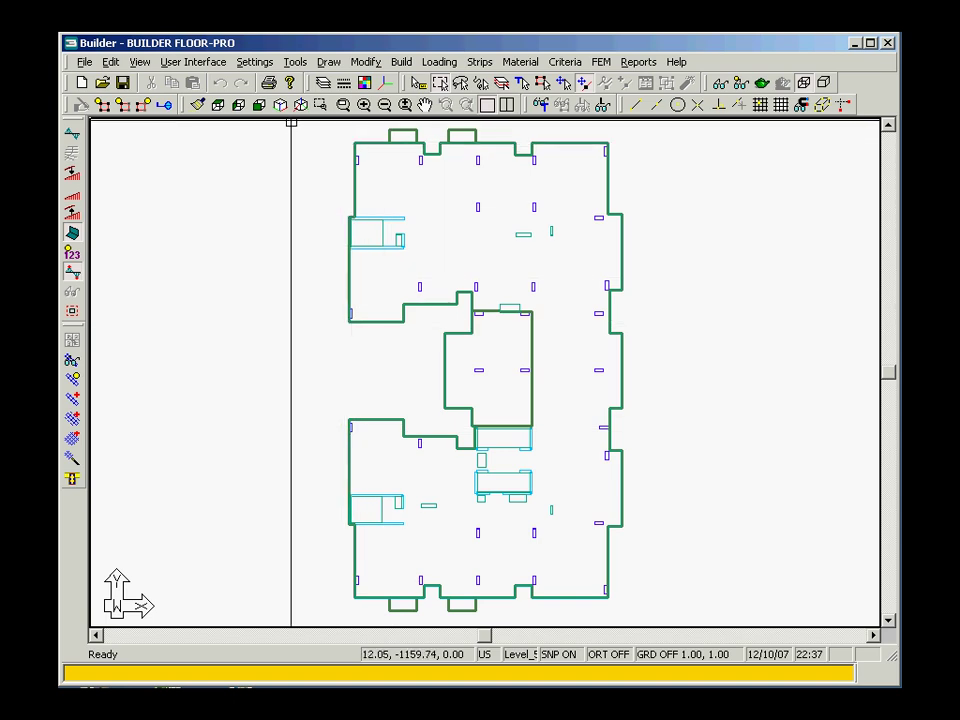
pyautogui.click(281, 106)
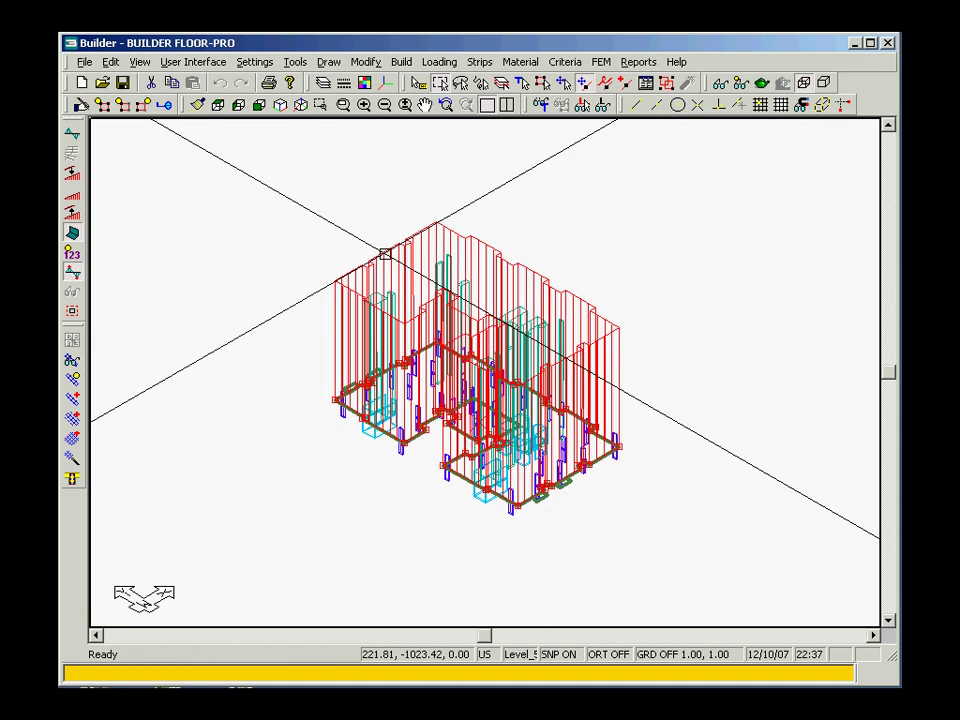
pyautogui.doubleClick(385, 253)
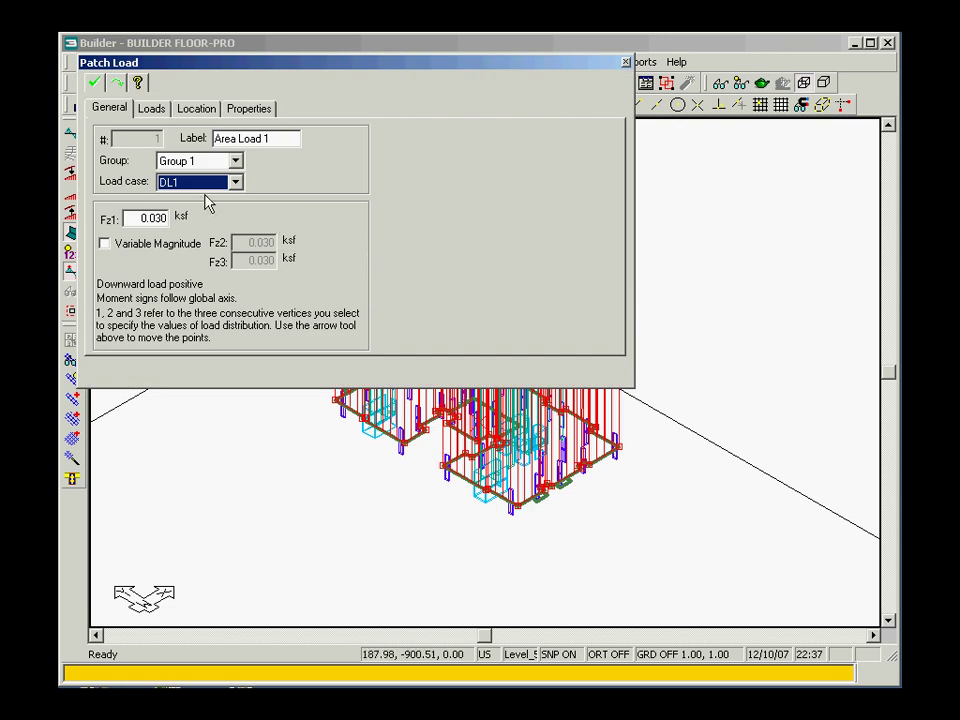
pyautogui.click(624, 63)
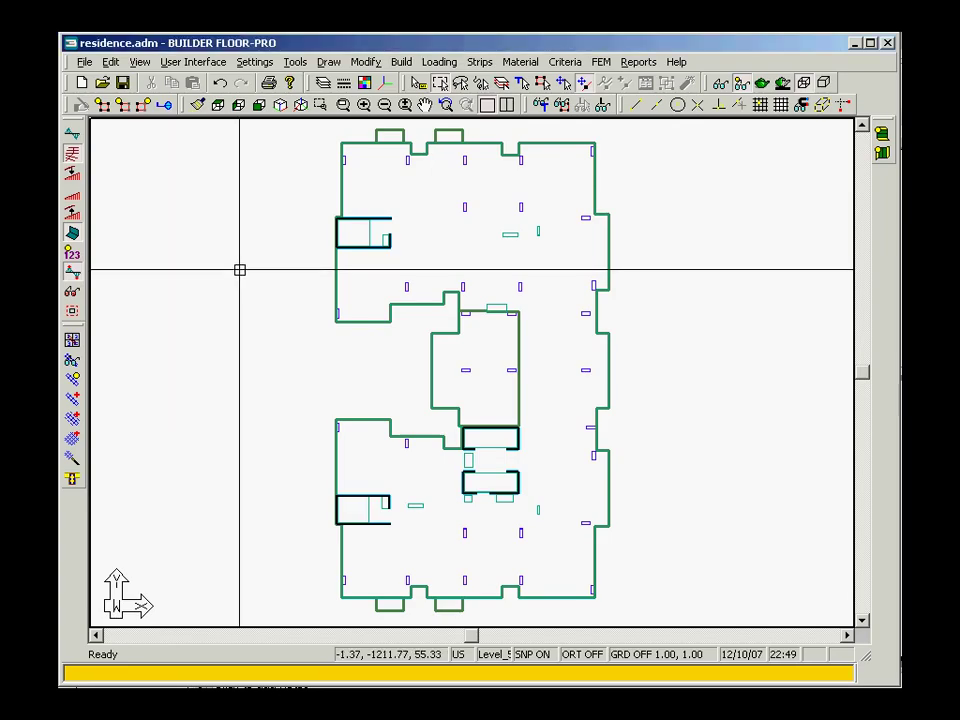
# Step: Create automatic bottom mesh reinforcement on the slab using #4 bars in both 1-1 and 2-2 directions
pyautogui.click(335, 273)
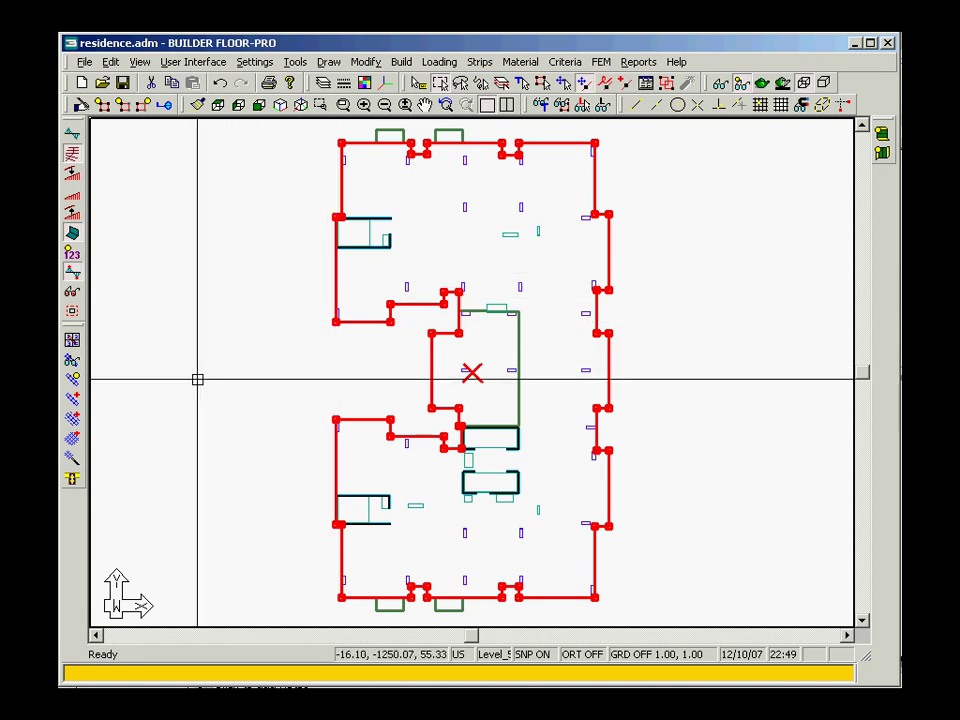
pyautogui.click(74, 459)
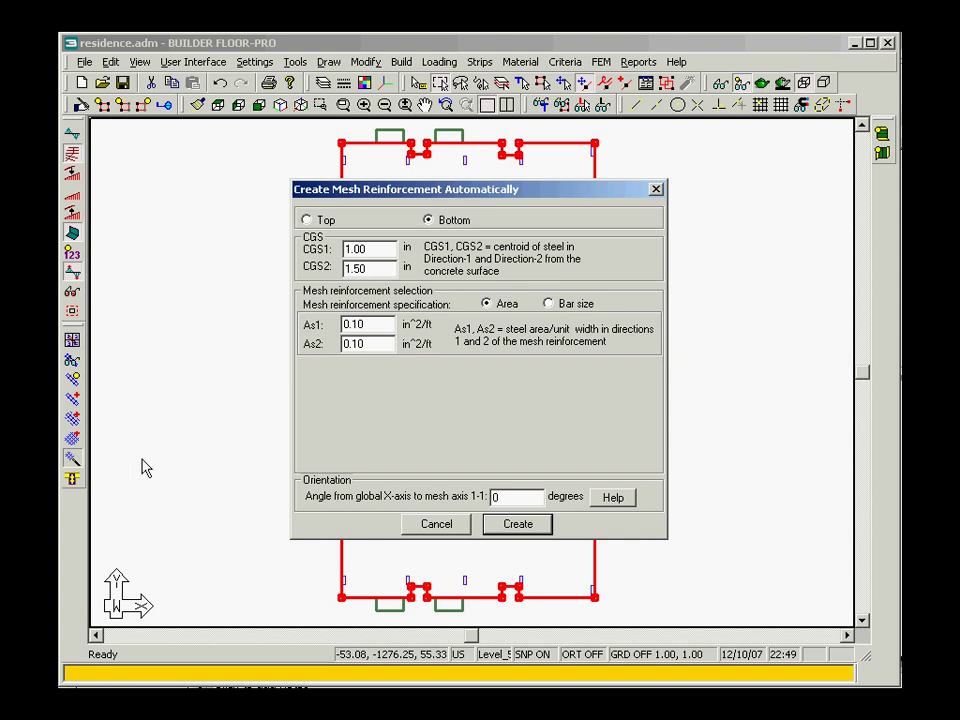
pyautogui.click(548, 304)
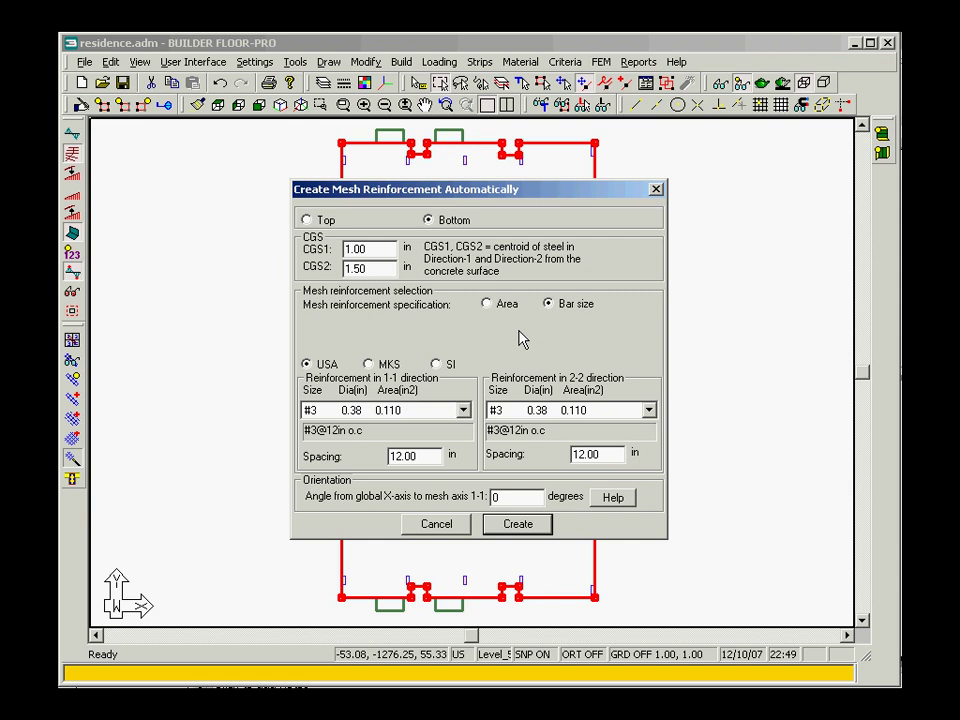
pyautogui.click(463, 410)
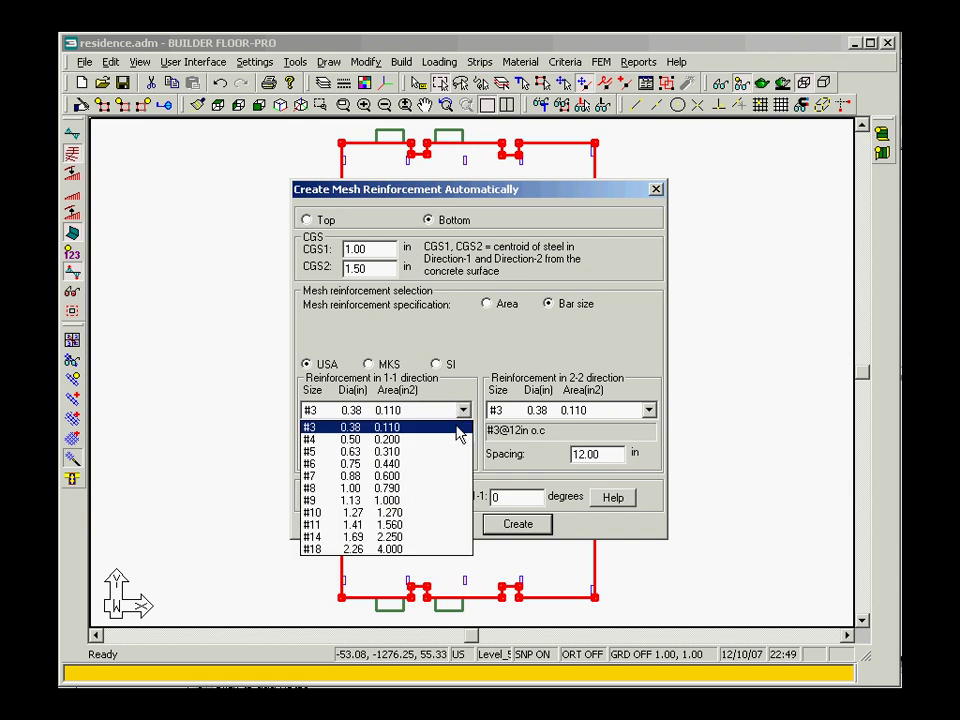
pyautogui.click(456, 440)
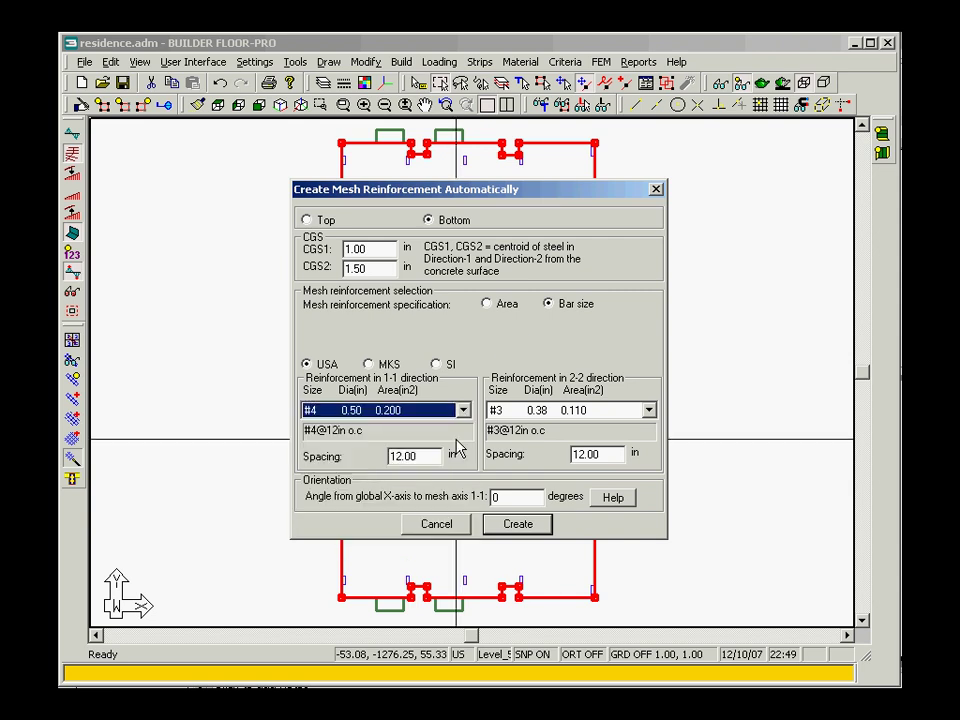
pyautogui.click(649, 412)
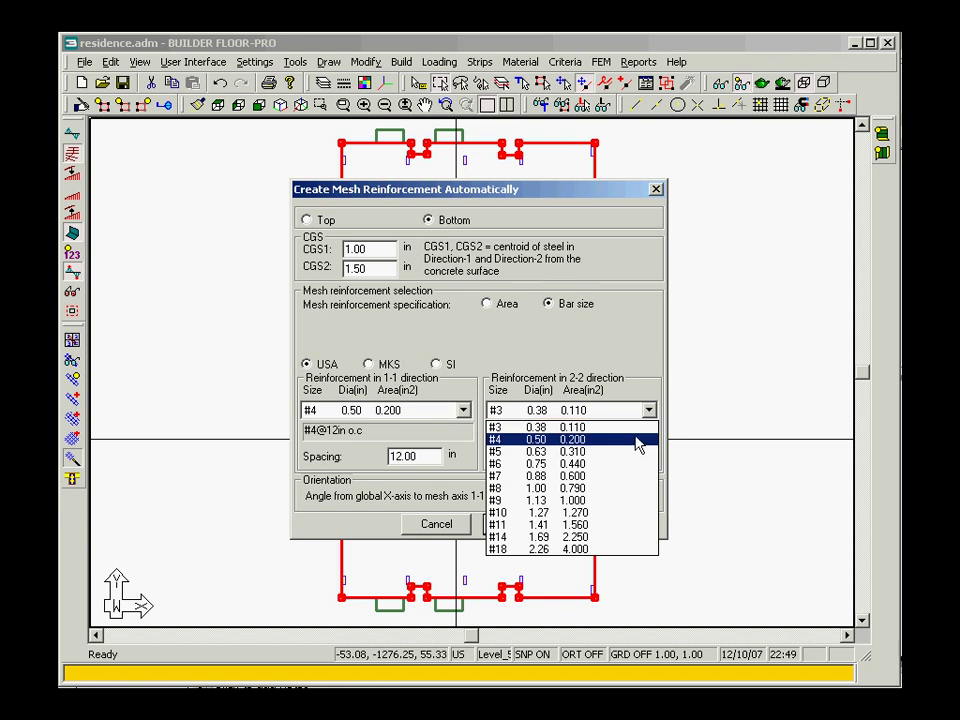
pyautogui.click(638, 440)
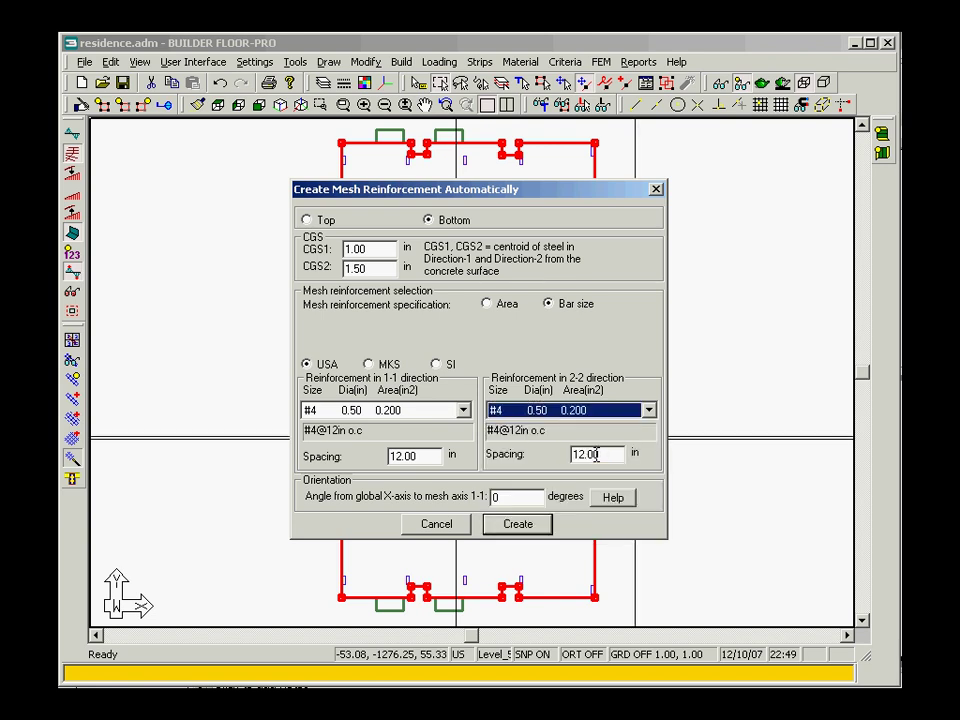
pyautogui.click(518, 525)
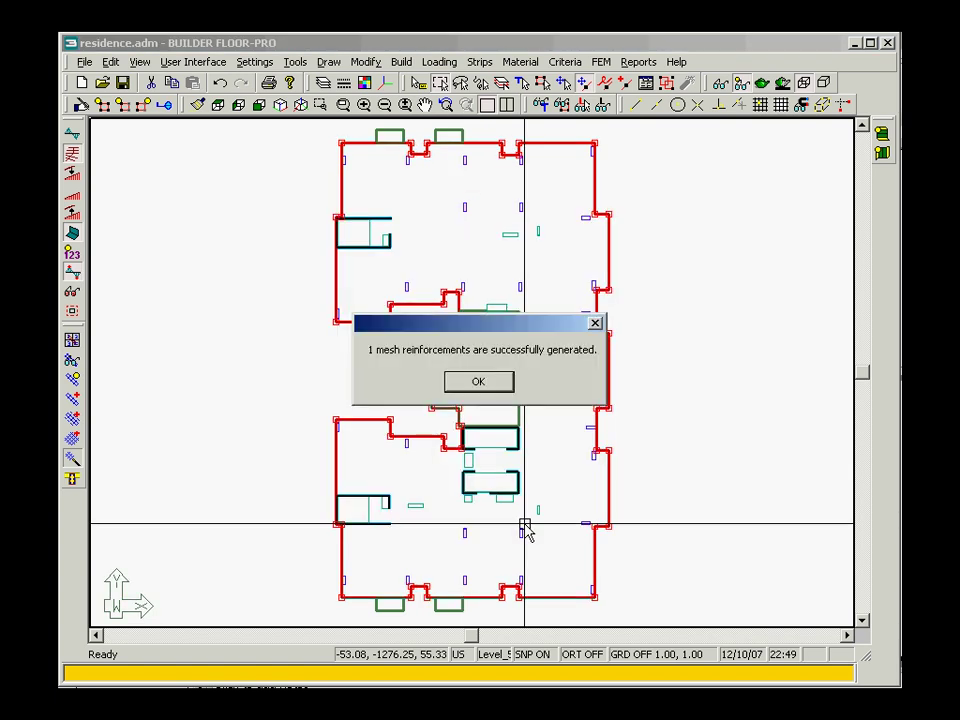
# Step: Outline a rectangular mesh reinforcement region around the lower core opening
pyautogui.click(482, 386)
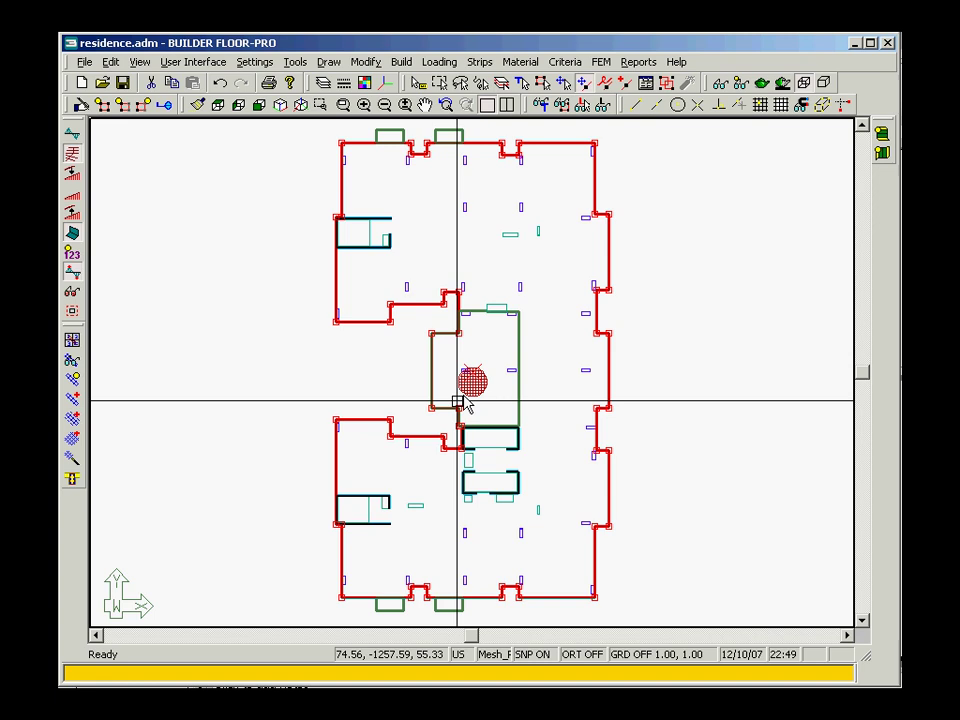
pyautogui.press('Escape')
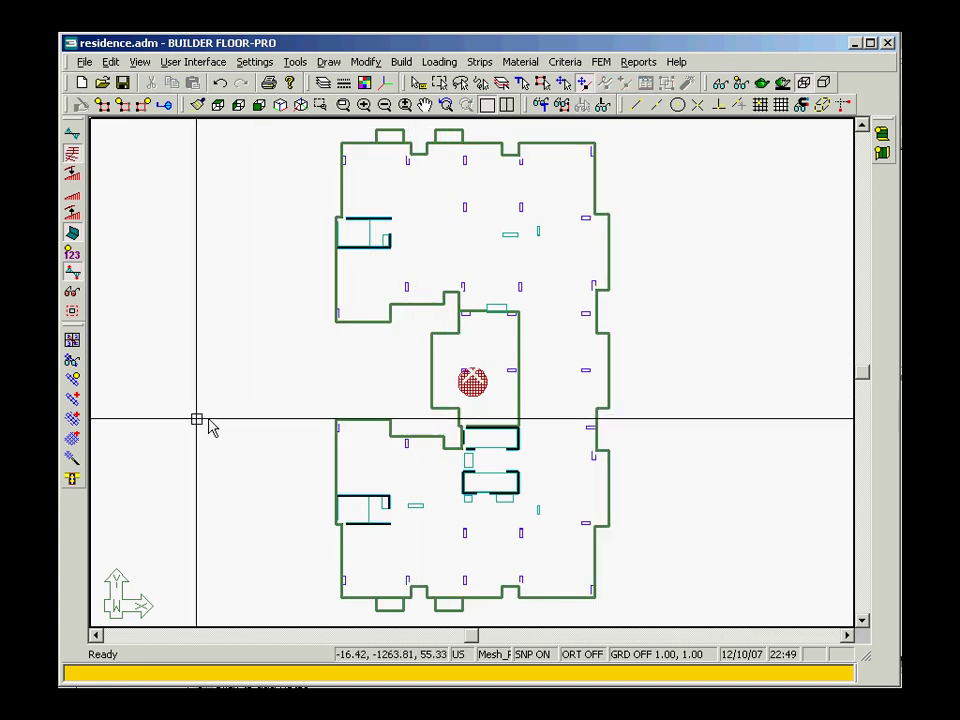
pyautogui.click(74, 440)
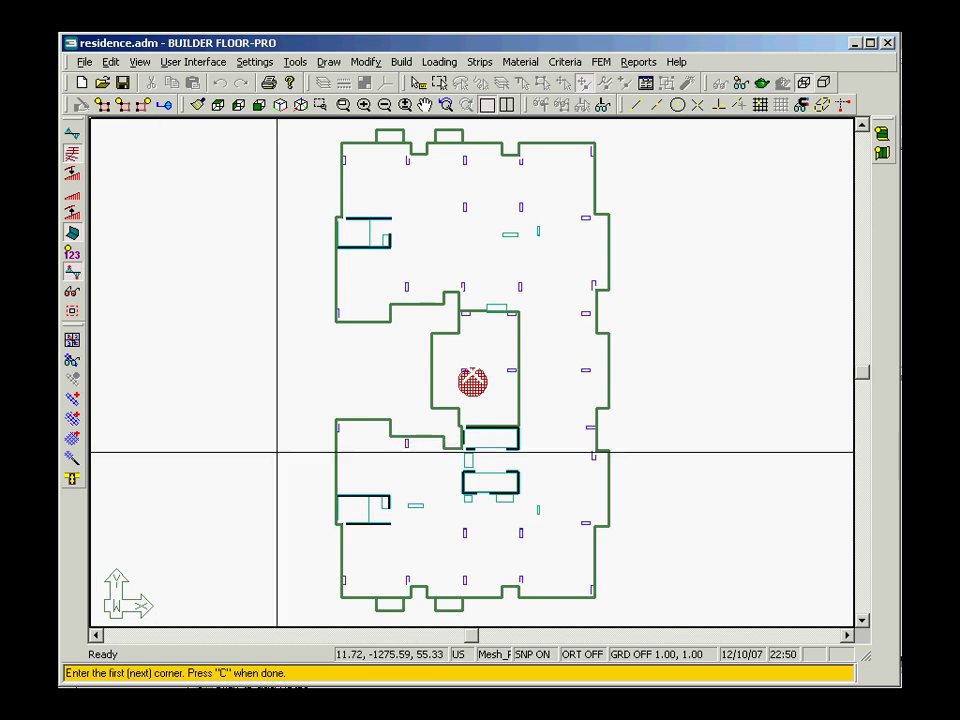
pyautogui.click(445, 464)
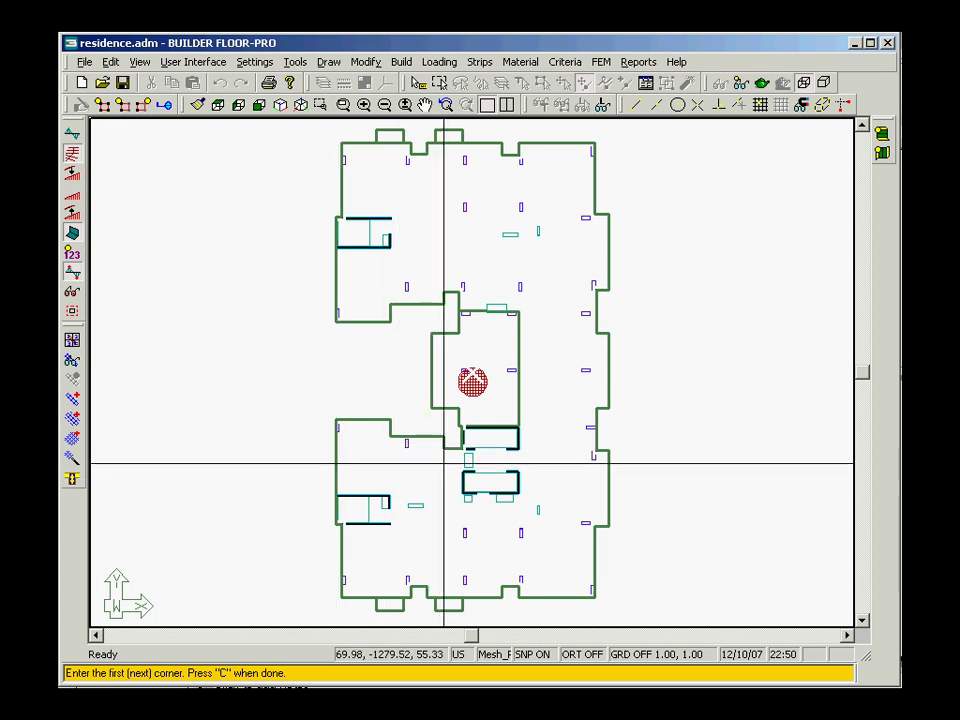
pyautogui.click(548, 464)
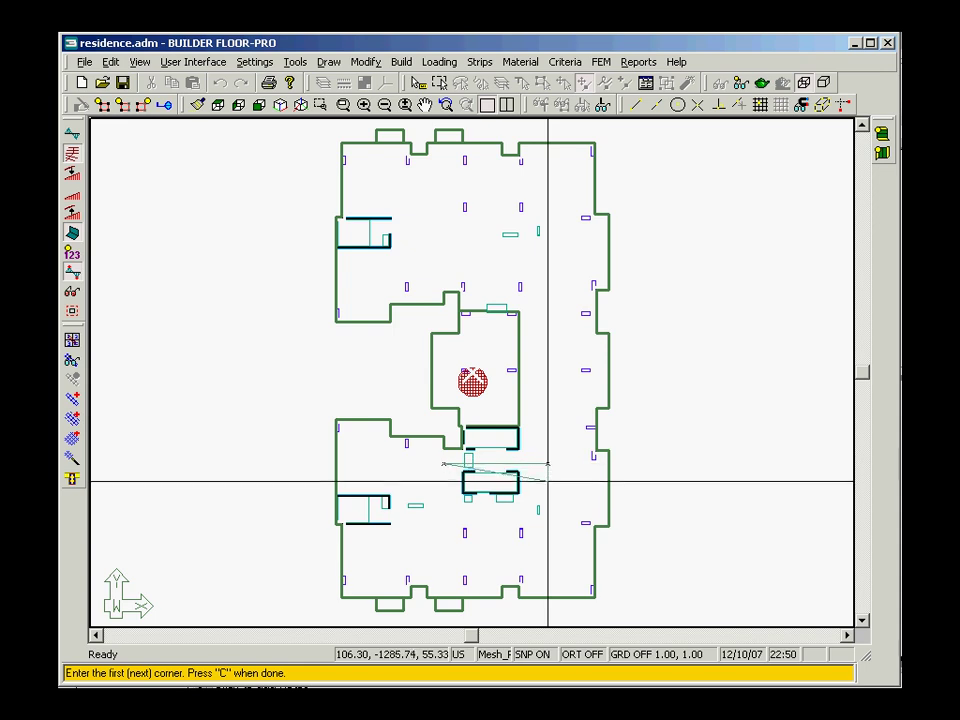
pyautogui.click(548, 502)
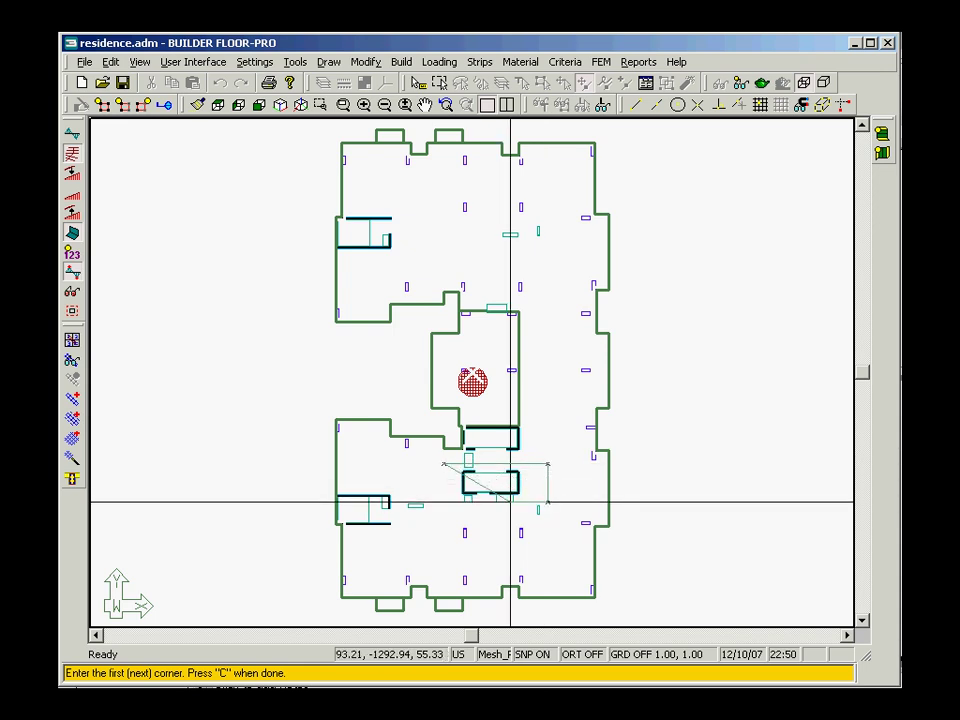
pyautogui.click(443, 502)
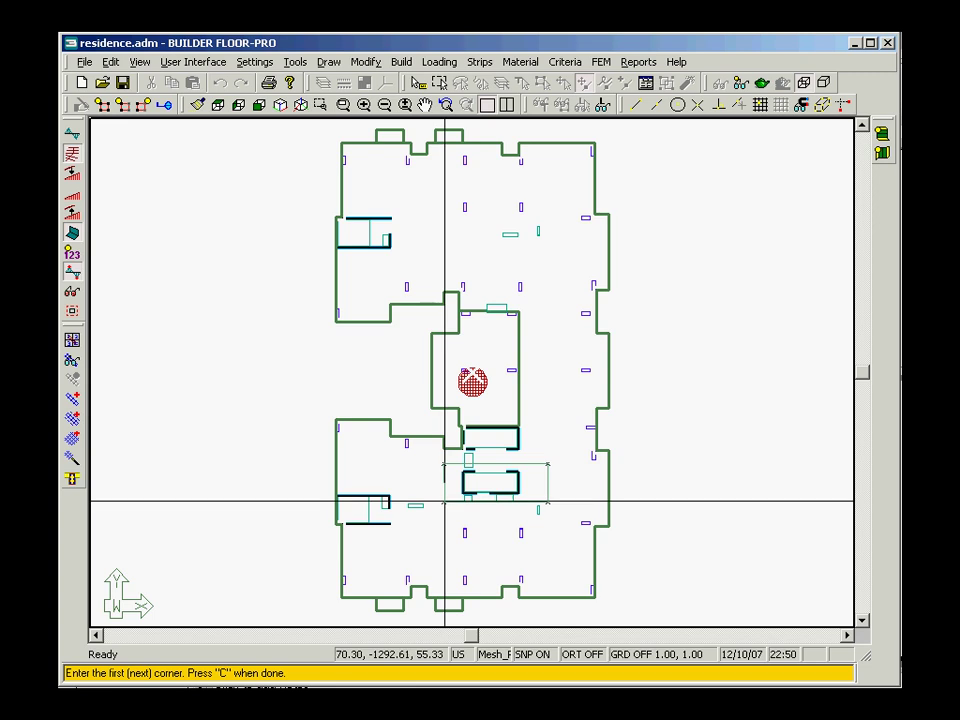
pyautogui.press('c')
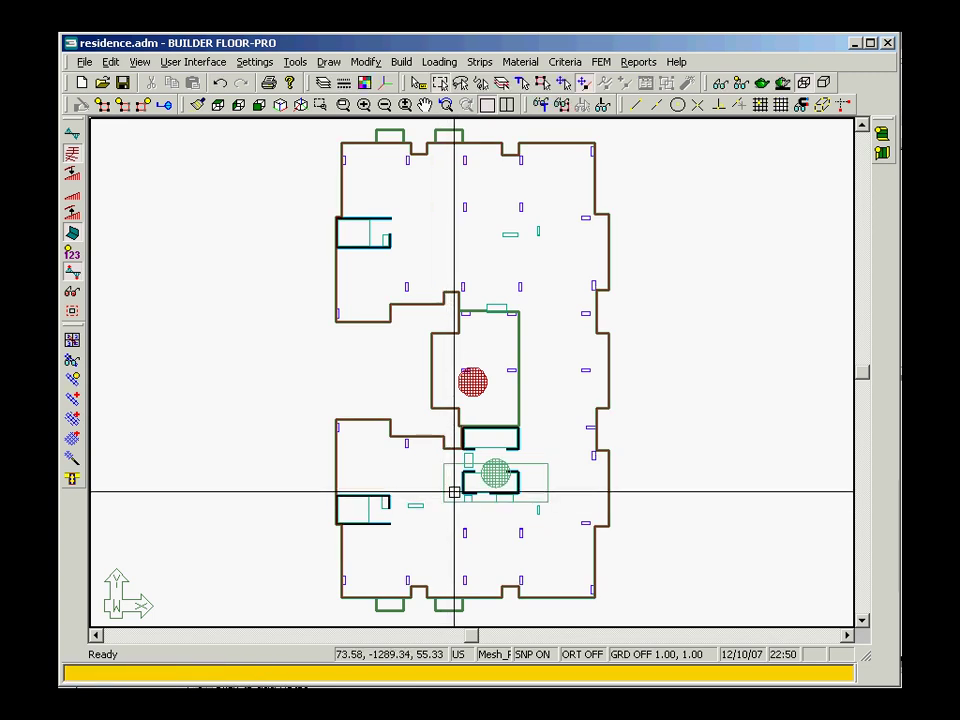
# Step: Set Mesh Rebar 2 to #4 bars with 12.00 spacing in both directions
pyautogui.click(488, 462)
pyautogui.doubleClick(488, 462)
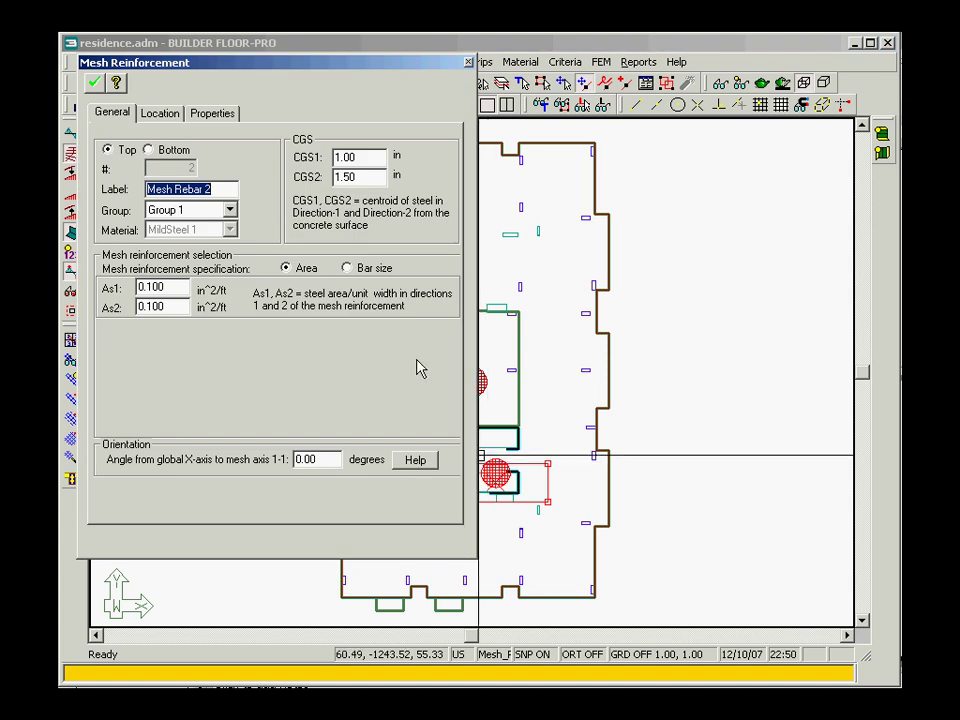
pyautogui.click(347, 269)
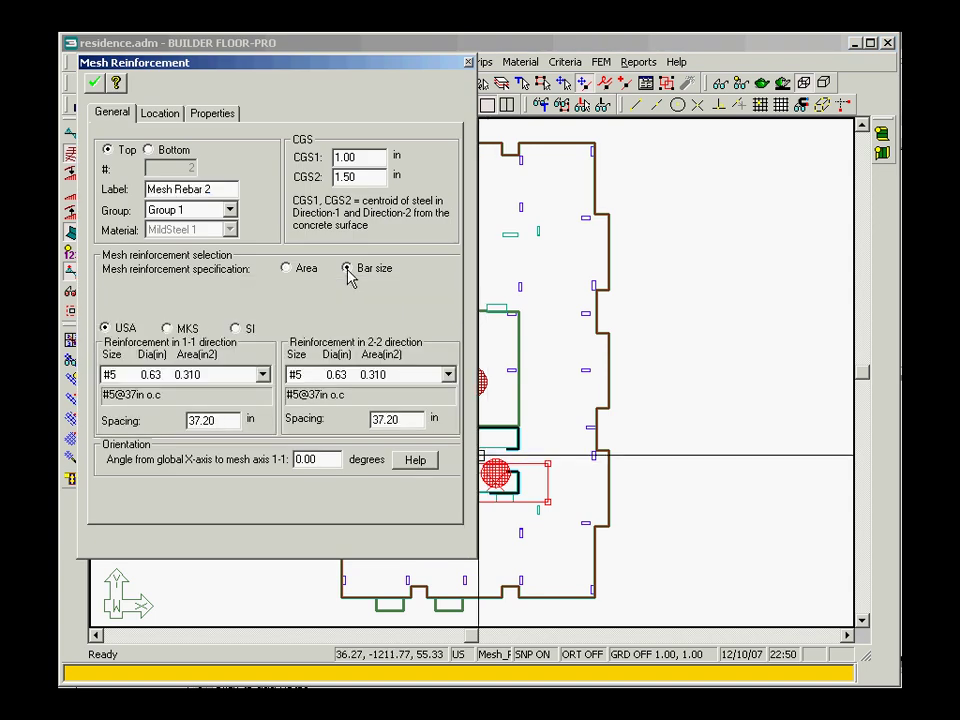
pyautogui.click(263, 374)
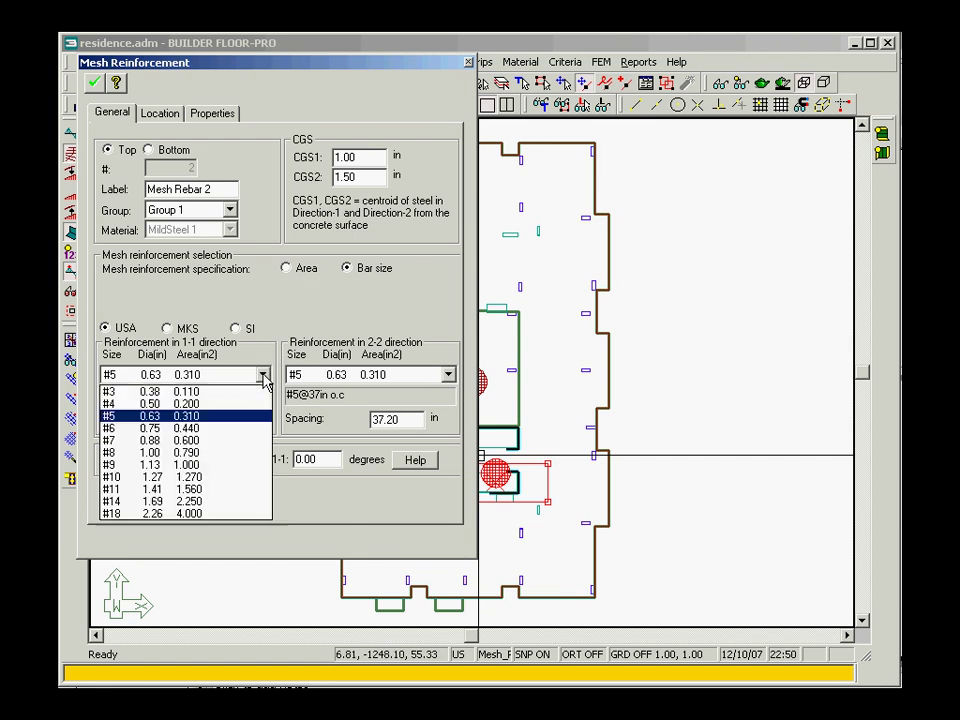
pyautogui.click(262, 404)
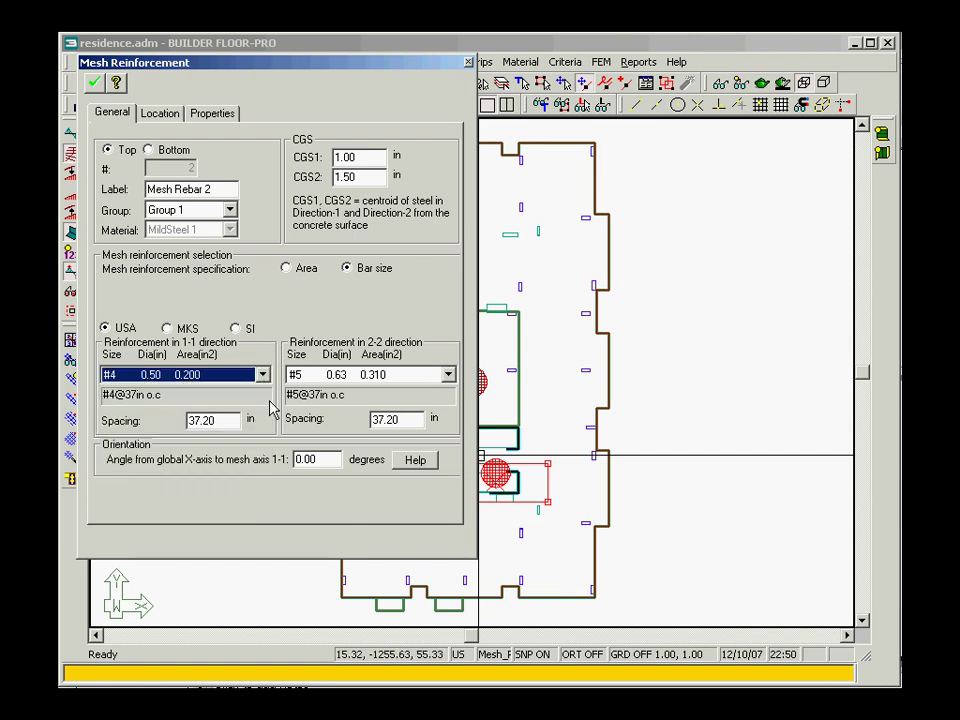
pyautogui.click(448, 374)
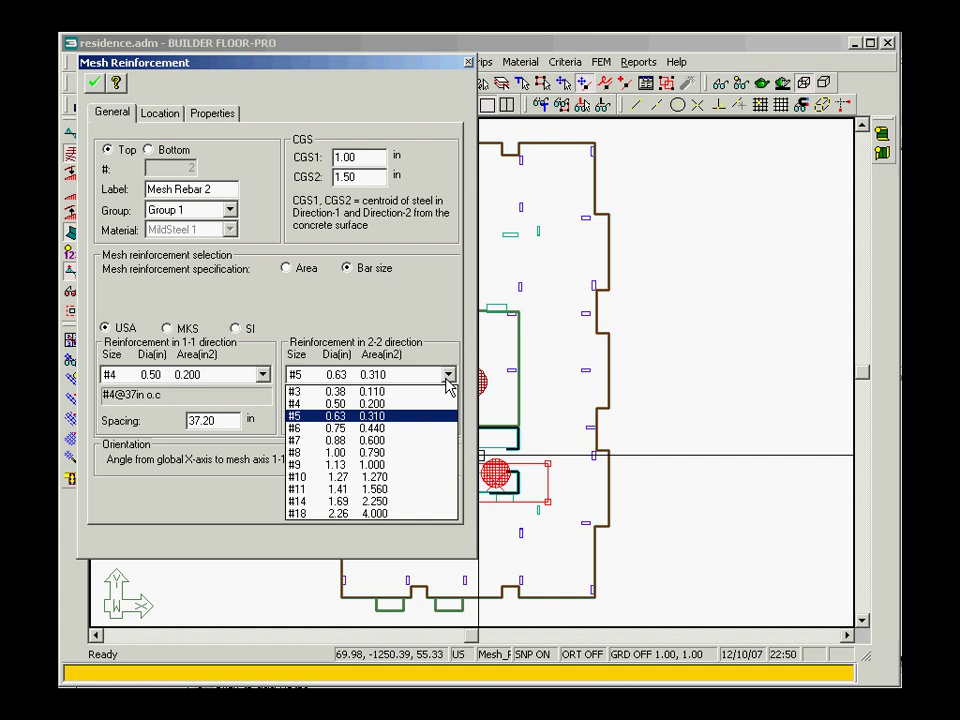
pyautogui.click(439, 404)
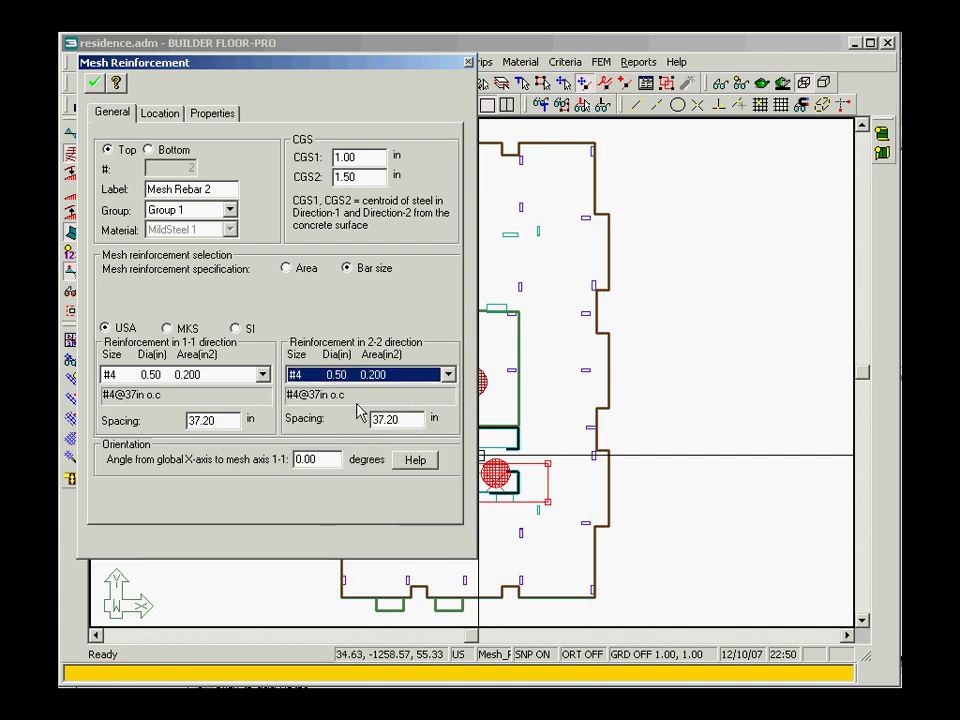
pyautogui.moveTo(222, 420); pyautogui.dragTo(185, 425)
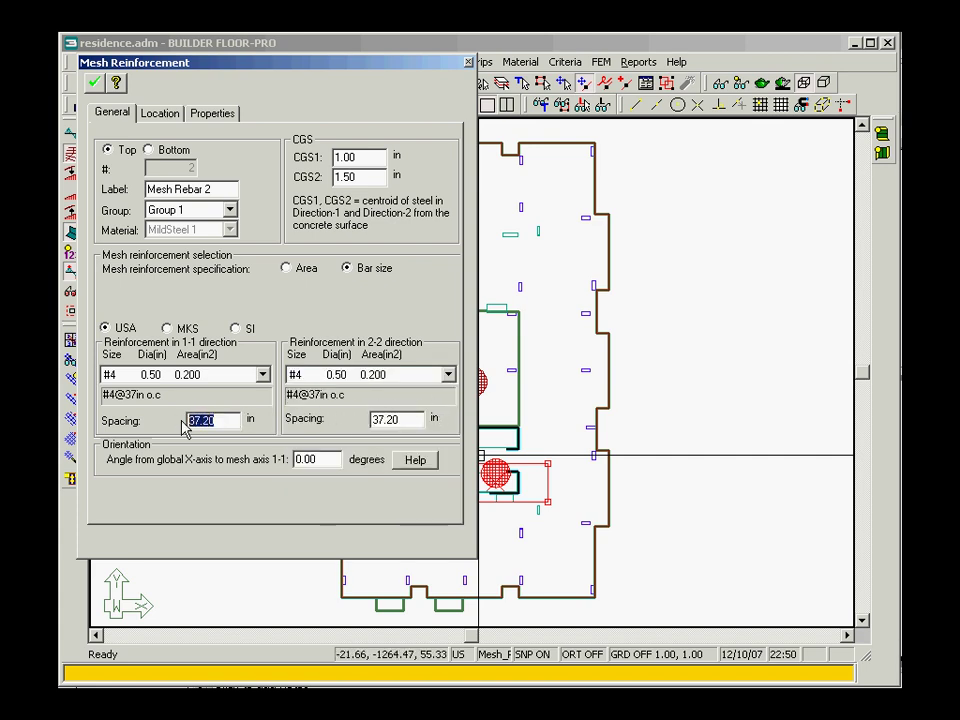
pyautogui.write('12.00')
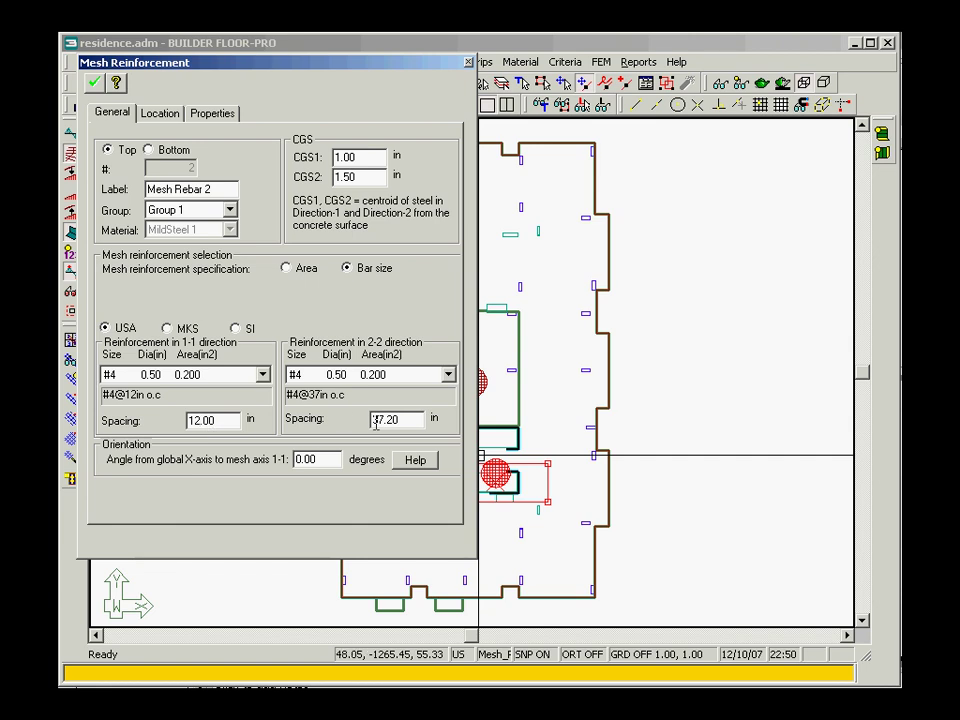
pyautogui.moveTo(401, 422); pyautogui.dragTo(372, 424)
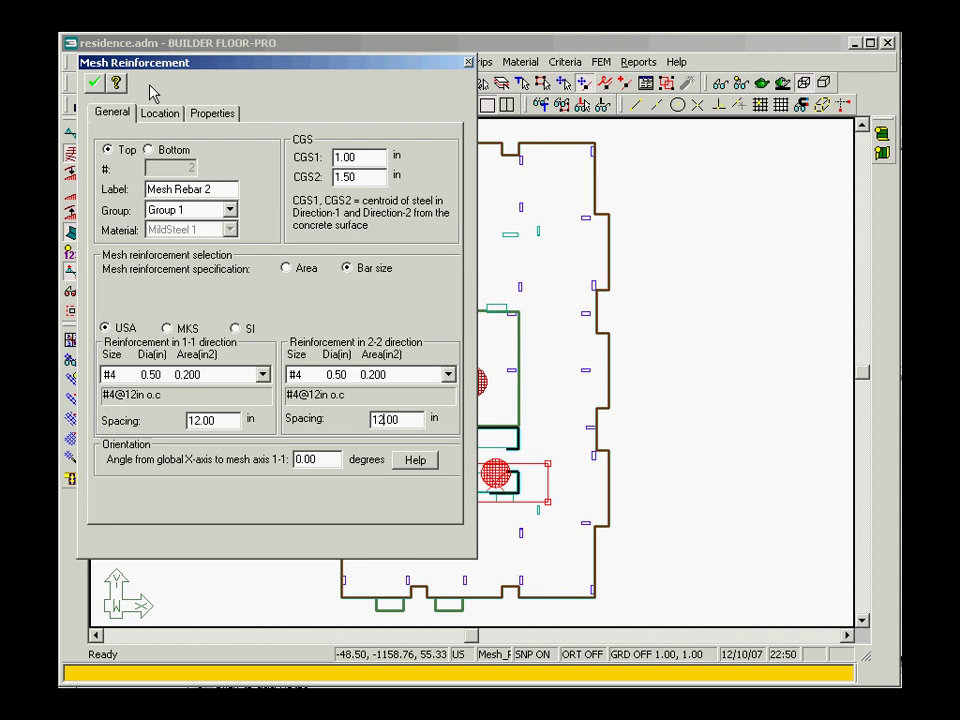
# Step: Draw a new rebar segment below the core
pyautogui.click(469, 67)
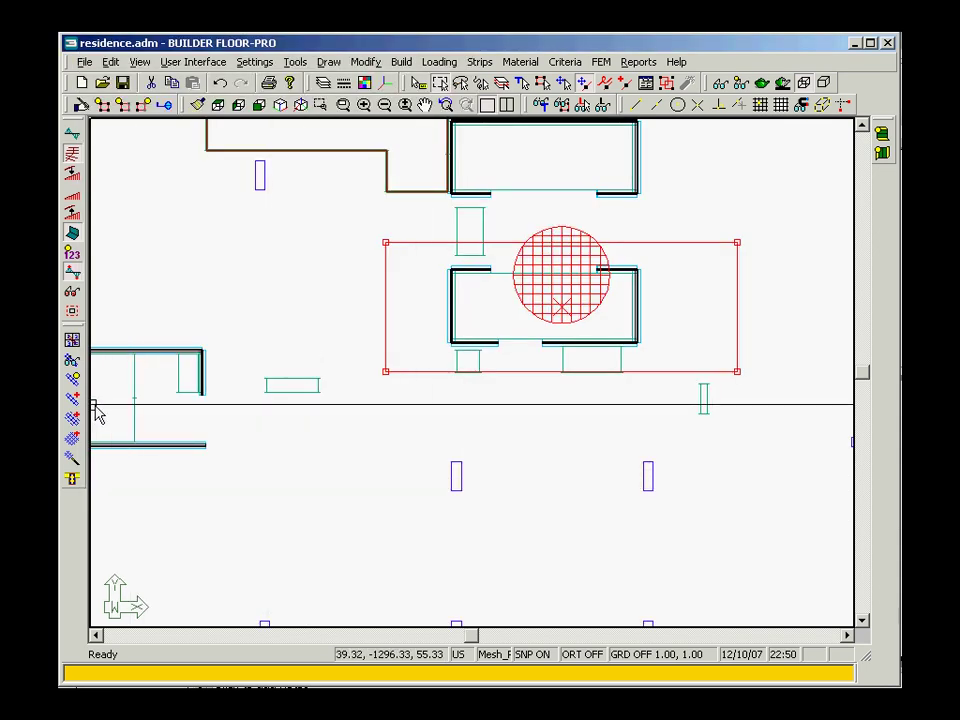
pyautogui.click(72, 398)
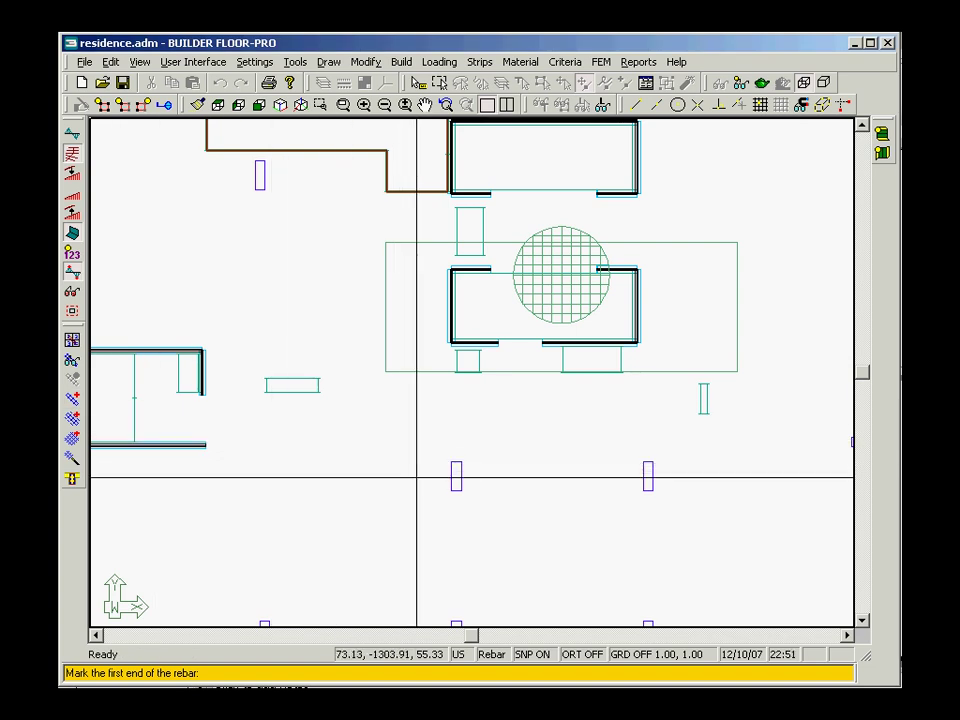
pyautogui.click(416, 478)
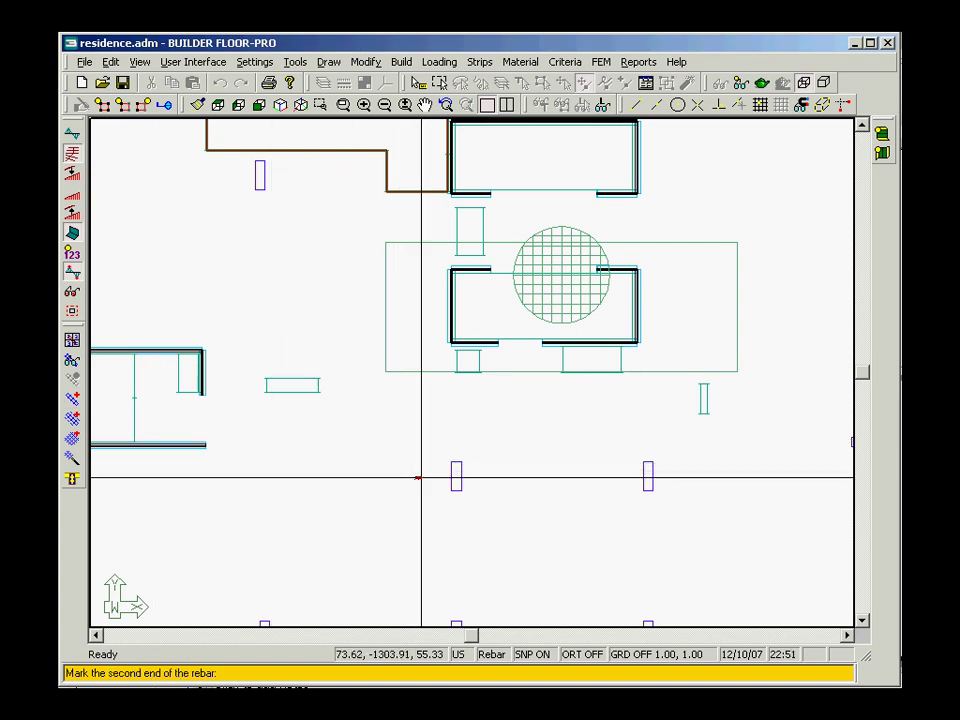
pyautogui.click(502, 478)
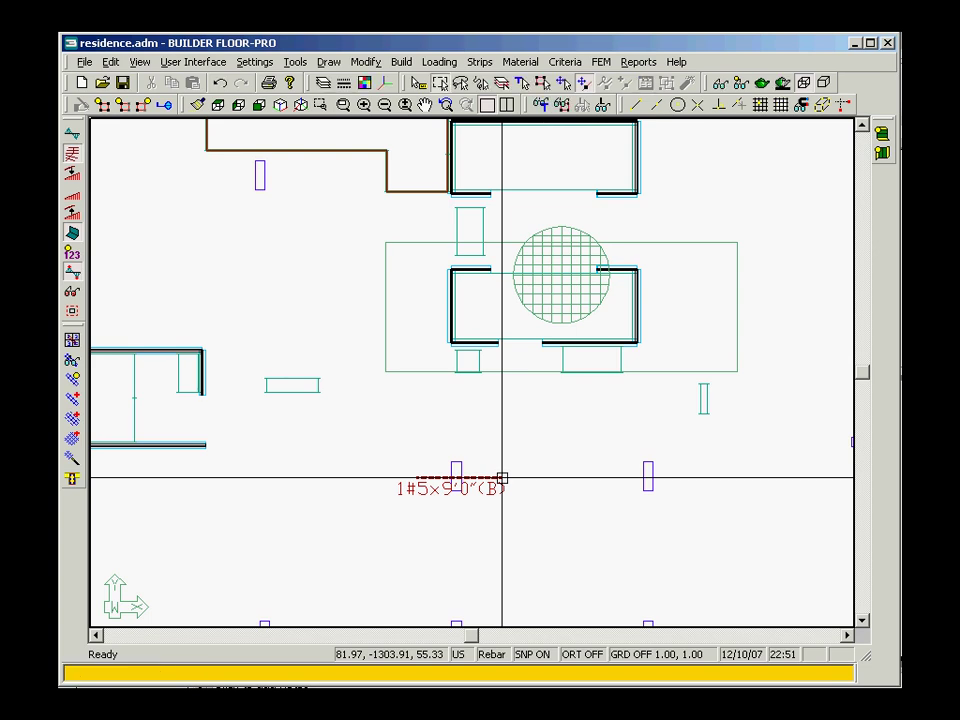
pyautogui.doubleClick(488, 487)
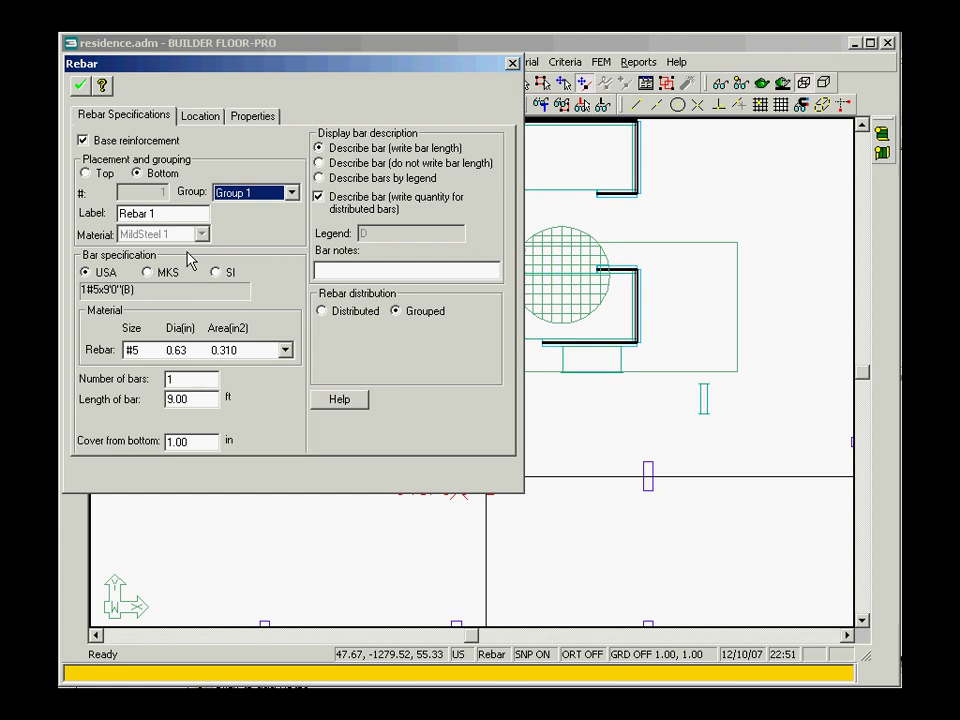
# Step: Make Rebar 1 a top bar group of 4 #8 bars, 10 ft long, with 0.75 in cover
pyautogui.click(85, 174)
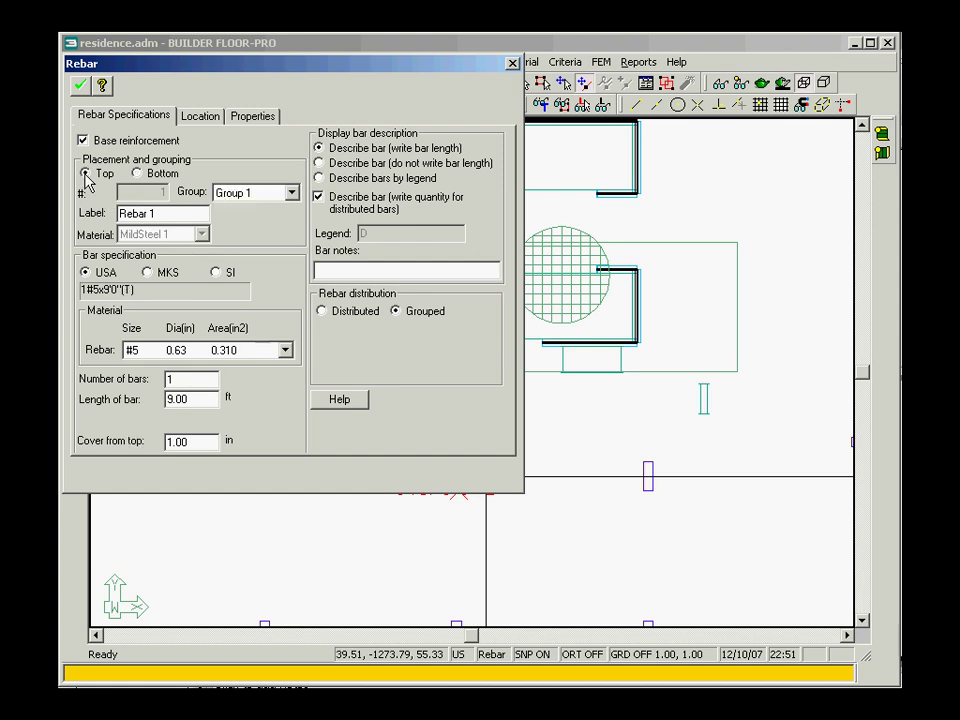
pyautogui.click(284, 350)
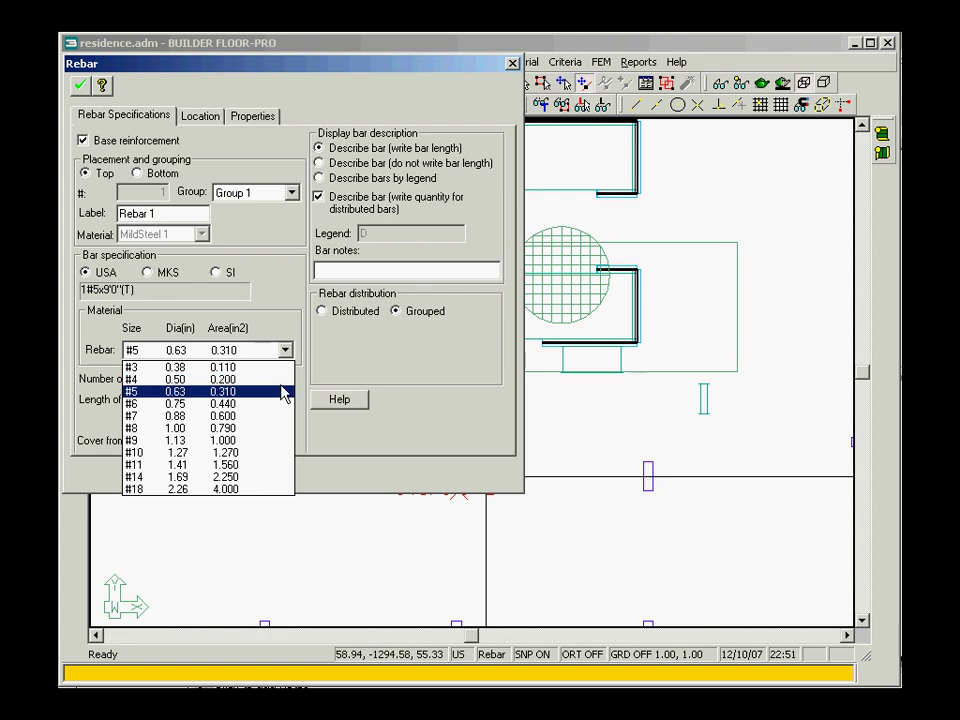
pyautogui.click(281, 428)
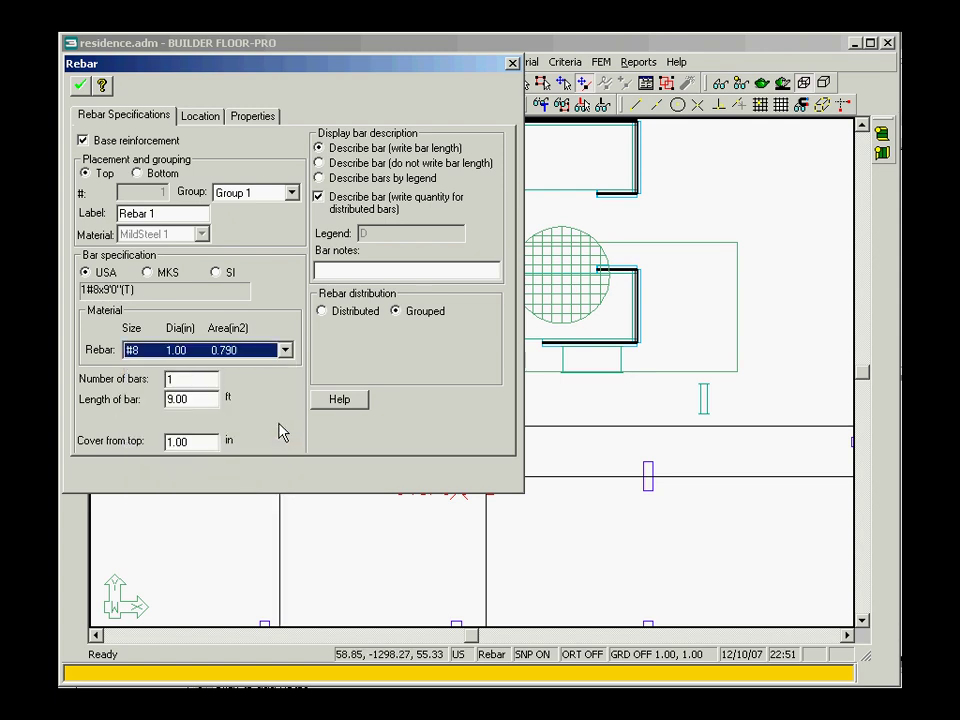
pyautogui.doubleClick(168, 380)
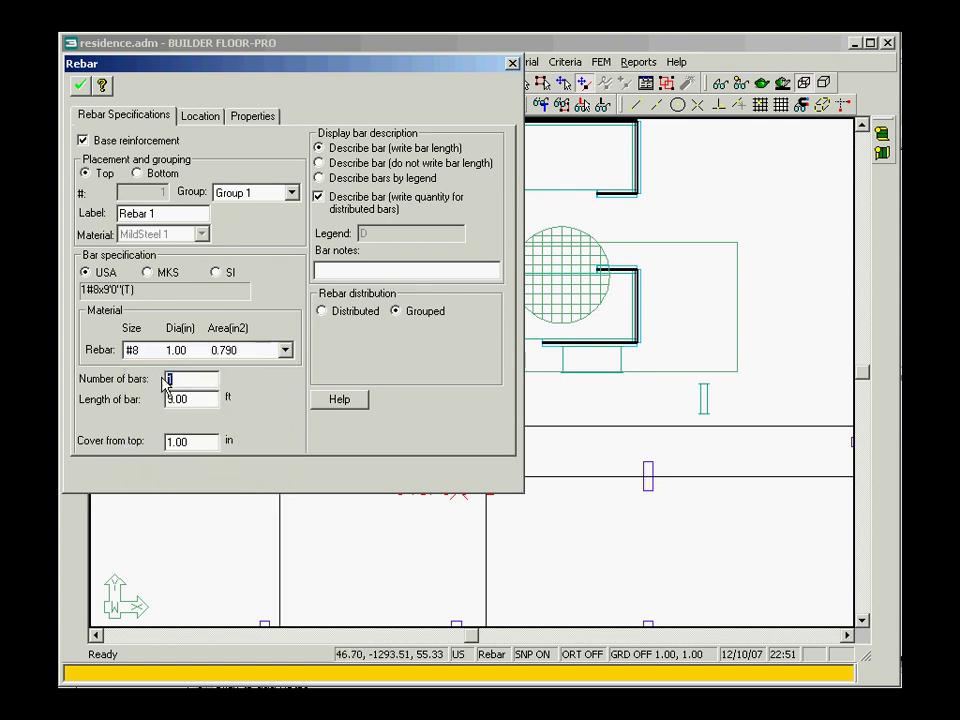
pyautogui.write('4')
pyautogui.moveTo(197, 399); pyautogui.dragTo(170, 399)
pyautogui.write('10')
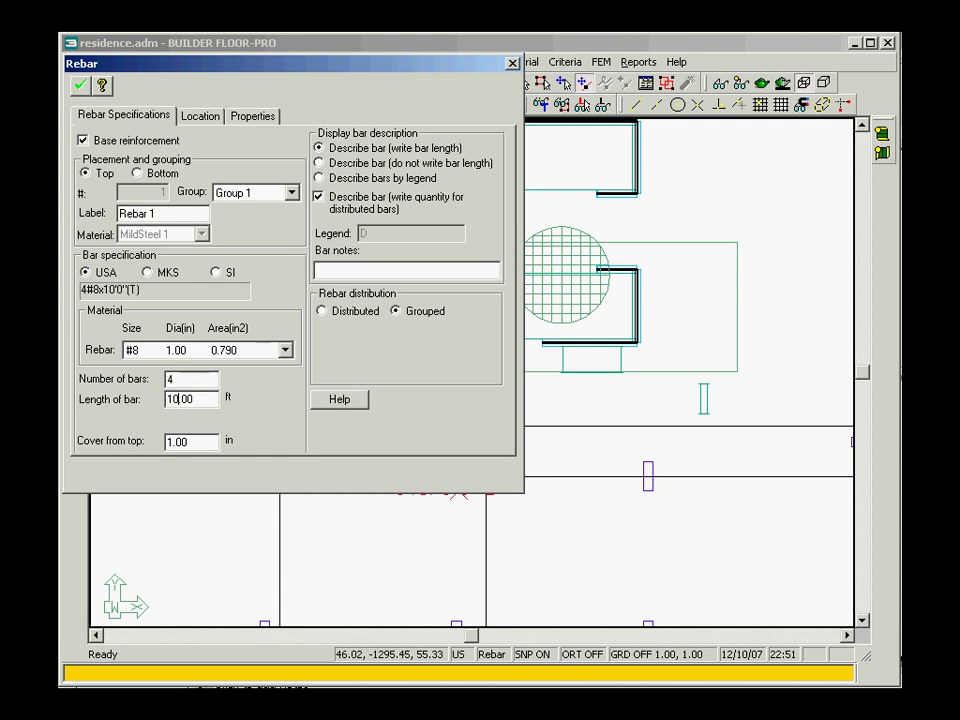
pyautogui.moveTo(193, 441); pyautogui.dragTo(157, 441)
pyautogui.write('0.75')
pyautogui.click(79, 86)
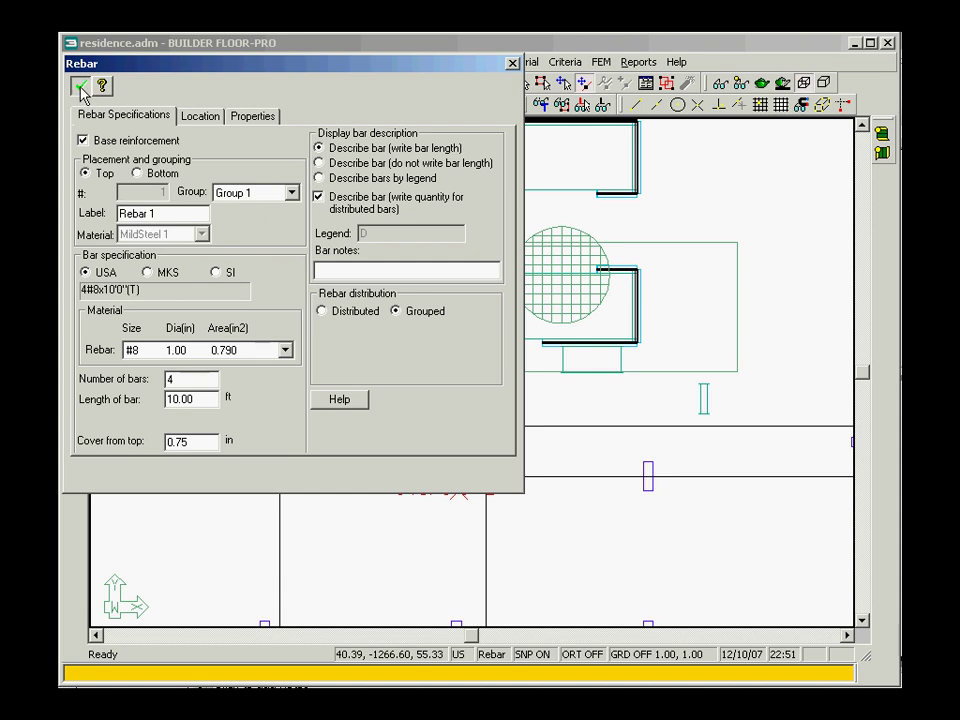
# Step: View the FEM analysis results and show rebar along the Y-direction support lines
pyautogui.click(512, 63)
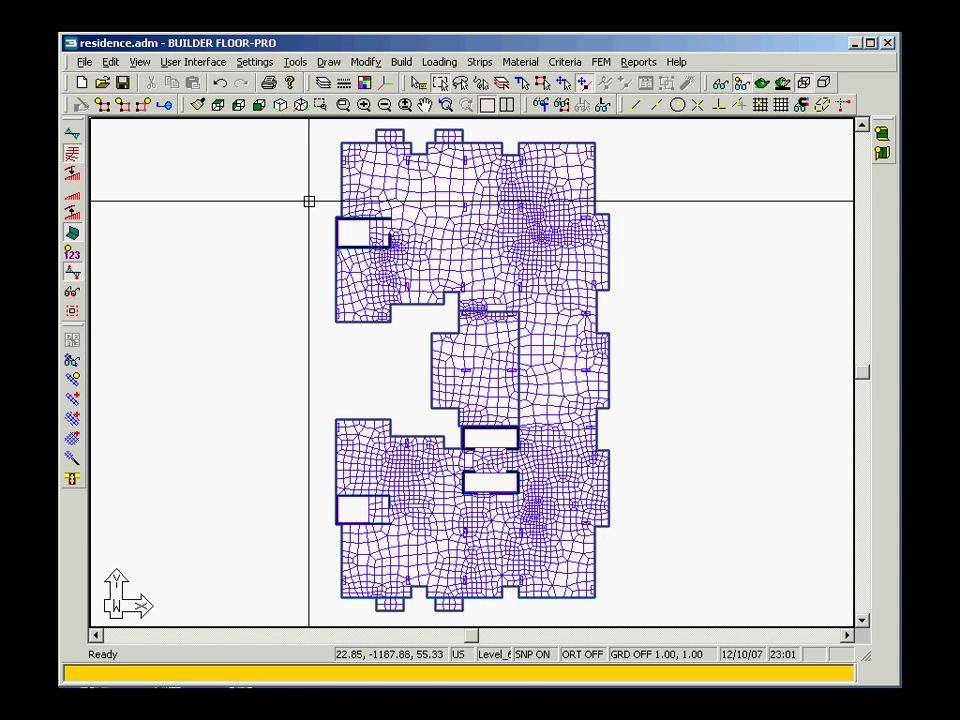
pyautogui.click(601, 62)
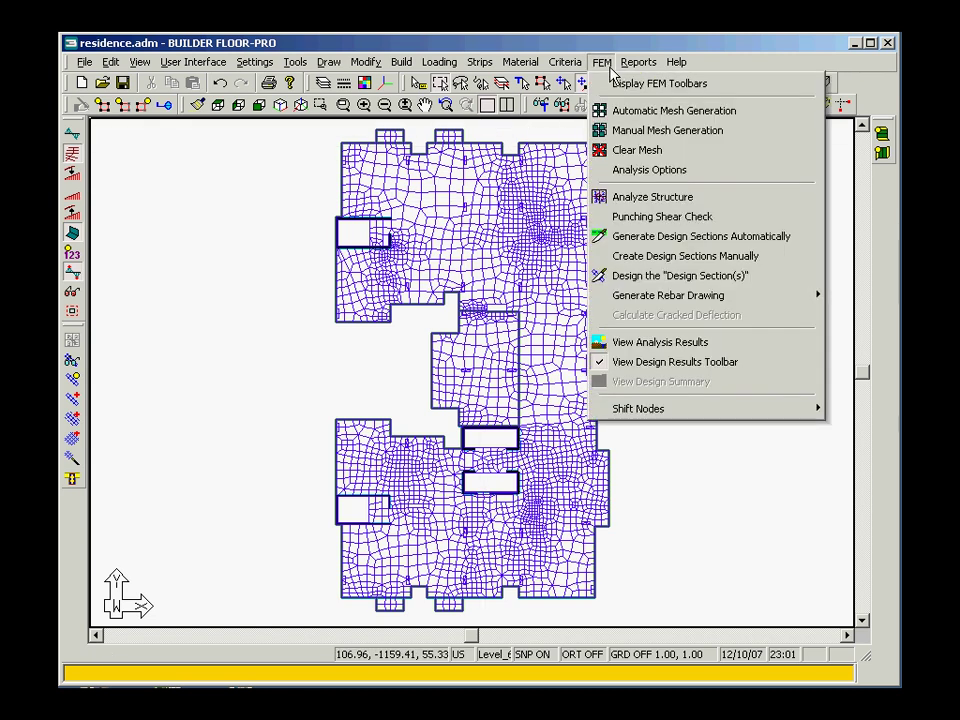
pyautogui.click(642, 343)
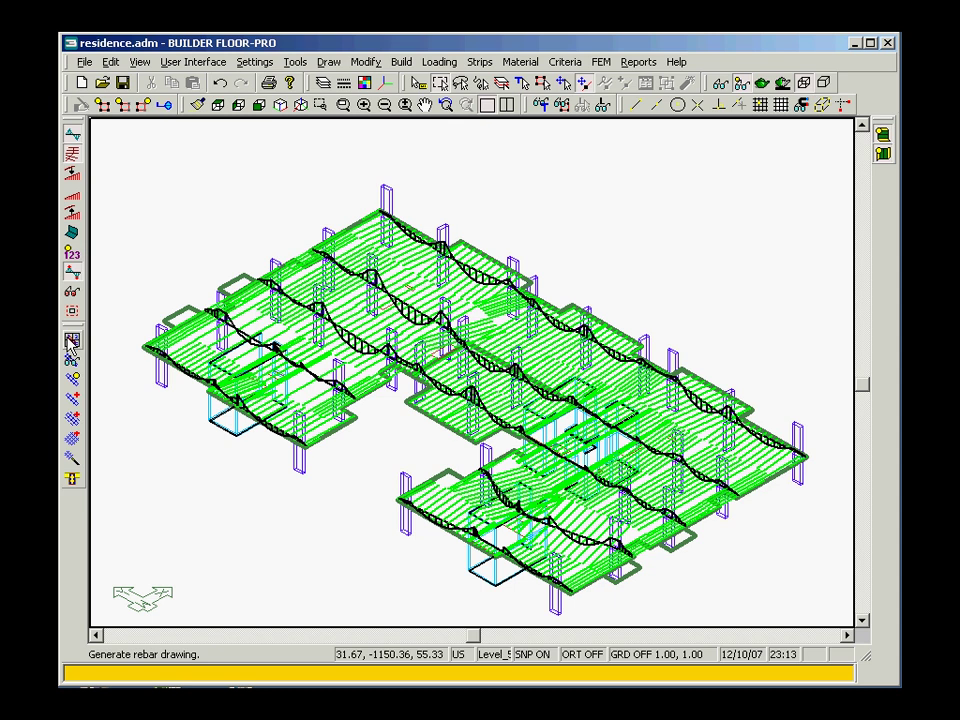
pyautogui.click(883, 155)
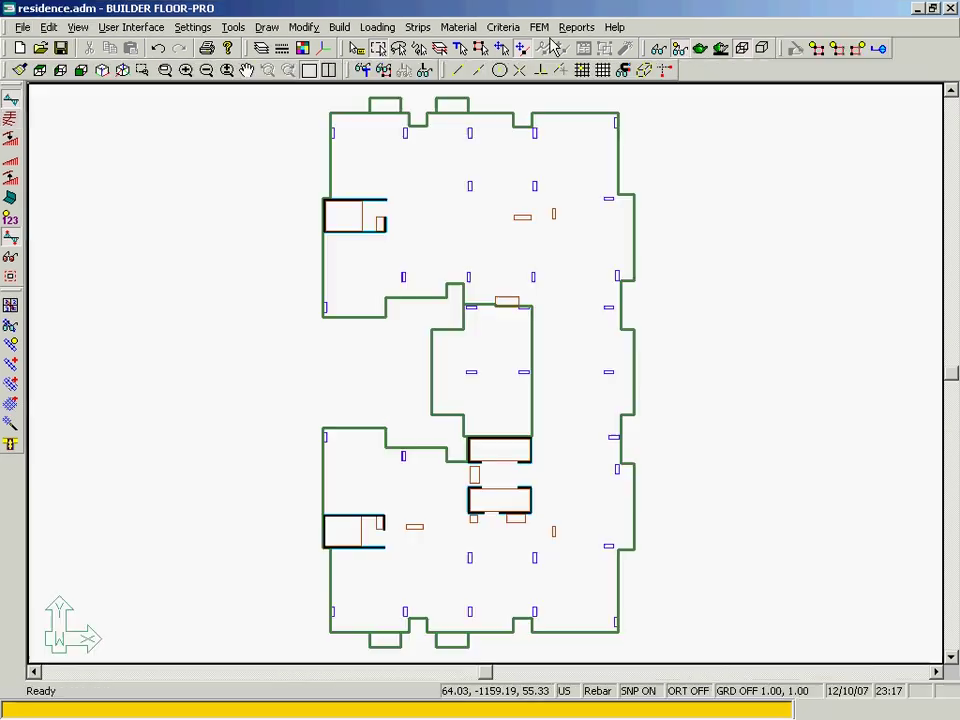
pyautogui.click(542, 28)
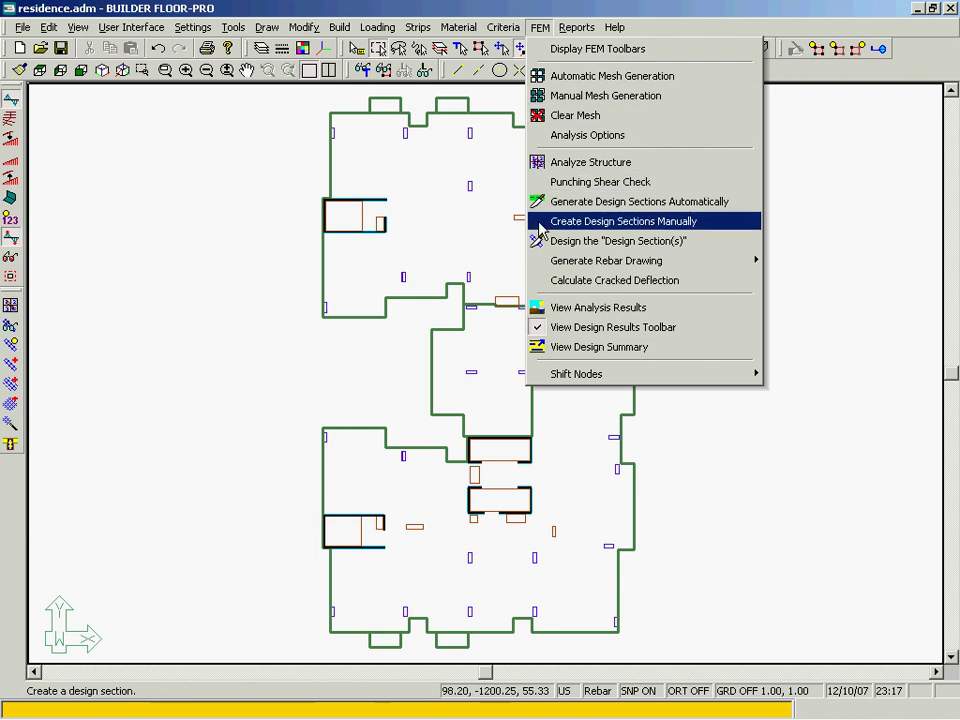
# Step: Generate the rebar drawing from calculated lengths, accepting the top X-direction bar display options
pyautogui.moveTo(543, 263)
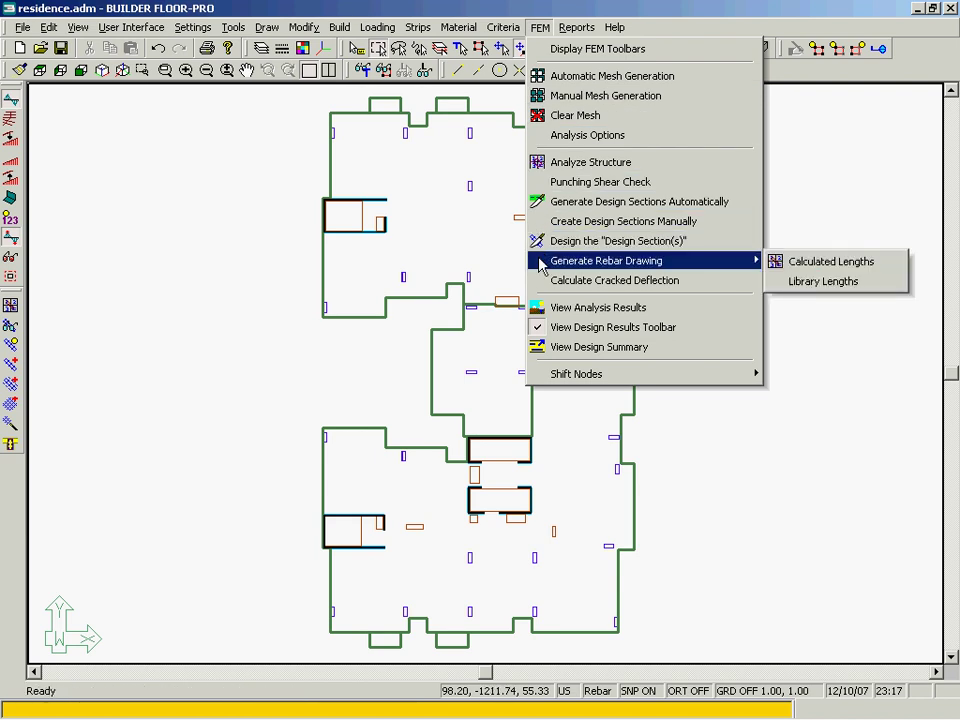
pyautogui.click(801, 264)
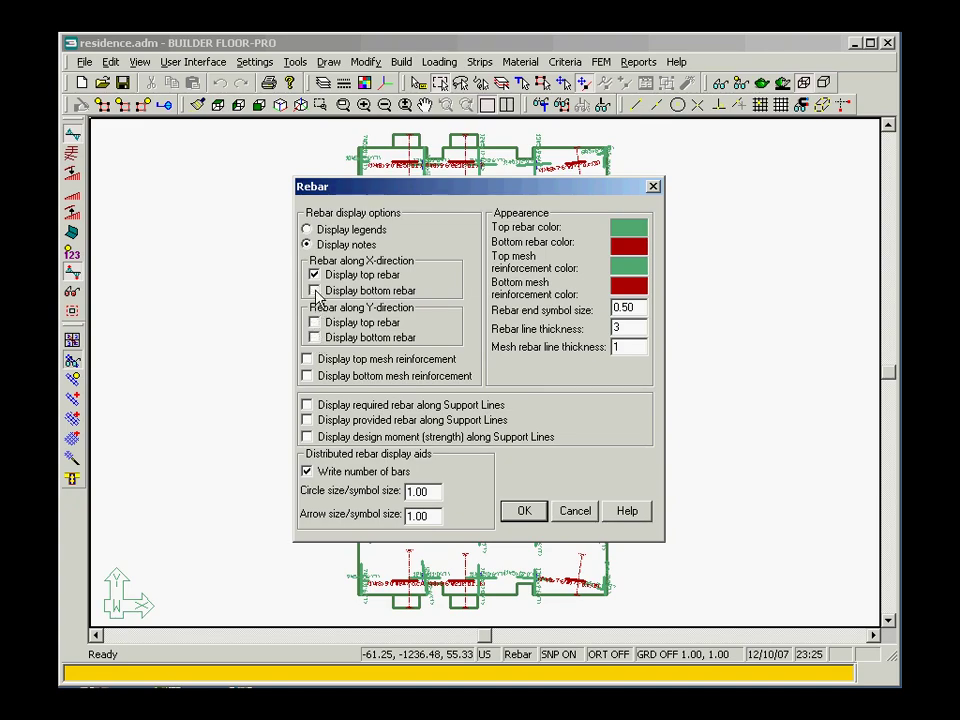
pyautogui.click(521, 512)
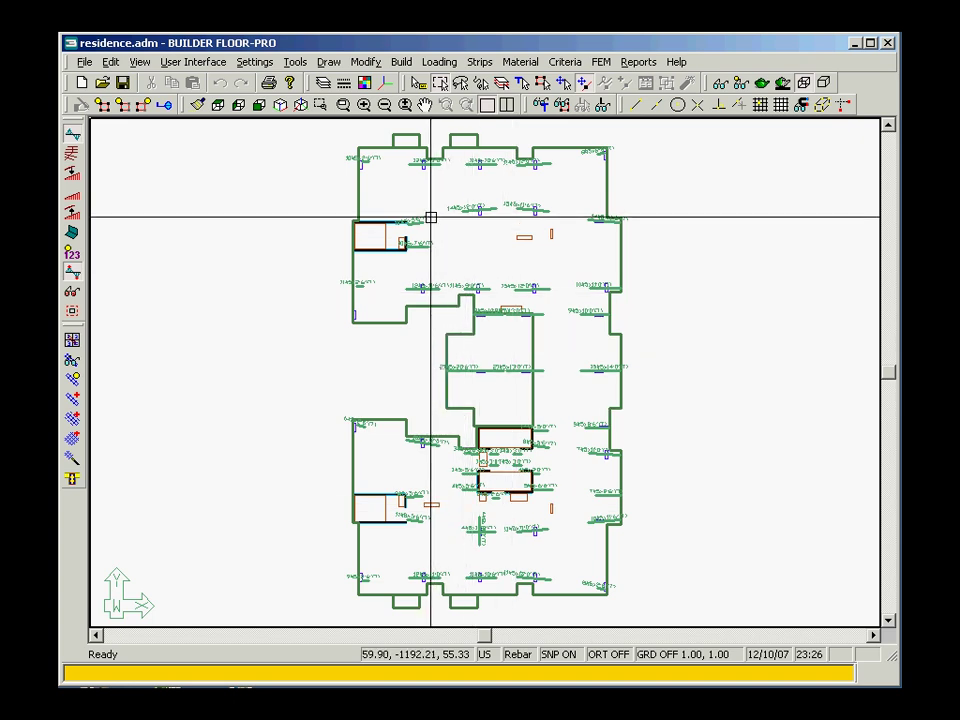
# Step: Stretch the 12#5x5'6" top bar beside the opening so it becomes 13#5x10'0"(T)
pyautogui.scroll(5, 430, 217)
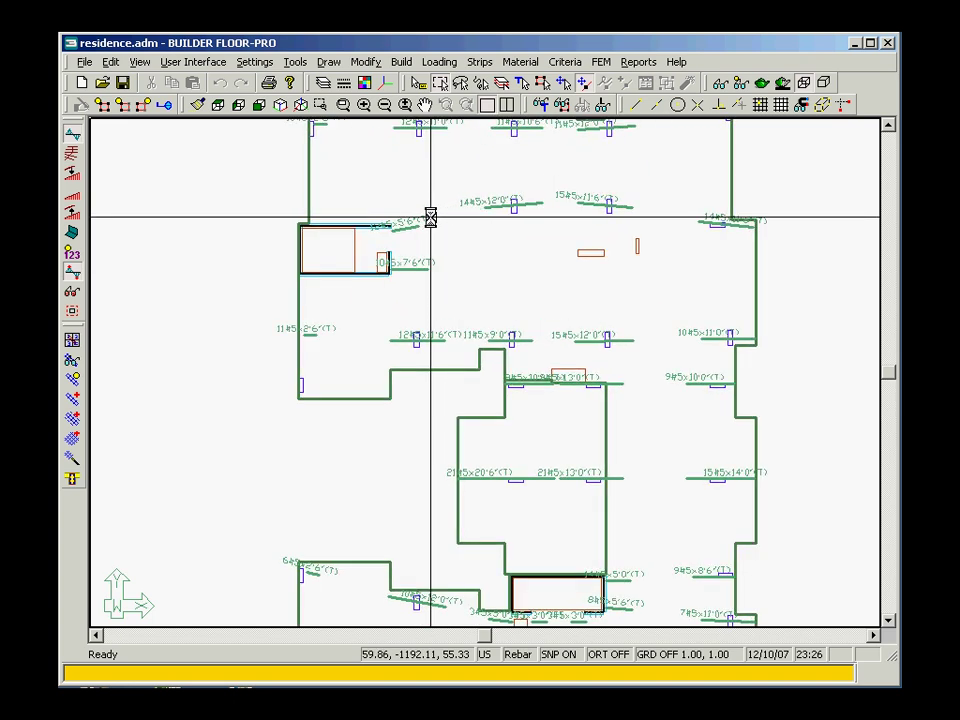
pyautogui.scroll(5, 430, 217)
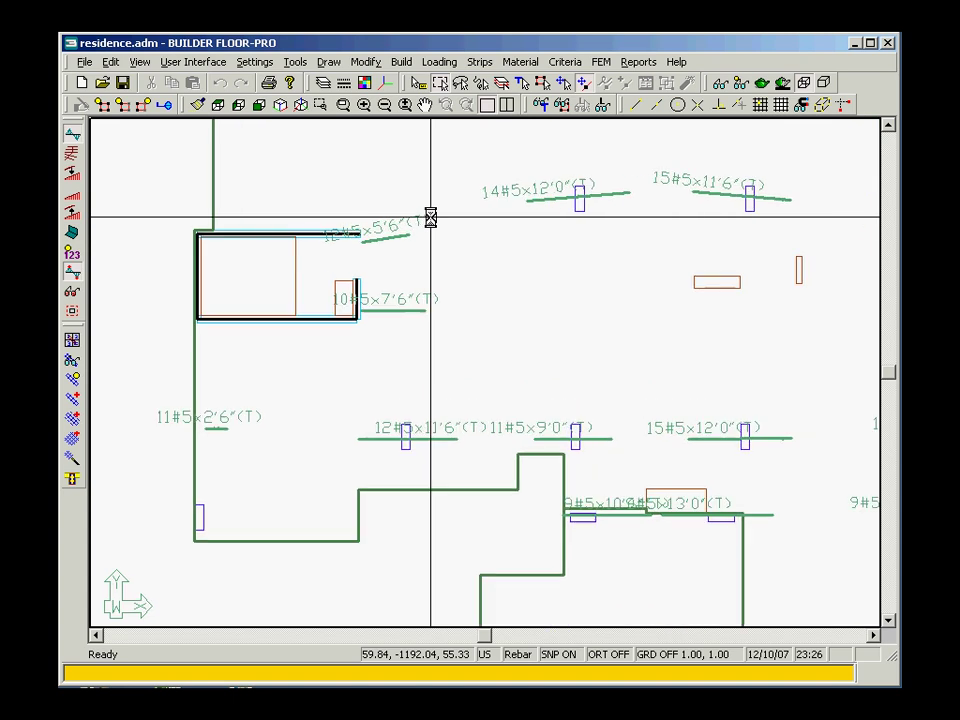
pyautogui.scroll(3, 430, 217)
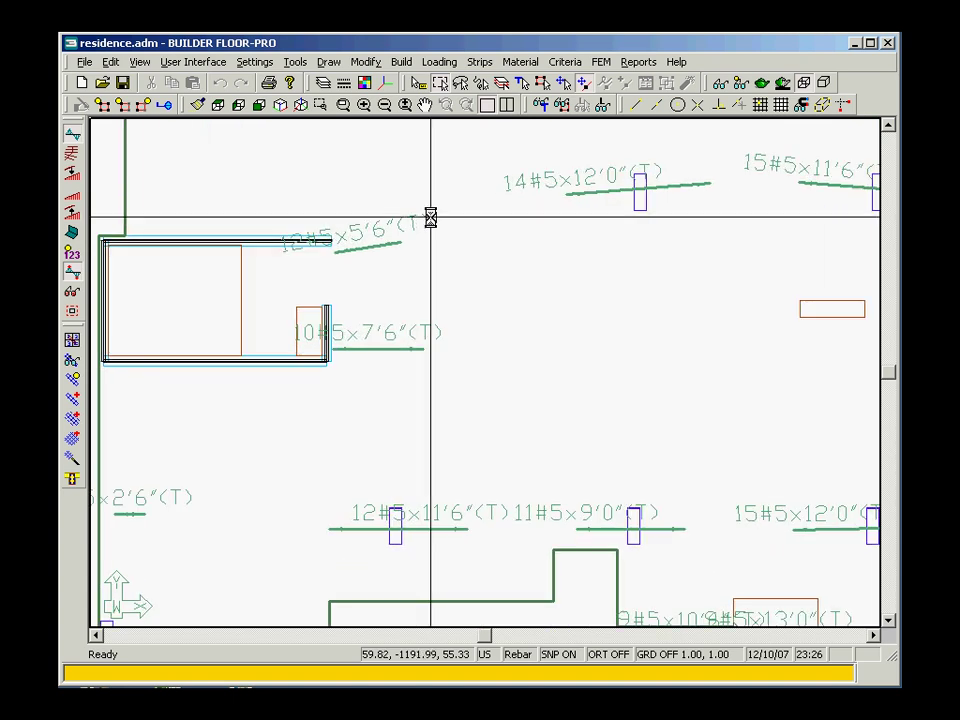
pyautogui.doubleClick(384, 244)
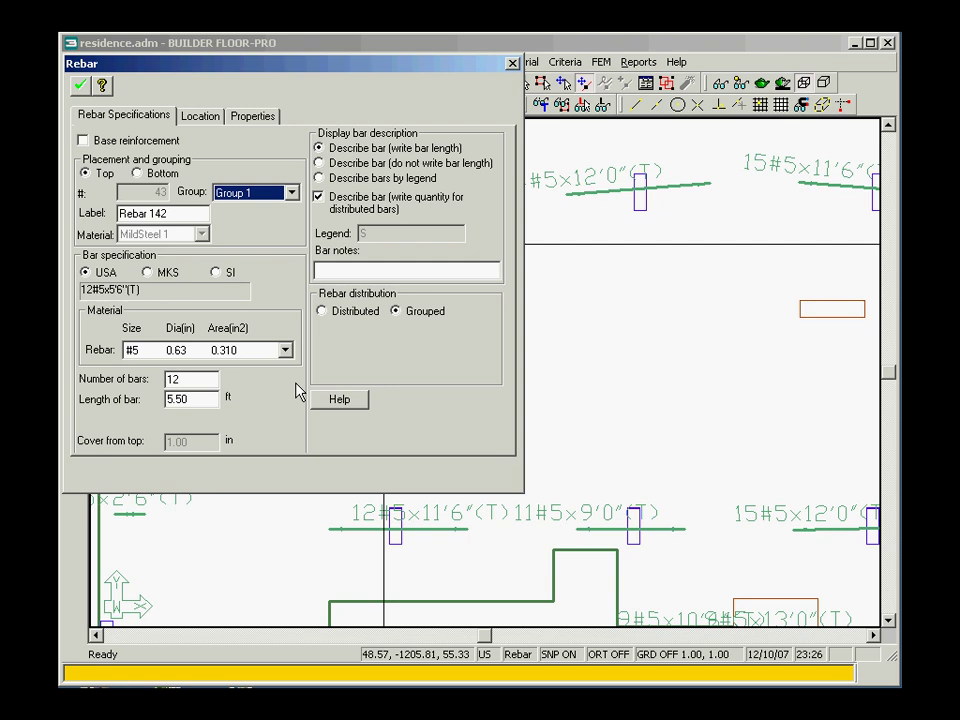
pyautogui.click(512, 65)
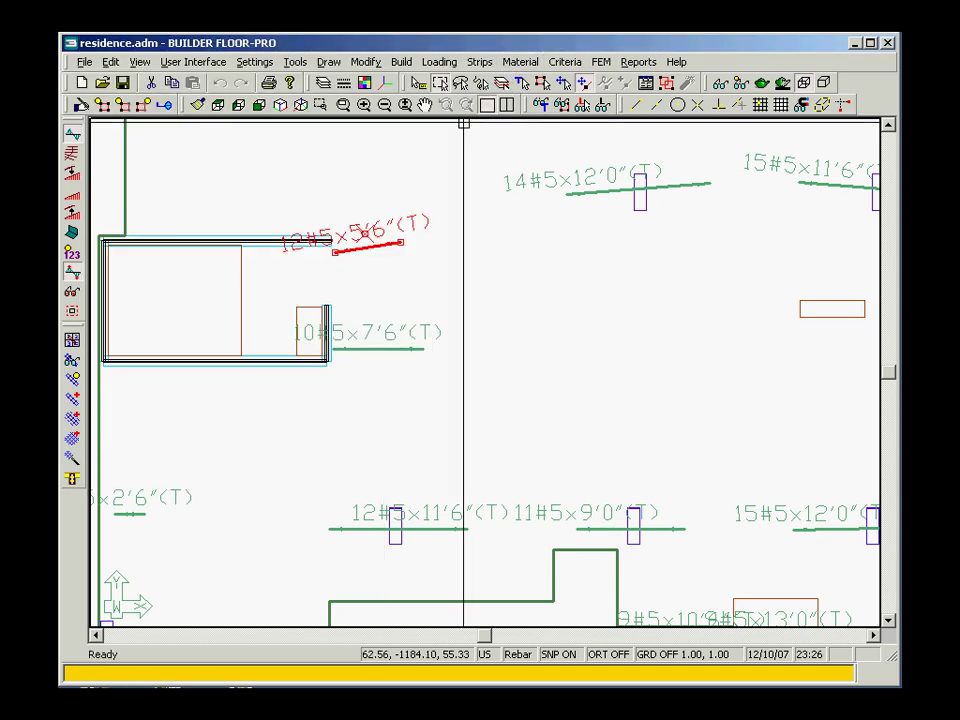
pyautogui.click(332, 244)
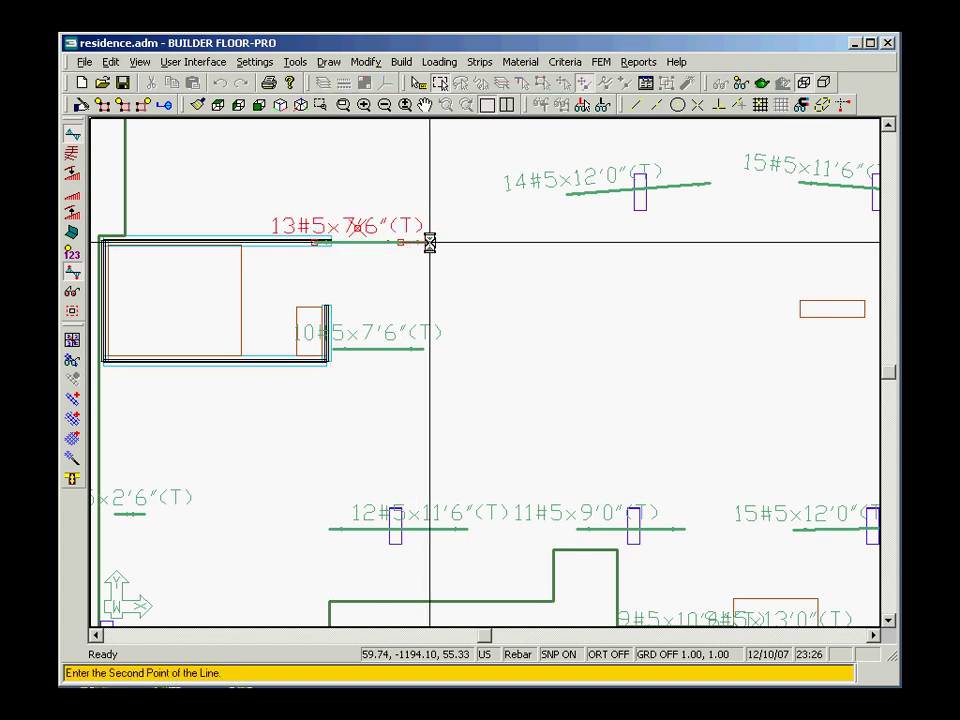
pyautogui.click(430, 243)
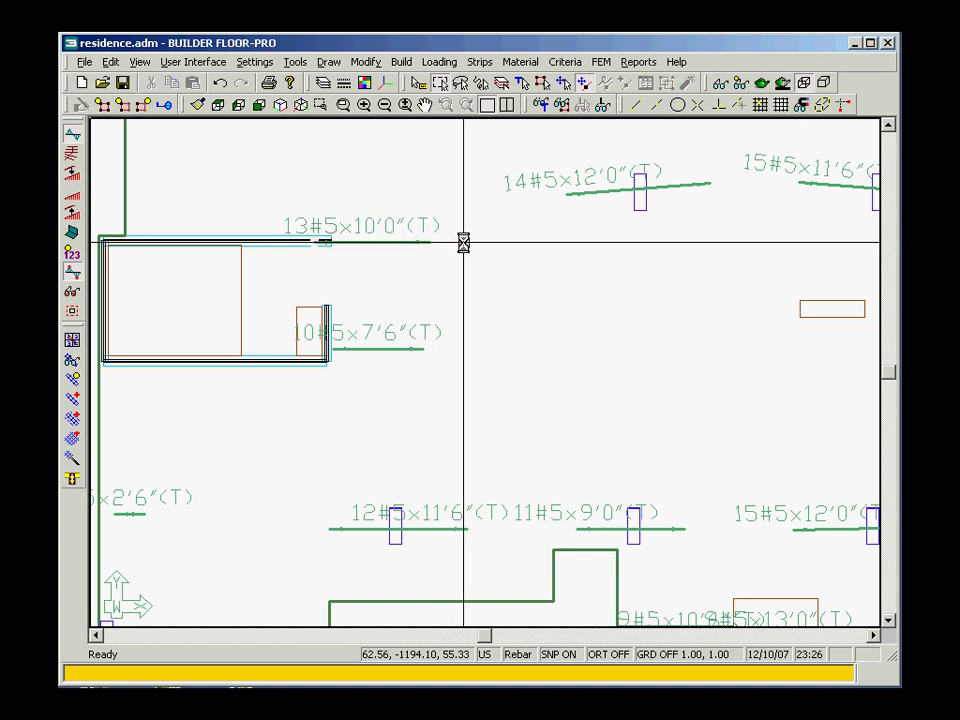
pyautogui.scroll(-2, 463, 243)
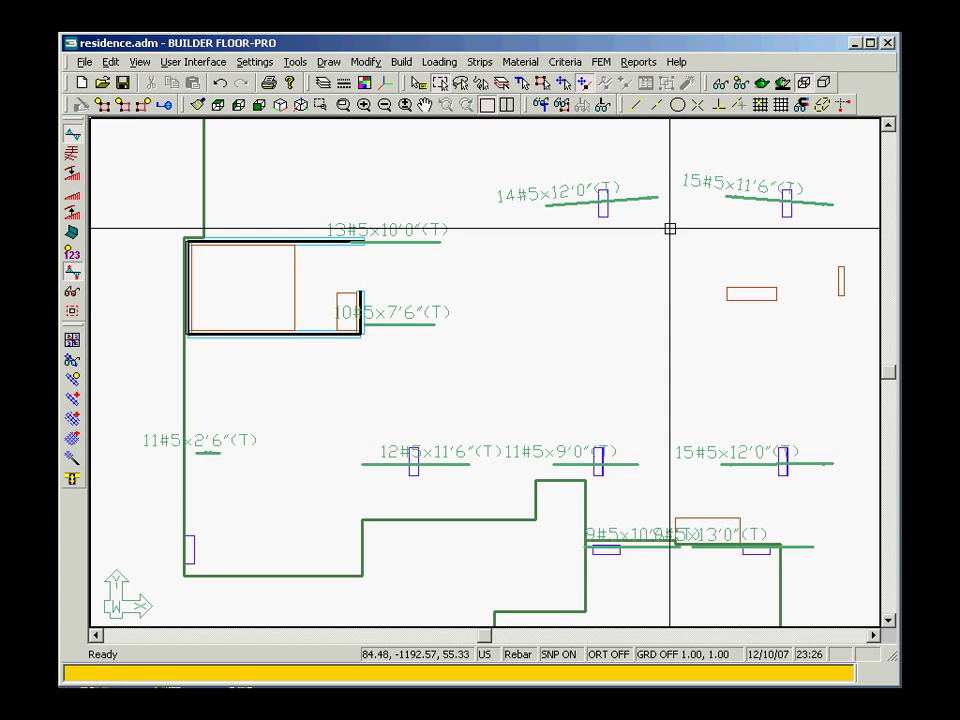
# Step: Reorient the three slanted middle top bars (14#5x12'0", 15#5x11'6", 14#5x11'6") to a 0-degree angle
pyautogui.moveTo(670, 229)
pyautogui.mouseDown(button='middle')
pyautogui.moveTo(621, 249)
pyautogui.moveTo(493, 262)
pyautogui.mouseUp(button='middle')
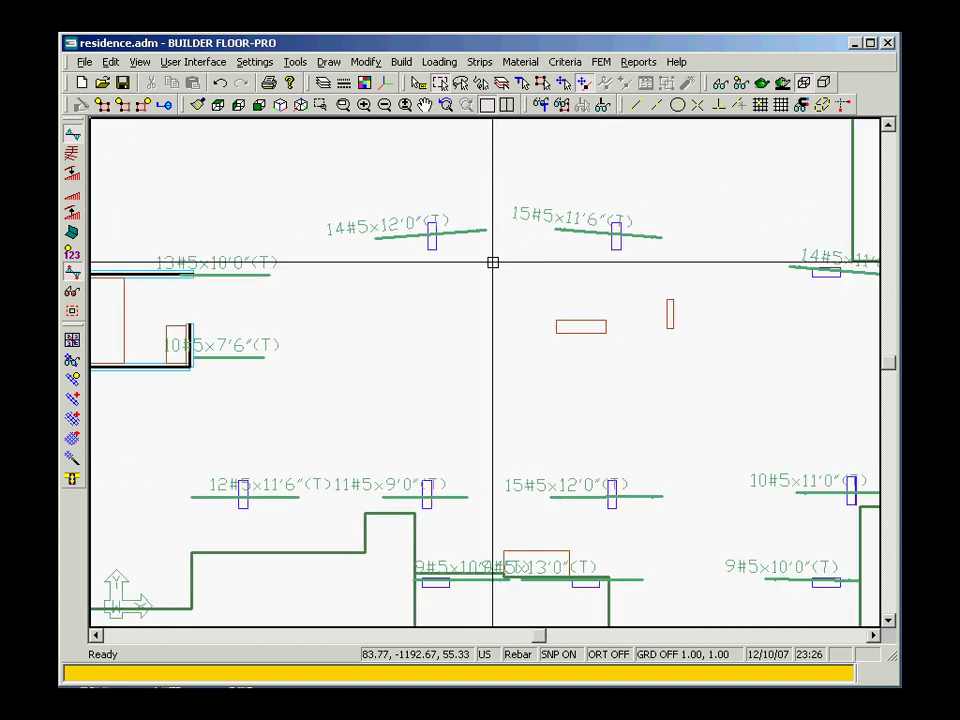
pyautogui.moveTo(598, 255); pyautogui.dragTo(521, 283, button='middle')
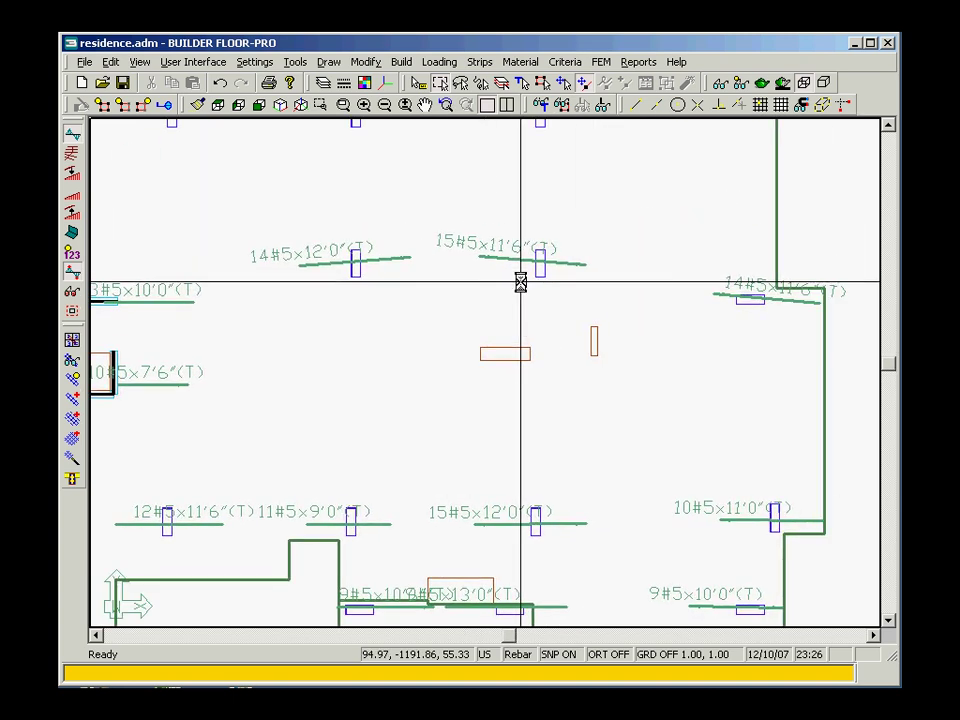
pyautogui.click(404, 258)
pyautogui.click(515, 260)
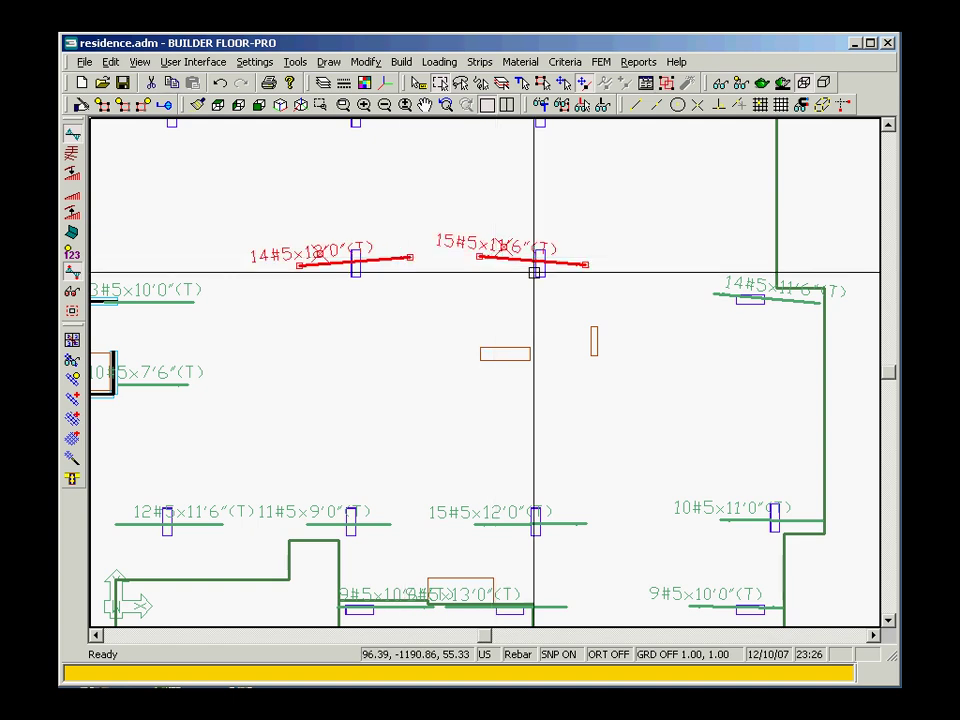
pyautogui.click(714, 293)
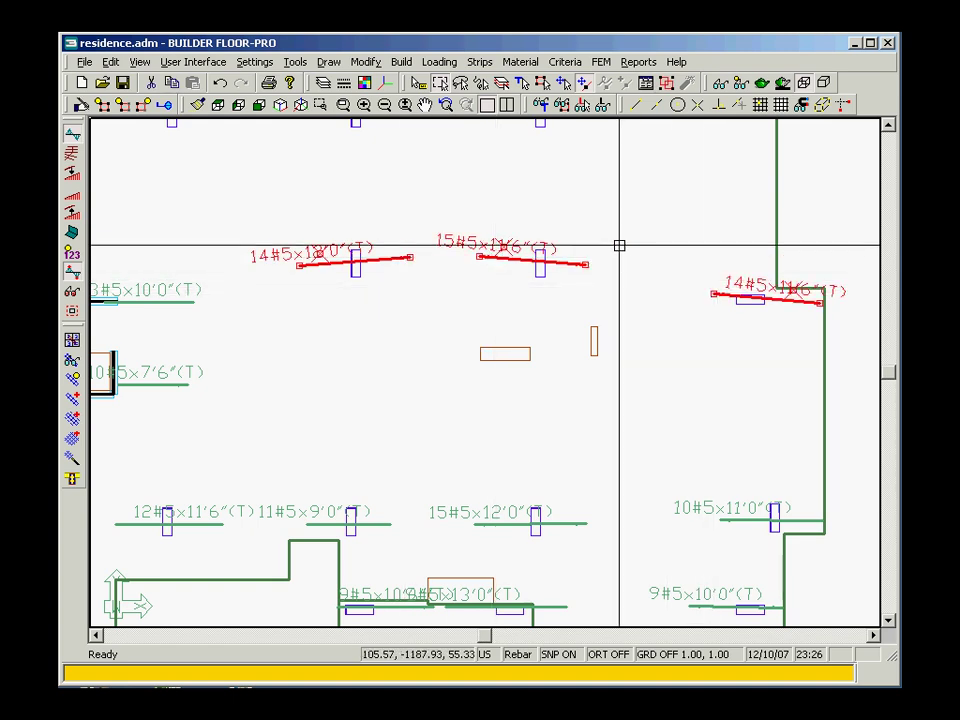
pyautogui.click(367, 62)
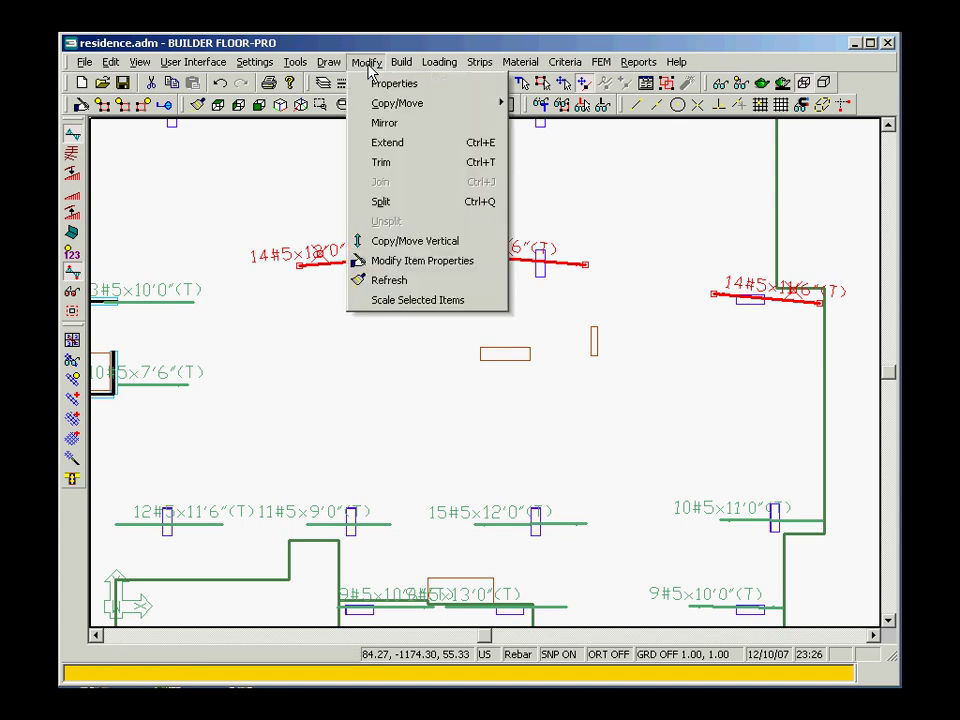
pyautogui.click(430, 261)
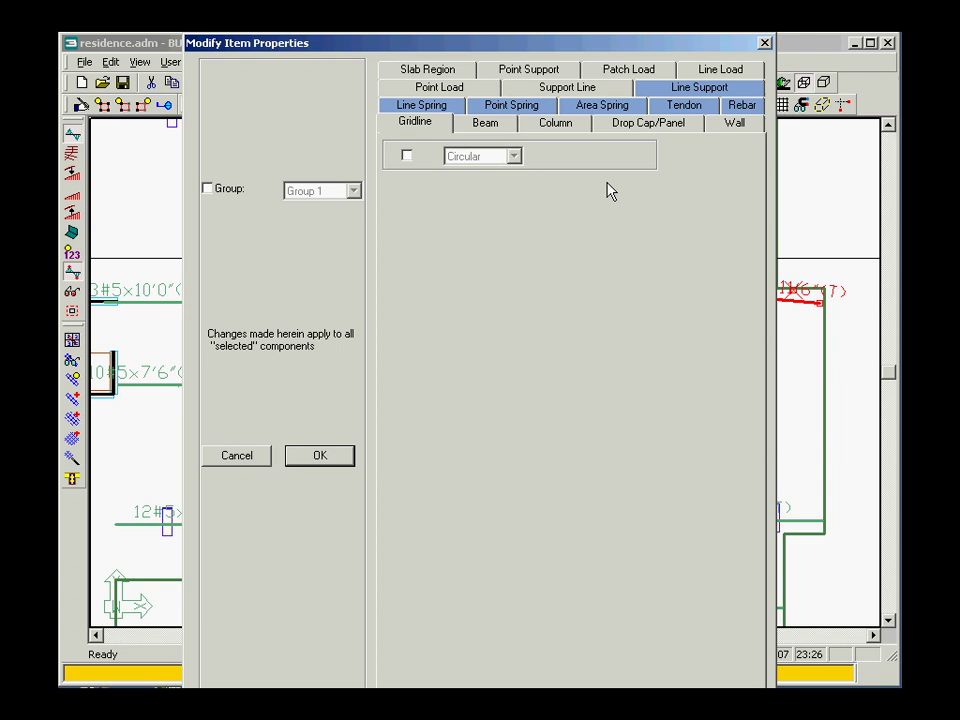
pyautogui.click(733, 108)
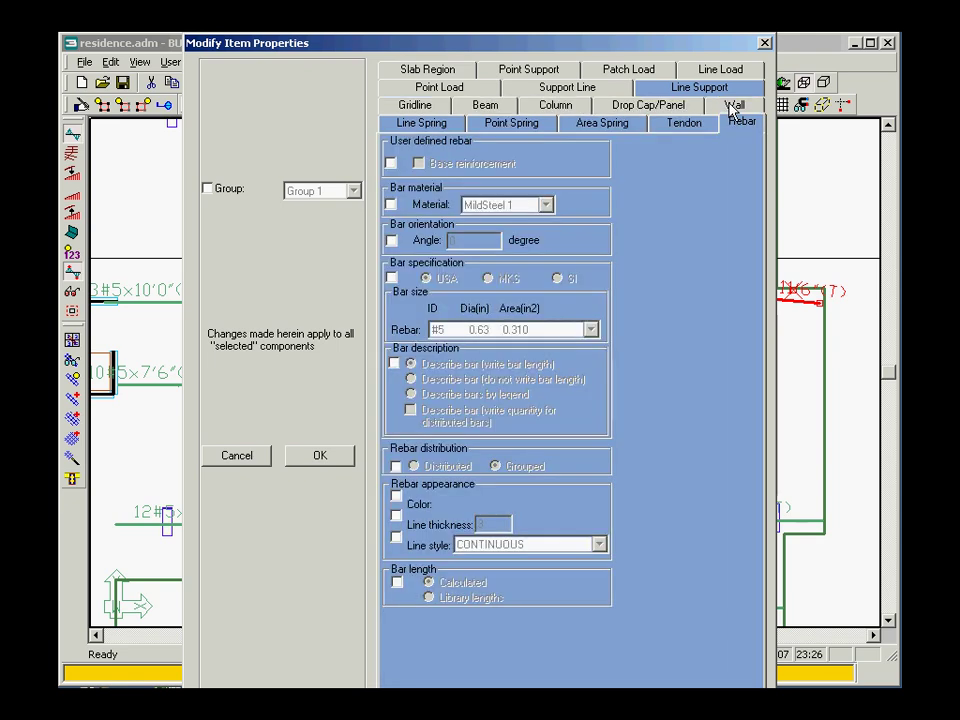
pyautogui.click(391, 241)
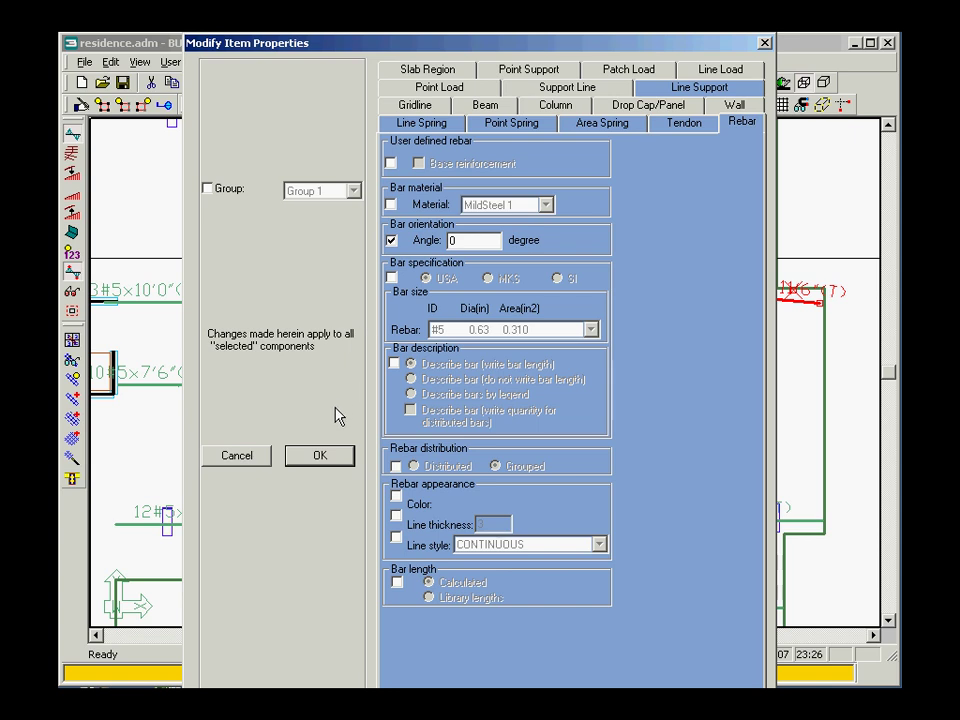
pyautogui.click(319, 456)
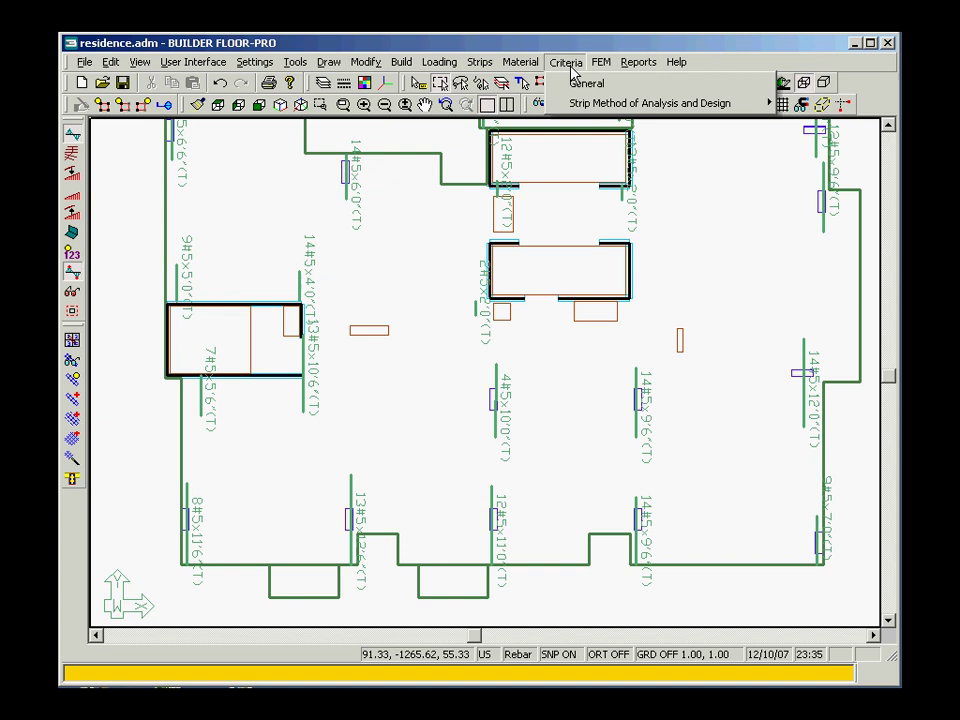
pyautogui.click(586, 84)
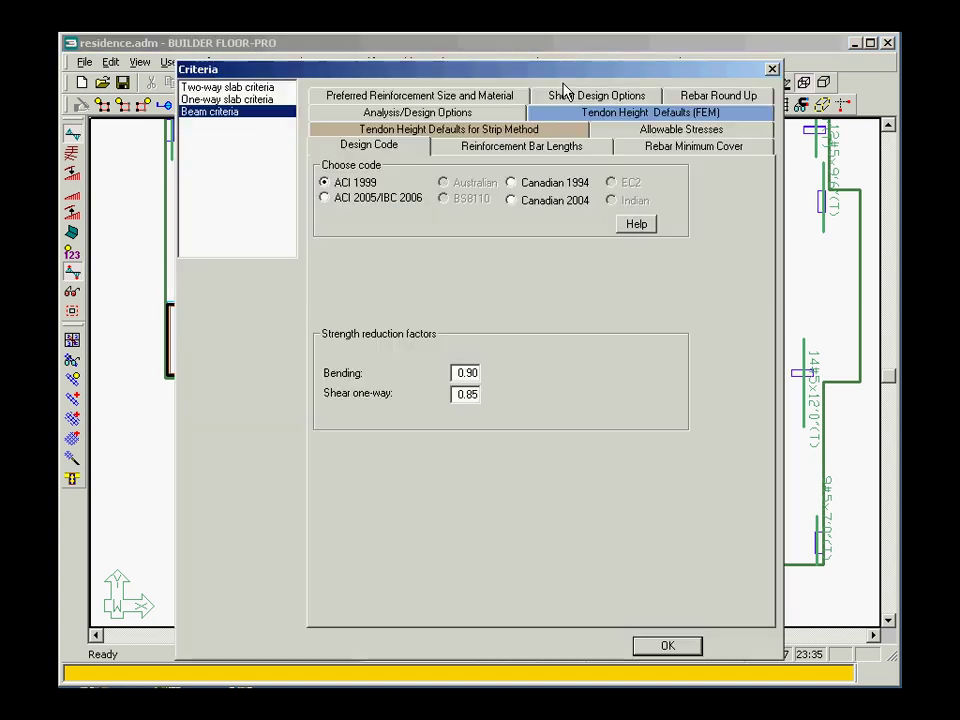
pyautogui.click(673, 97)
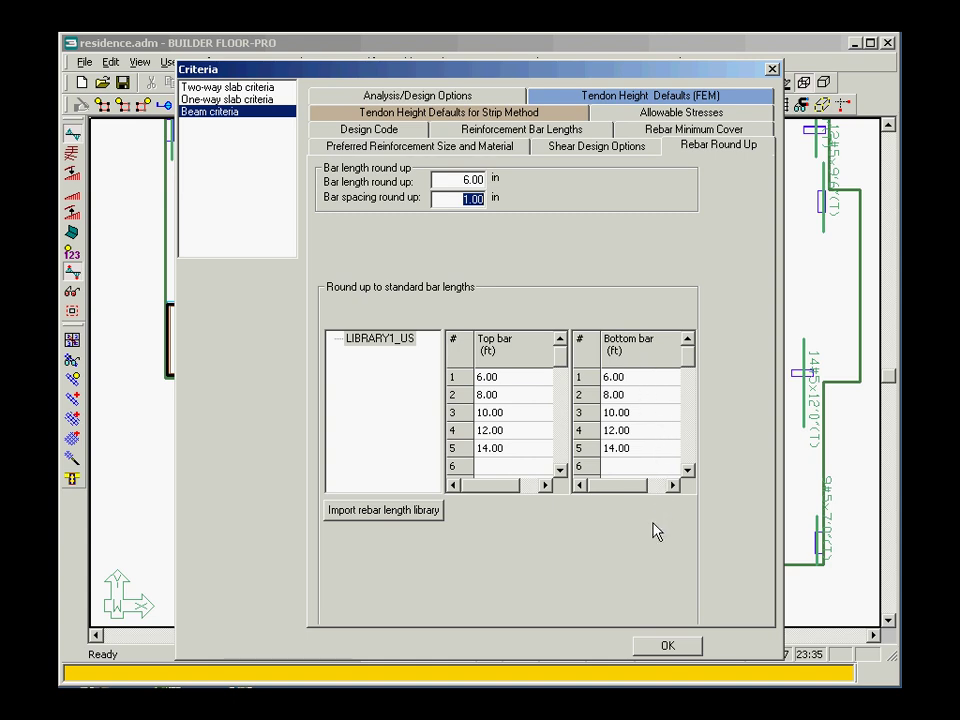
pyautogui.click(645, 644)
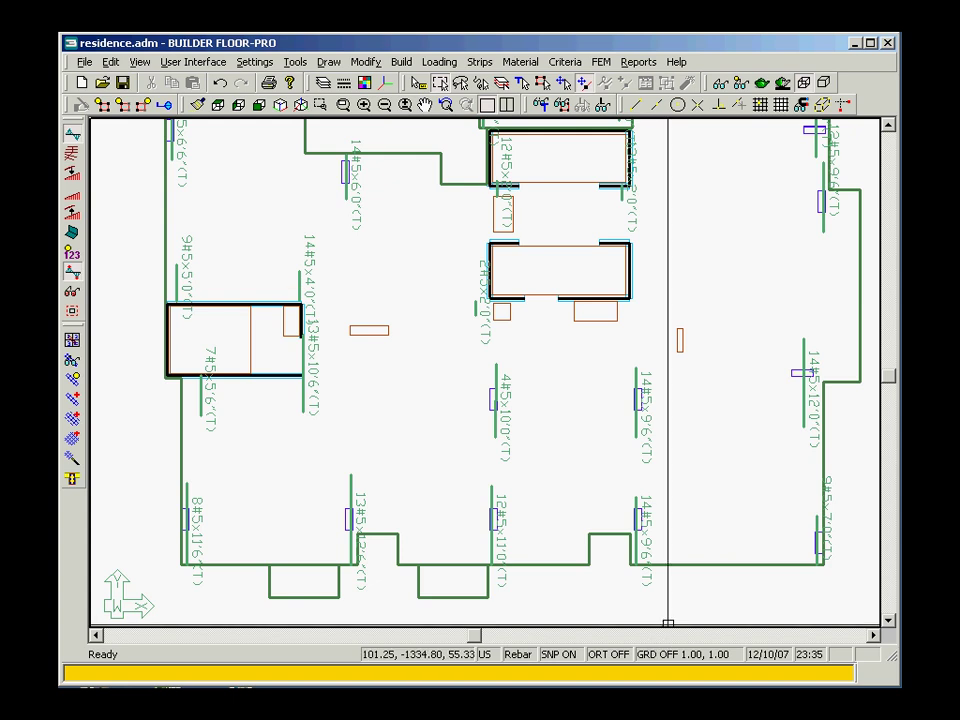
# Step: Switch the five lower top bars (9#5x7'0", 14#5x9'6", 12#5x11'0", 13#5x12'6" and leftmost) to library lengths
pyautogui.click(812, 522)
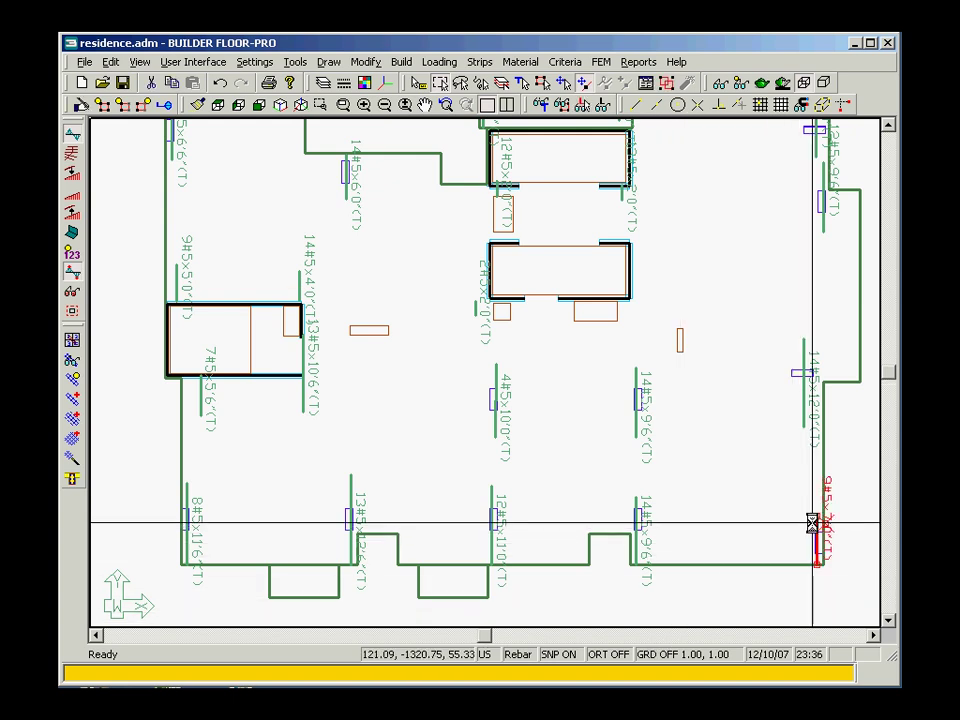
pyautogui.click(633, 497)
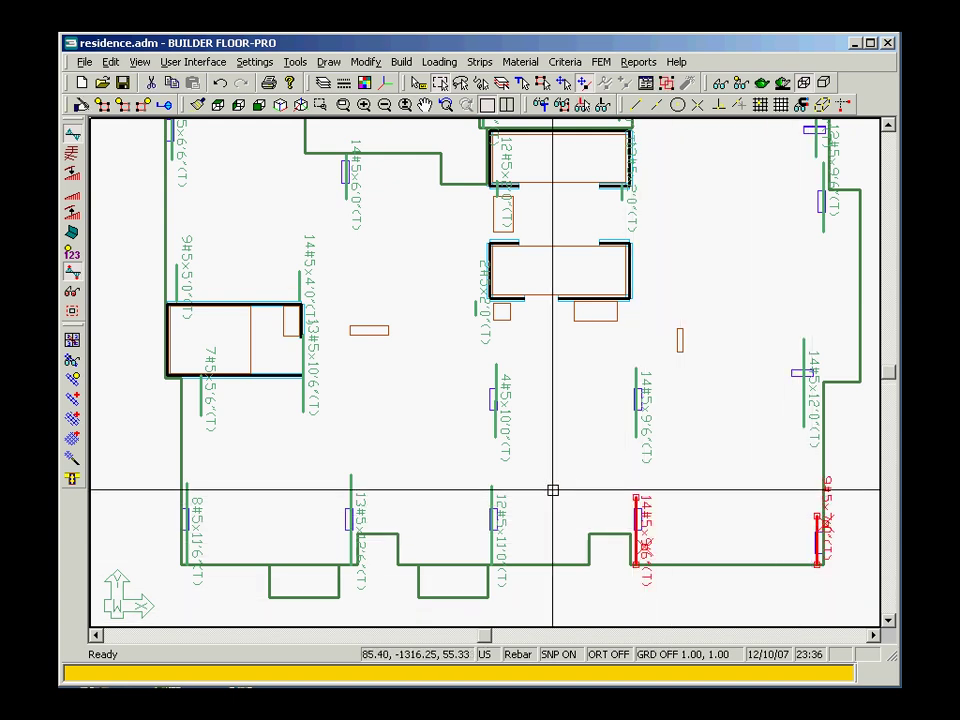
pyautogui.click(491, 491)
pyautogui.click(350, 484)
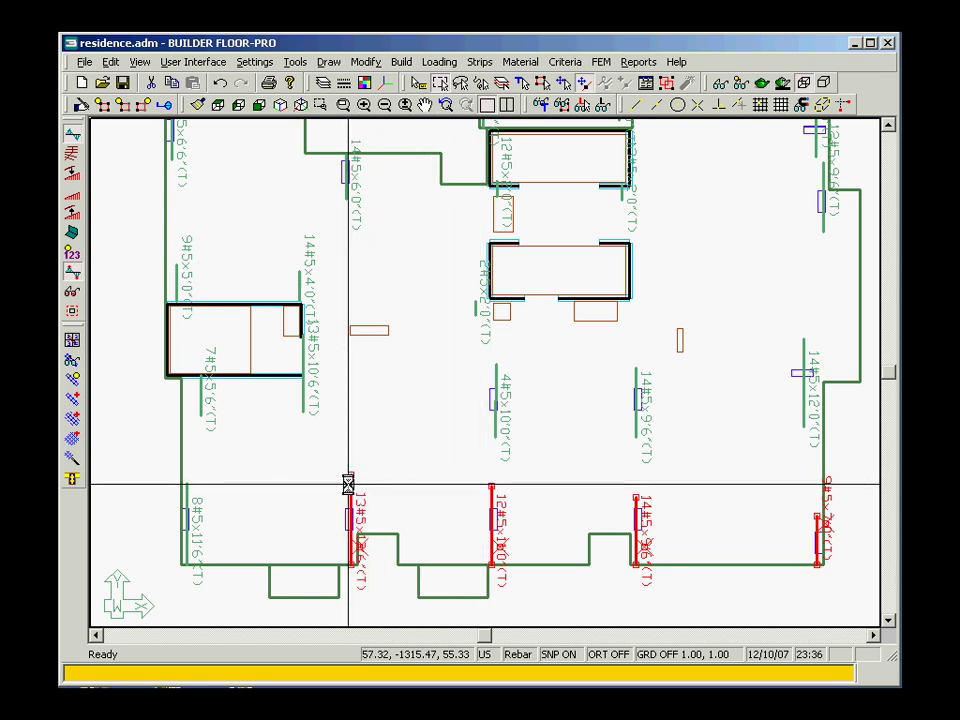
pyautogui.click(192, 496)
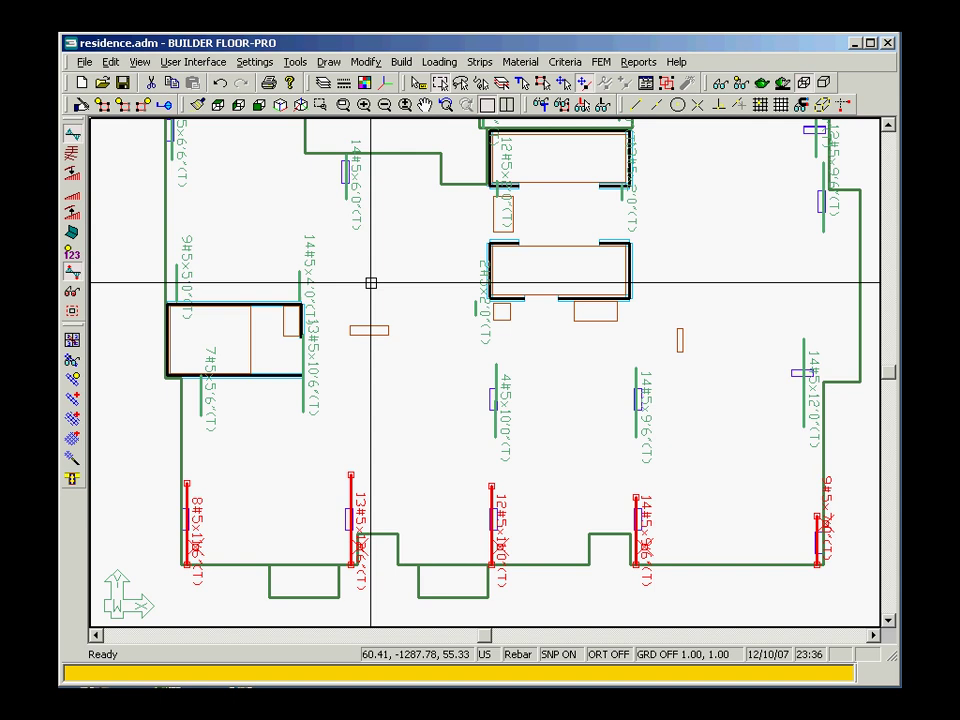
pyautogui.click(367, 63)
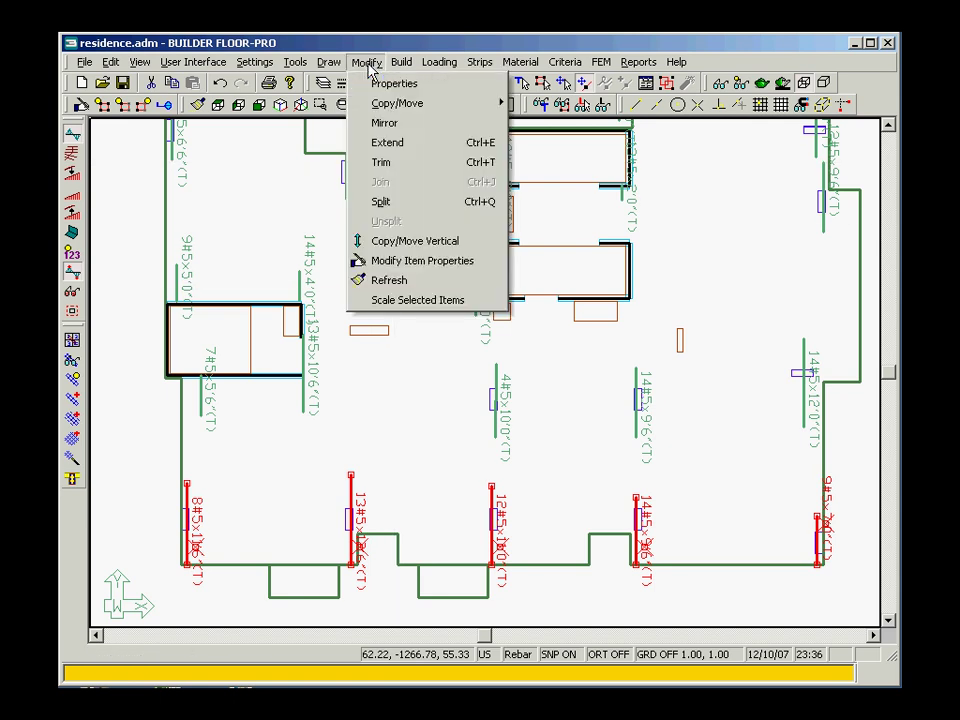
pyautogui.click(395, 263)
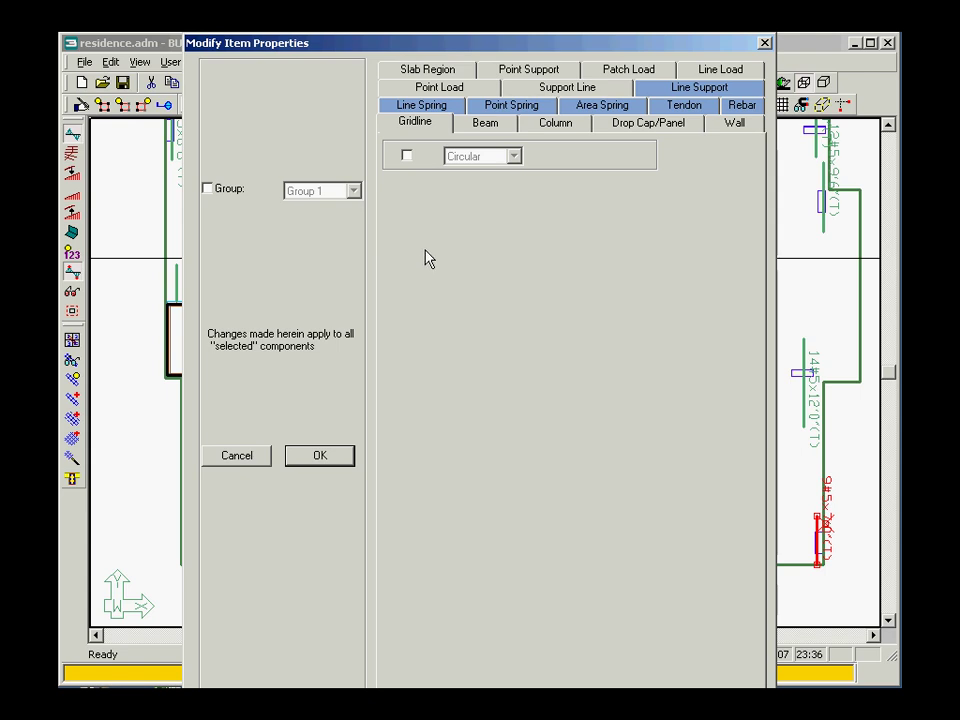
pyautogui.click(735, 106)
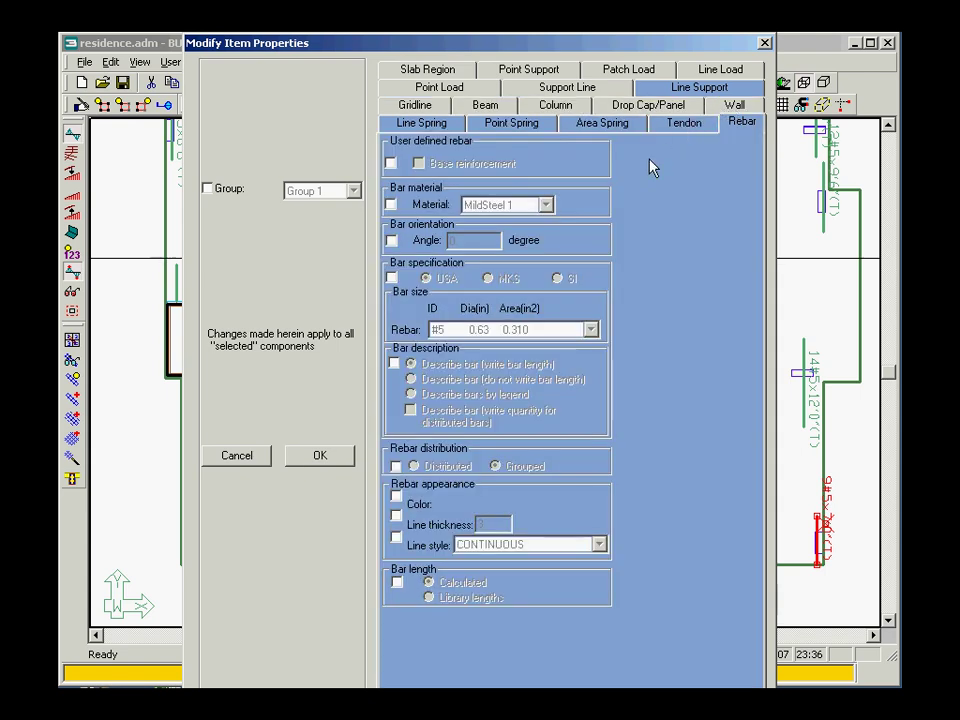
pyautogui.click(396, 583)
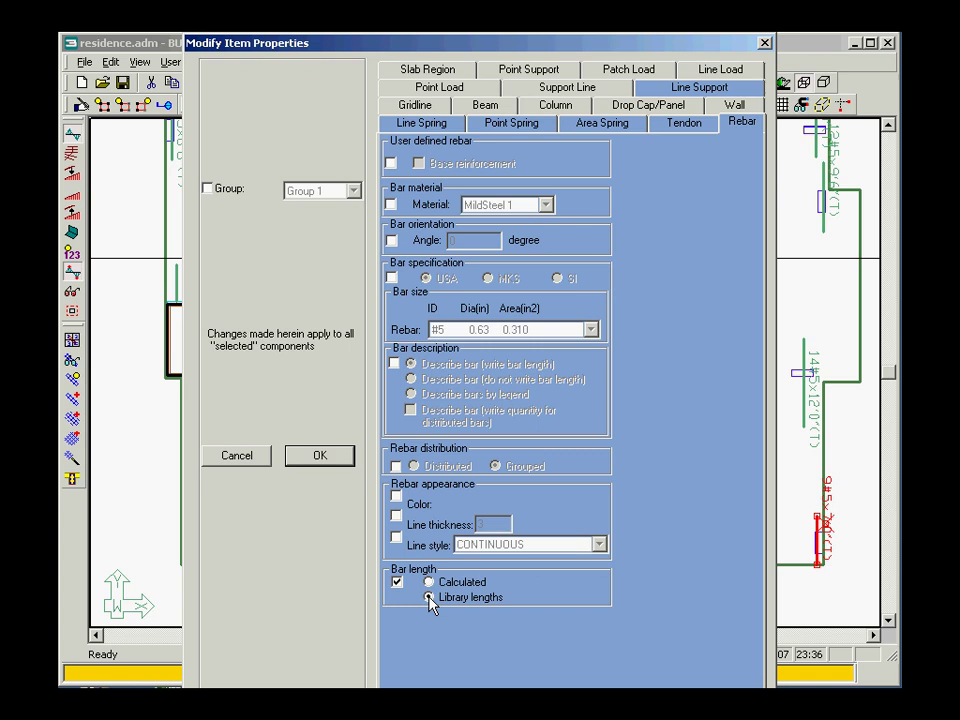
pyautogui.click(324, 456)
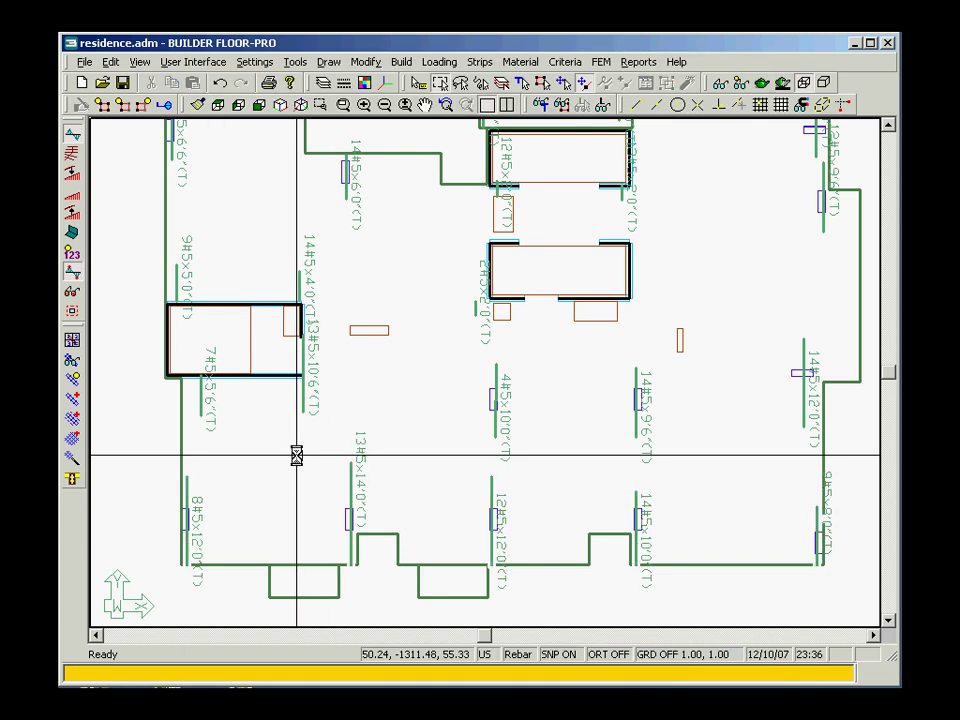
# Step: Change the 14#5x9'6" top bar to #8 size with a distributed layout of five bars
pyautogui.doubleClick(634, 432)
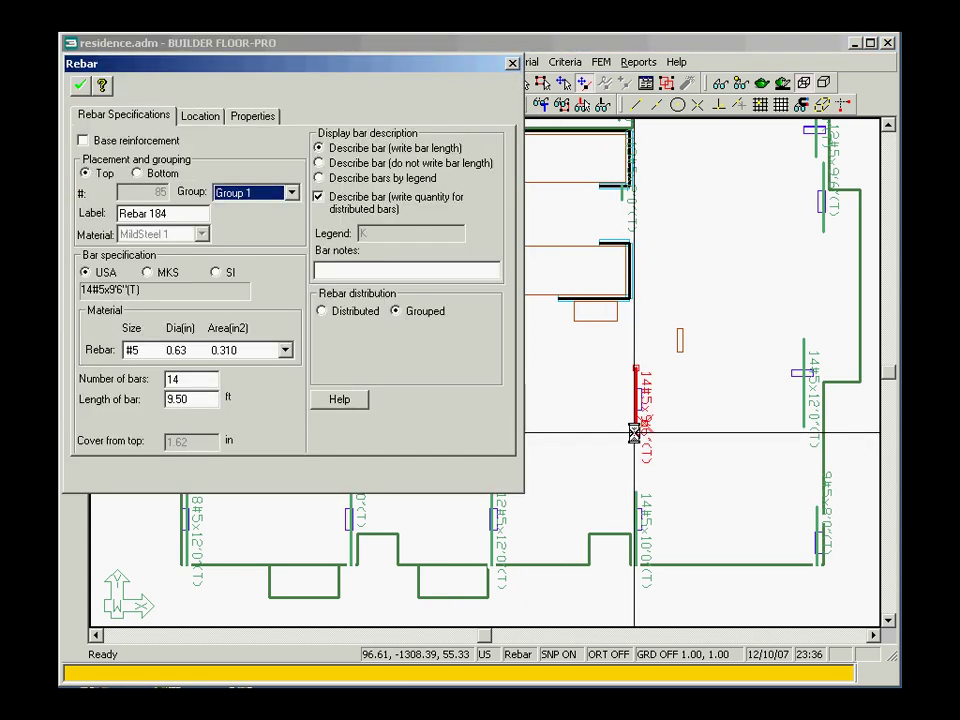
pyautogui.click(285, 350)
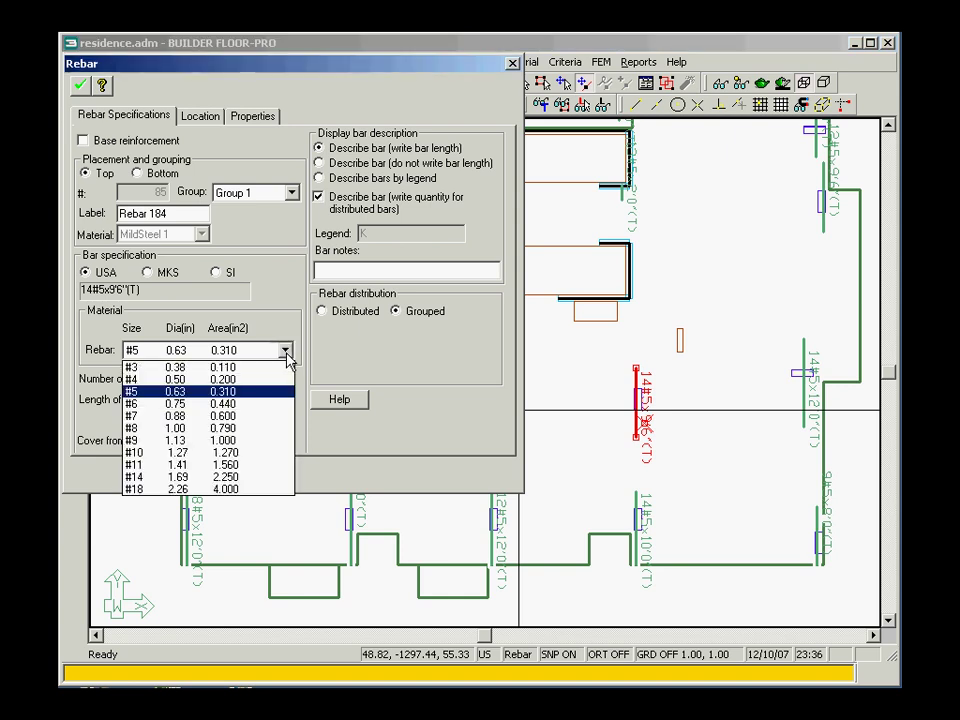
pyautogui.click(275, 429)
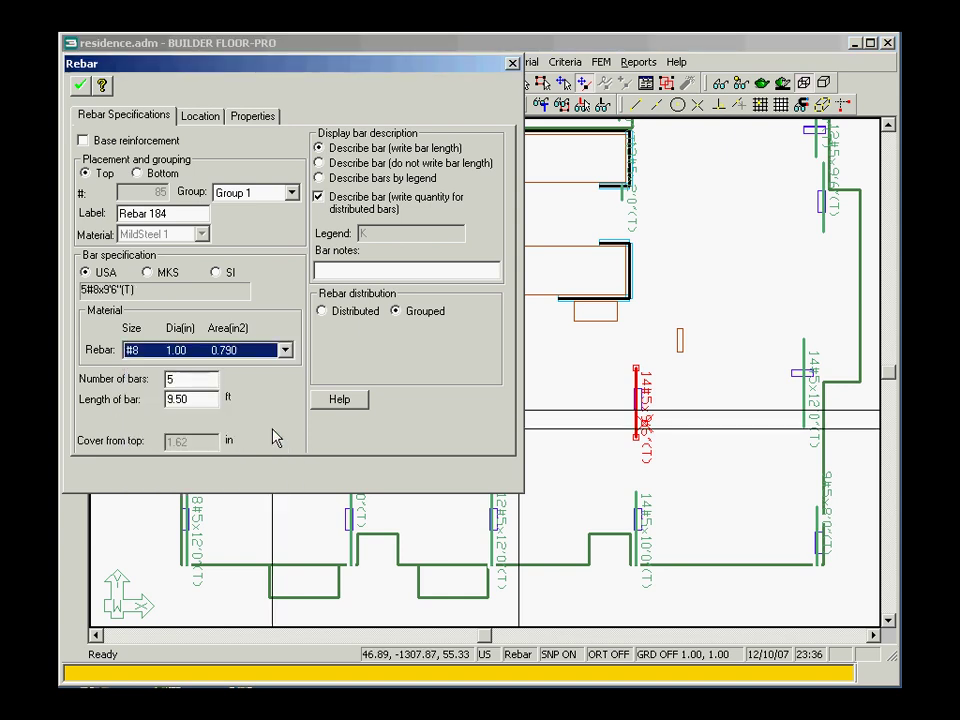
pyautogui.click(322, 312)
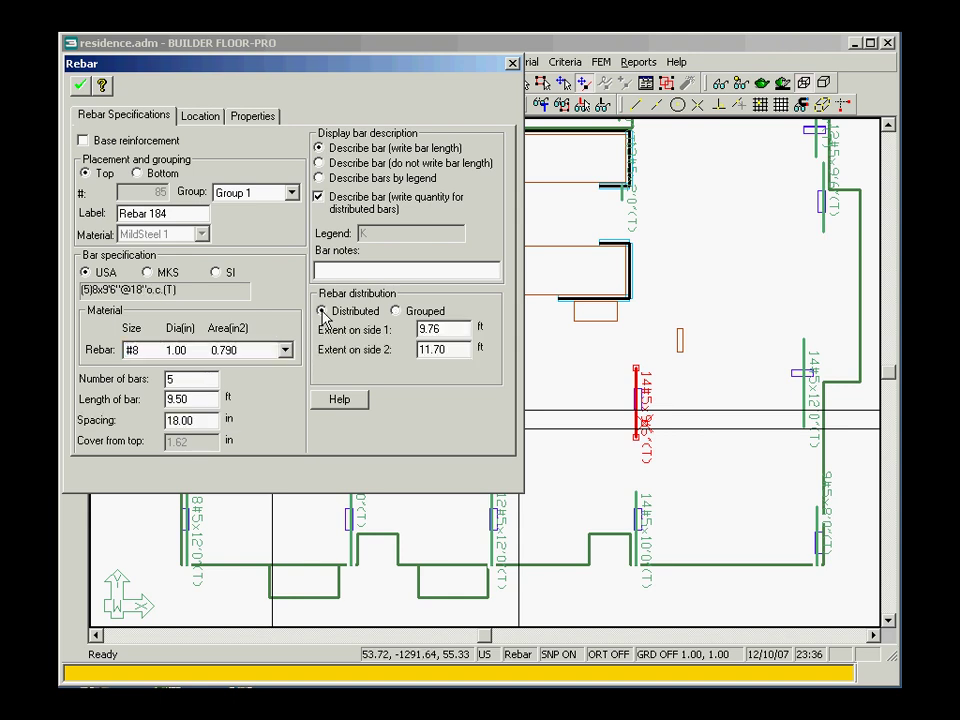
pyautogui.press('Return')
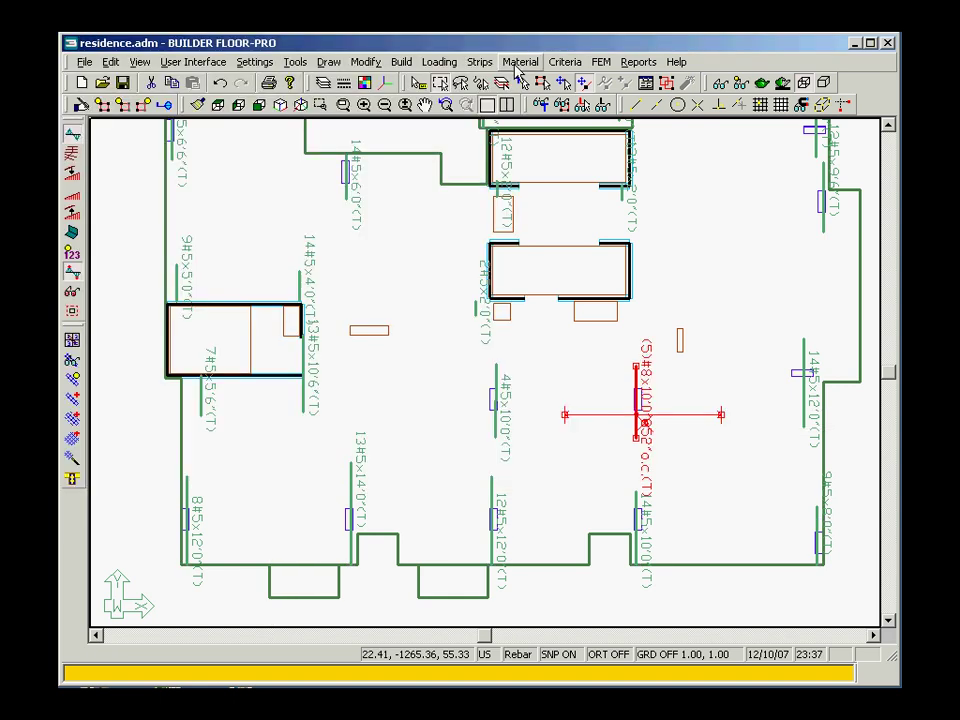
pyautogui.click(437, 249)
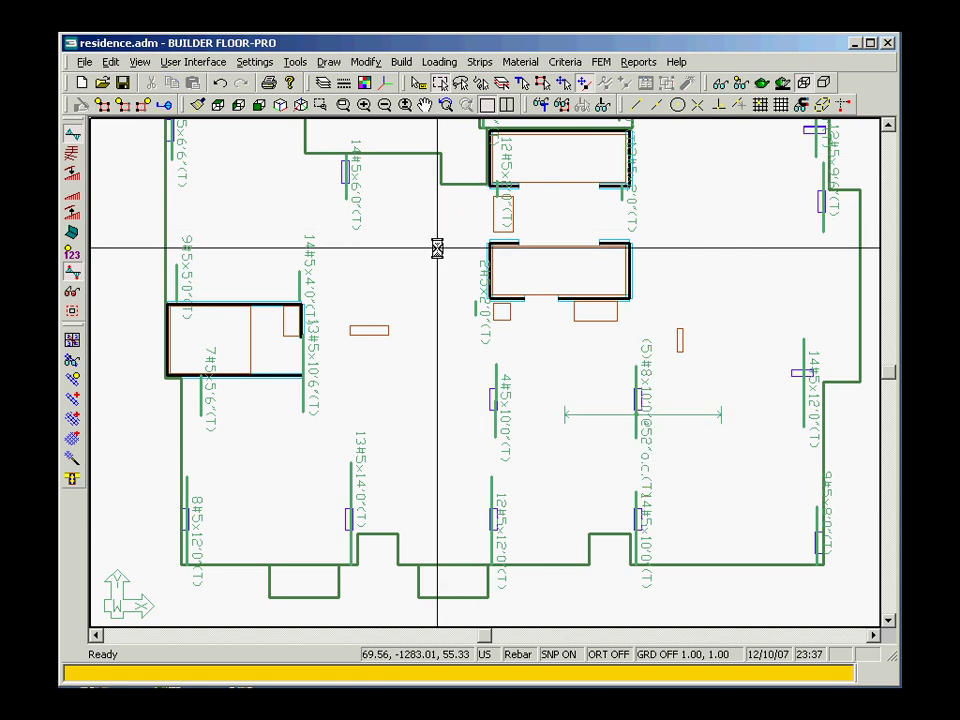
# Step: Enable 'Adjust length and center top bars over support' in the general design criteria's bar length settings
pyautogui.click(566, 62)
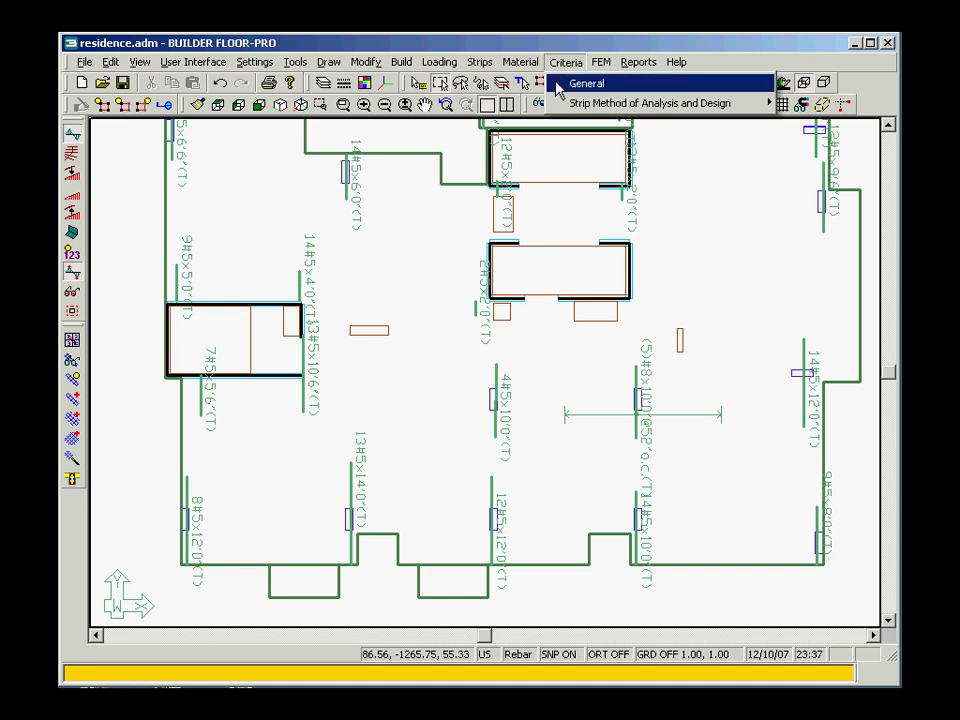
pyautogui.click(558, 86)
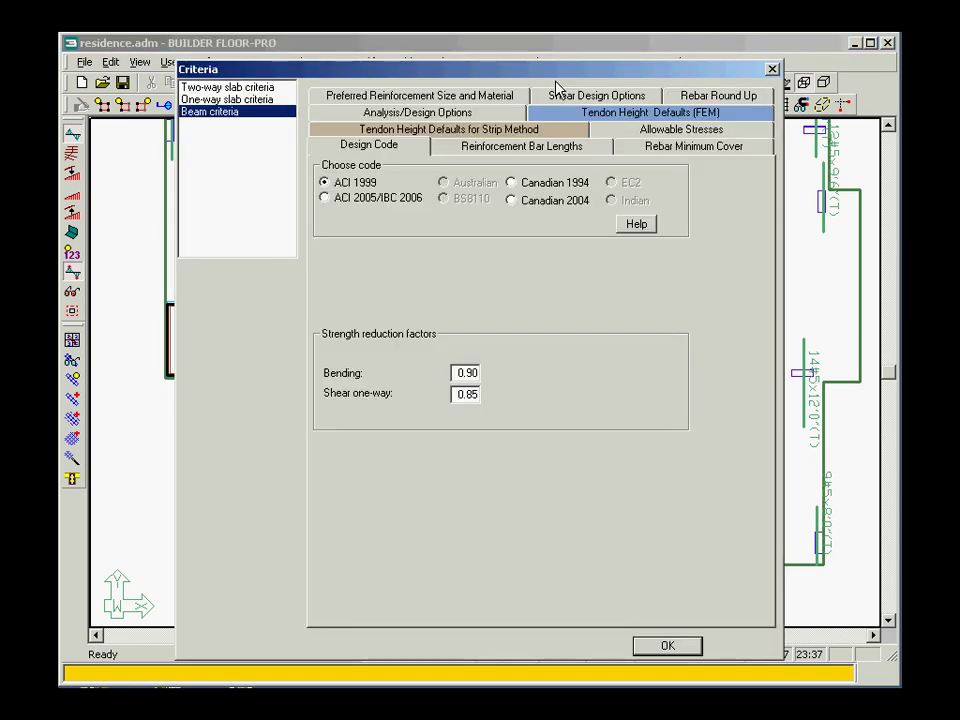
pyautogui.click(524, 147)
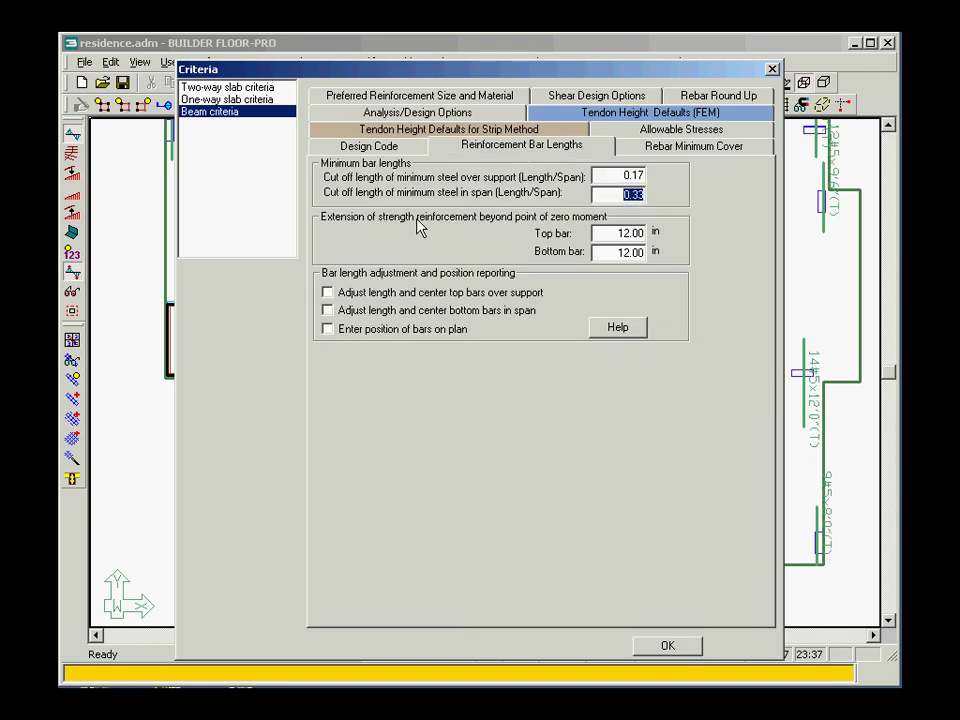
pyautogui.click(327, 292)
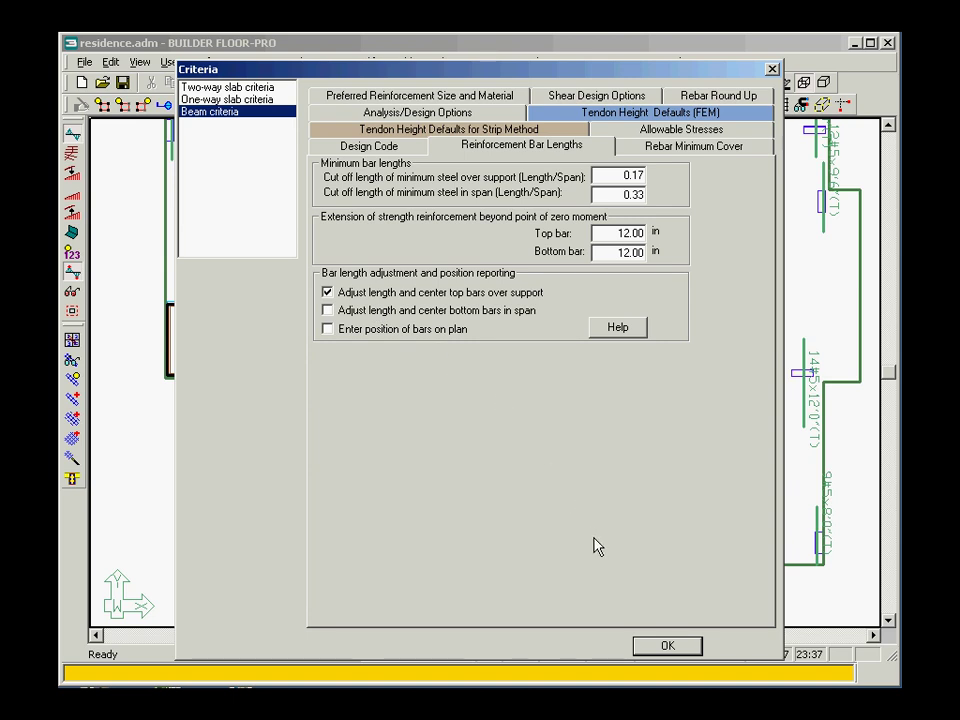
pyautogui.click(643, 649)
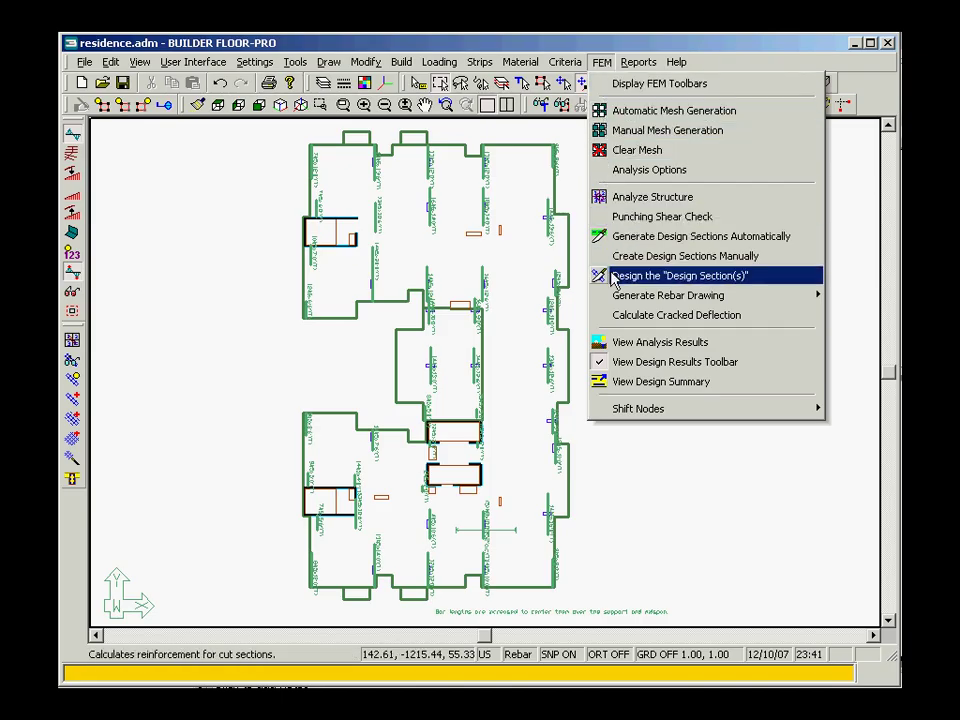
# Step: Calculate cracked deflection and show the cracked_crack Reduced Stiffness Ratio About XX contours
pyautogui.click(609, 316)
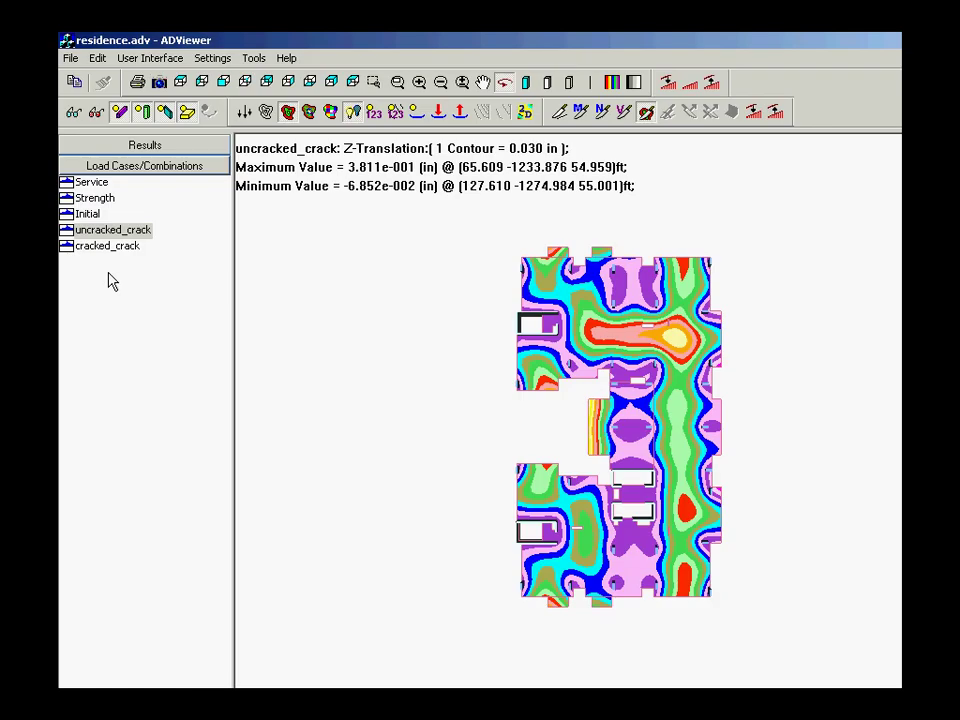
pyautogui.click(107, 246)
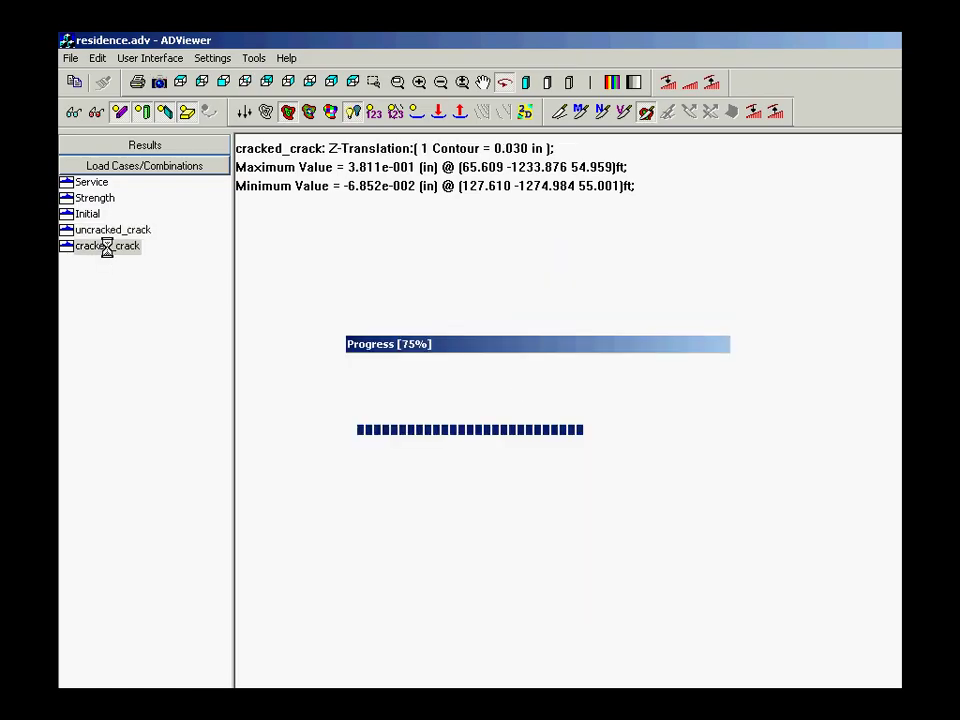
pyautogui.click(135, 145)
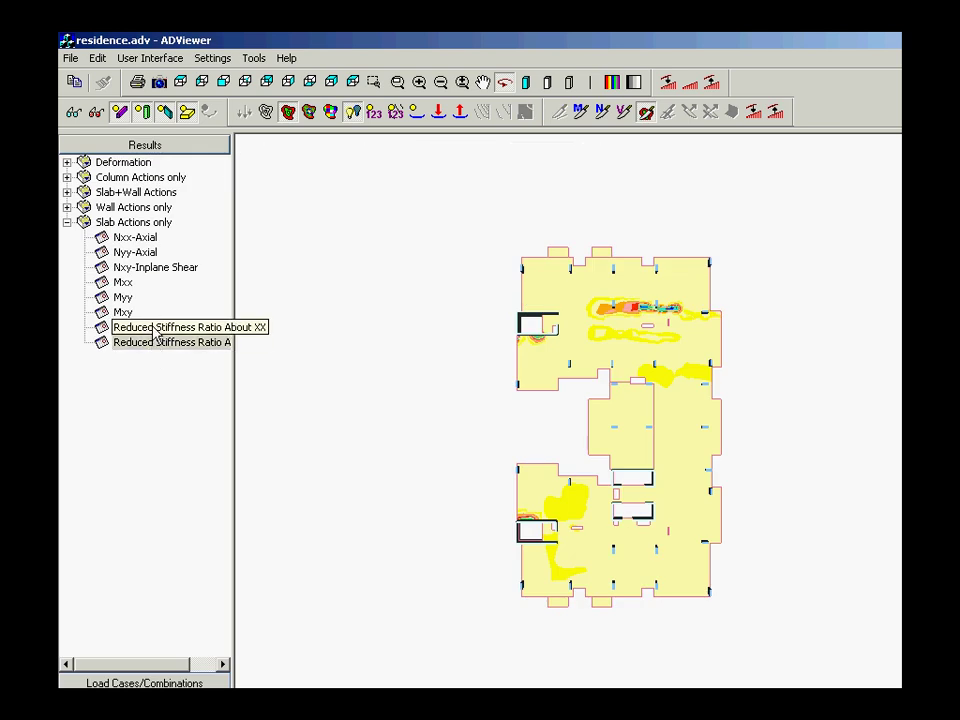
pyautogui.click(156, 330)
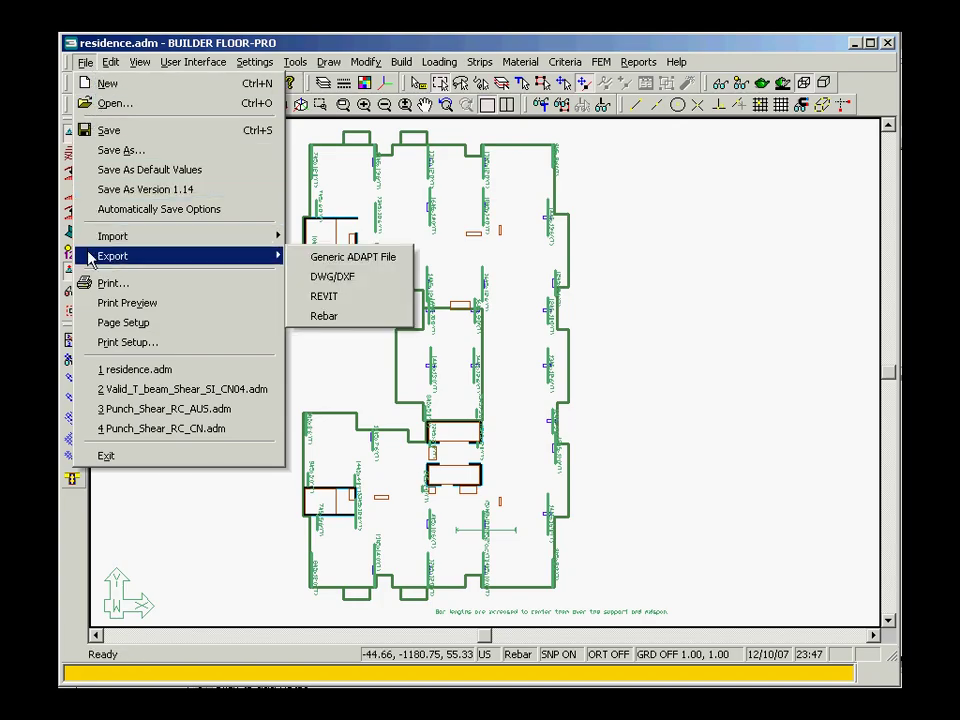
# Step: Export the model in Revit format as residence_to_revit
pyautogui.click(304, 296)
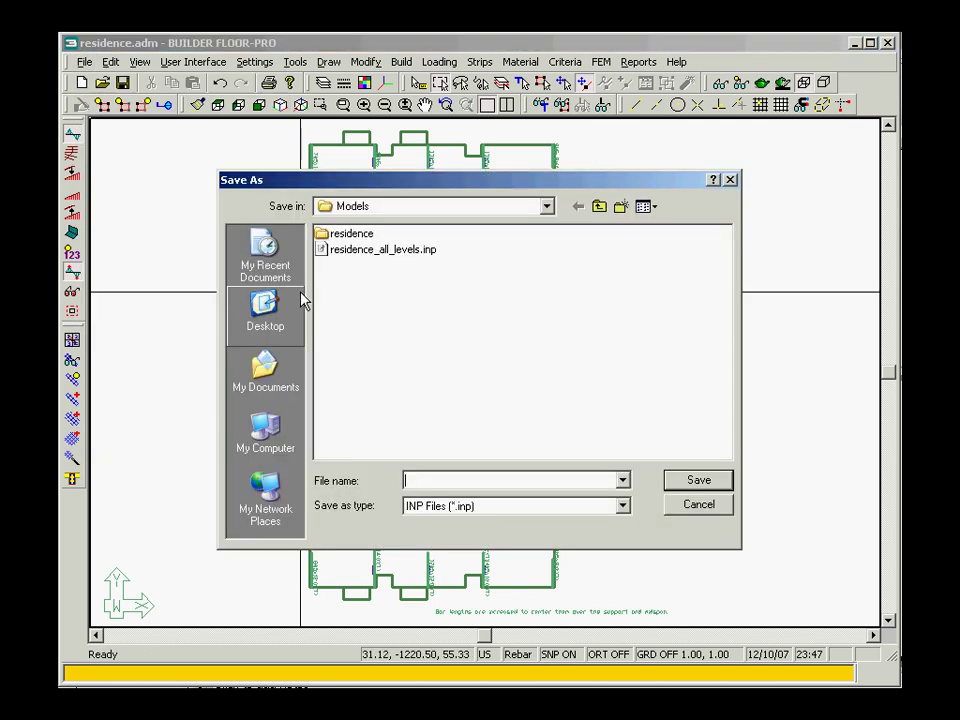
pyautogui.click(444, 478)
pyautogui.write('residence_to_revit')
pyautogui.click(692, 482)
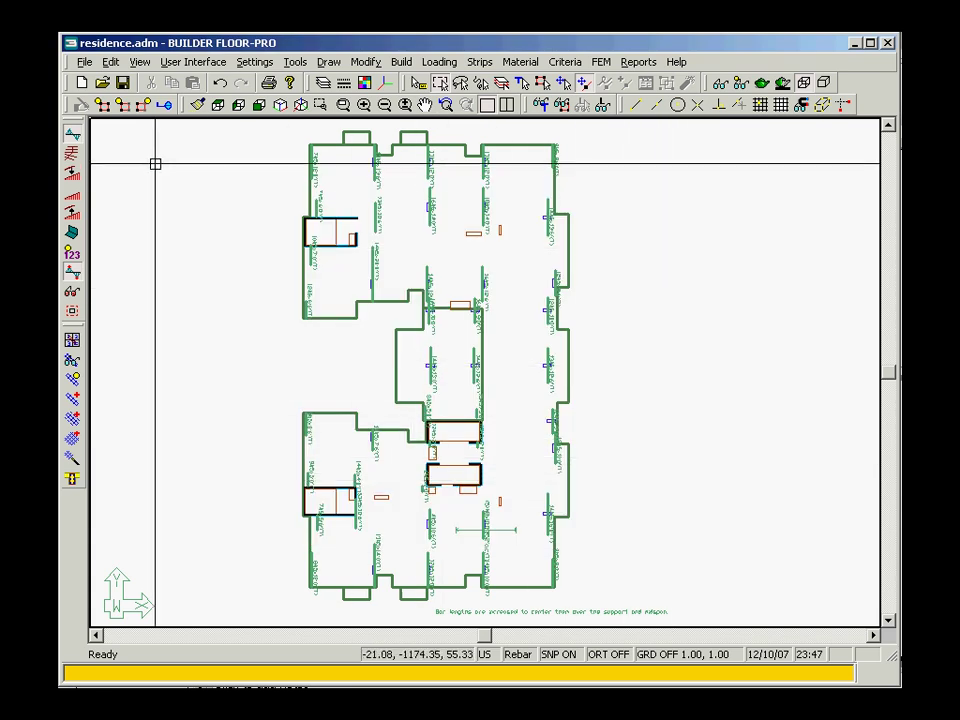
# Step: Export the slab rebar to a file named residence_rebar
pyautogui.click(85, 62)
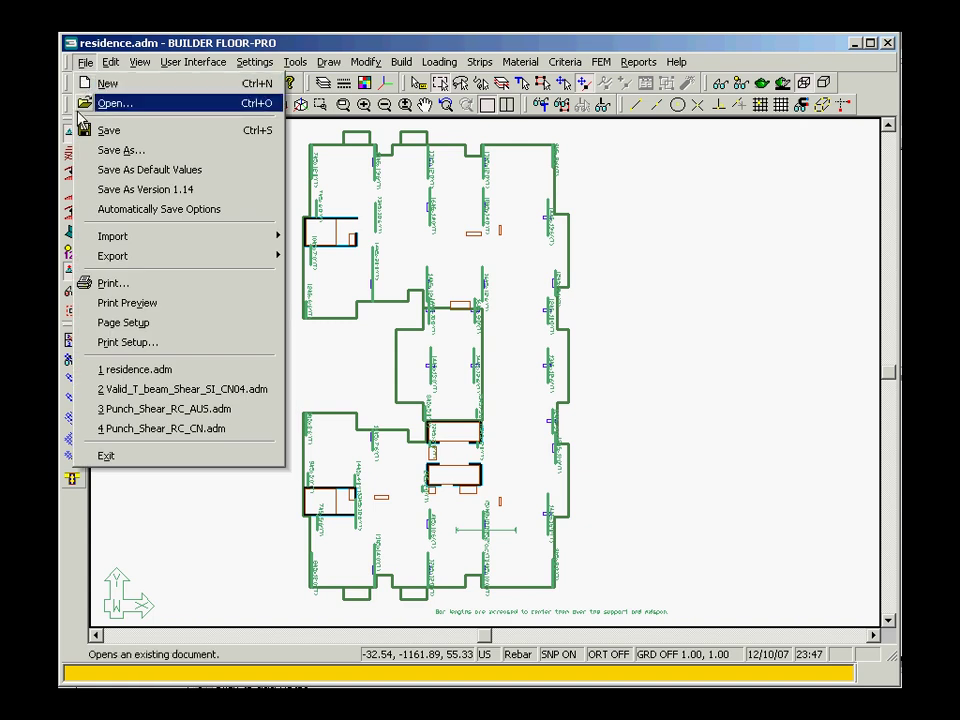
pyautogui.moveTo(90, 257)
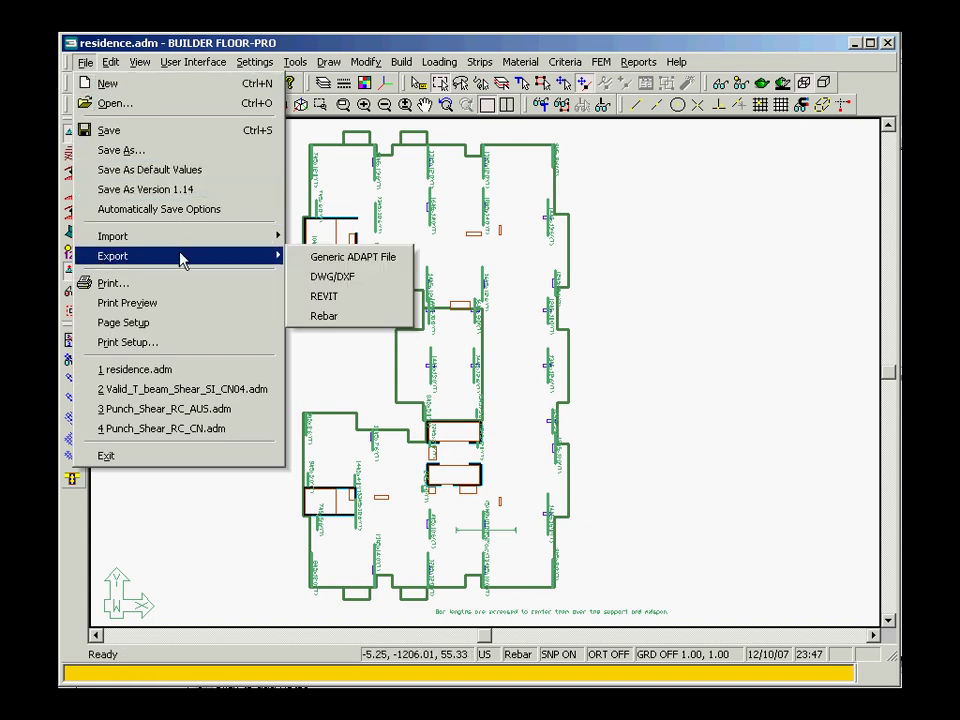
pyautogui.click(302, 318)
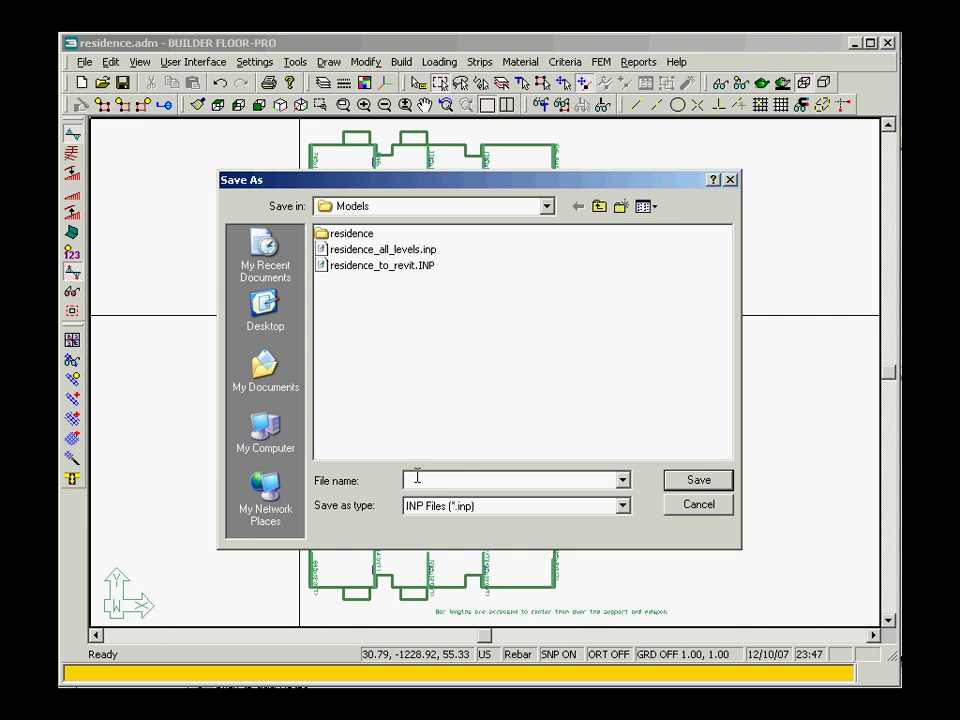
pyautogui.write('residence_')
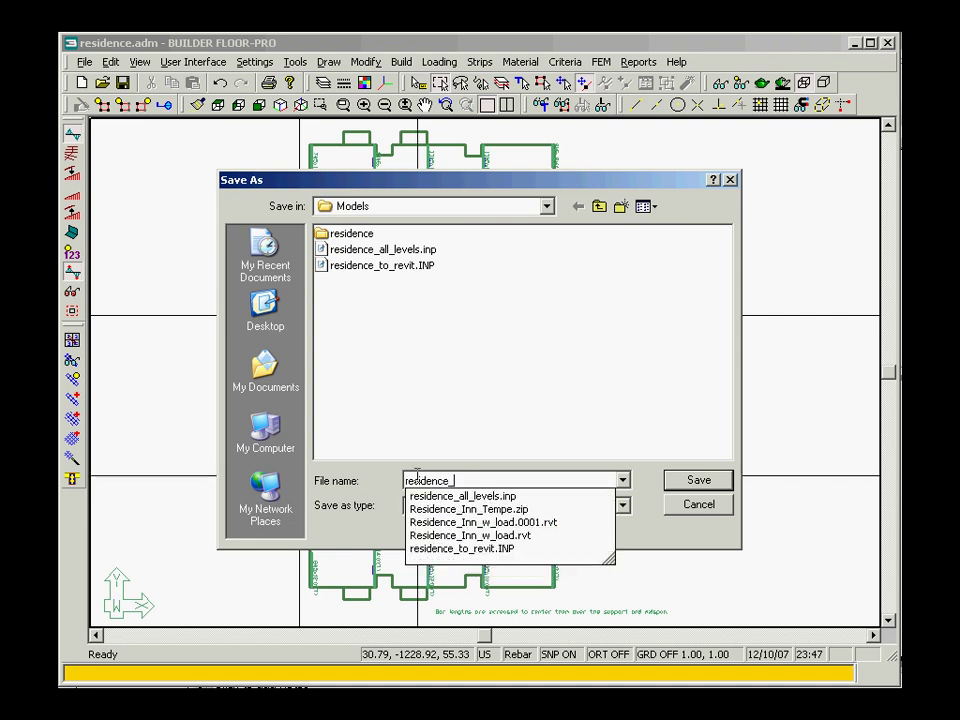
pyautogui.write('rebar')
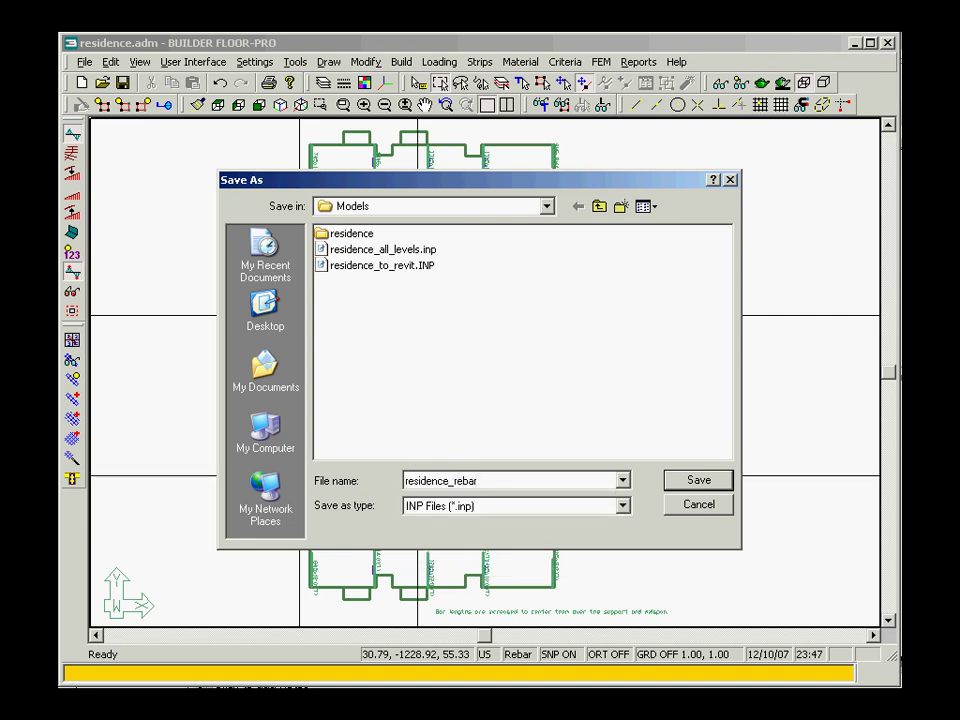
pyautogui.click(682, 481)
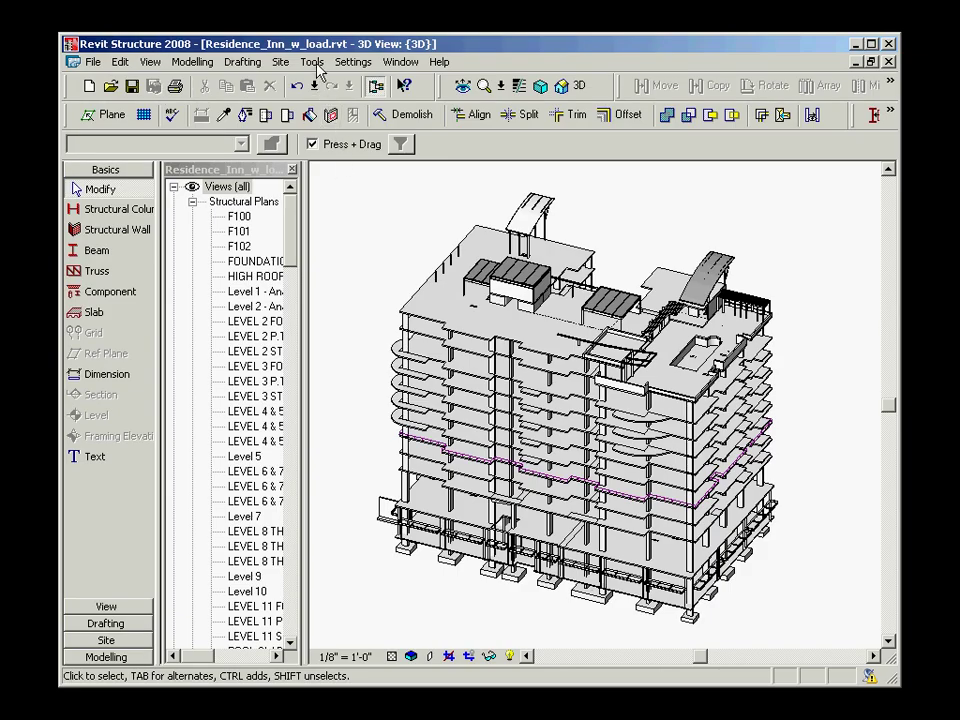
# Step: Start Import Model from ADAPT and set residence_all_levels.inp as the original Revit export file
pyautogui.click(314, 62)
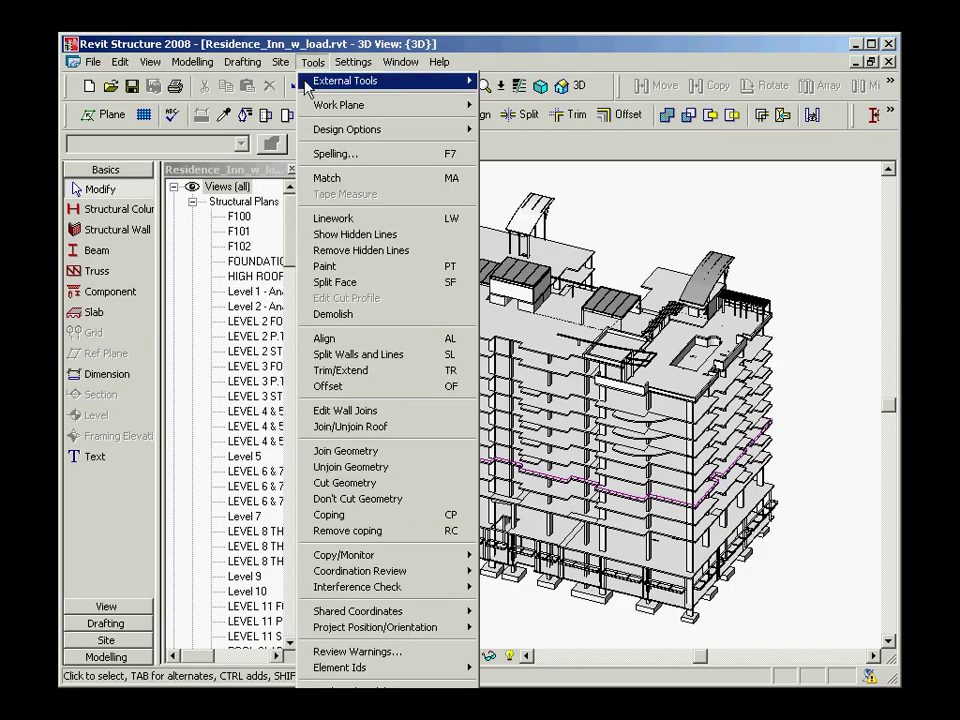
pyautogui.moveTo(345, 81)
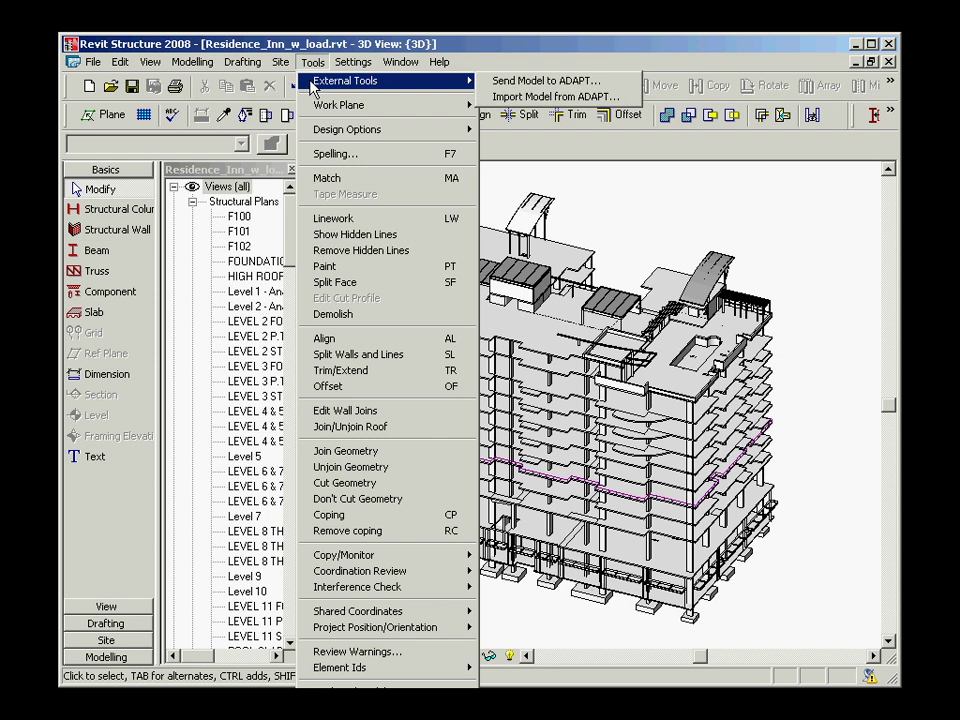
pyautogui.click(487, 97)
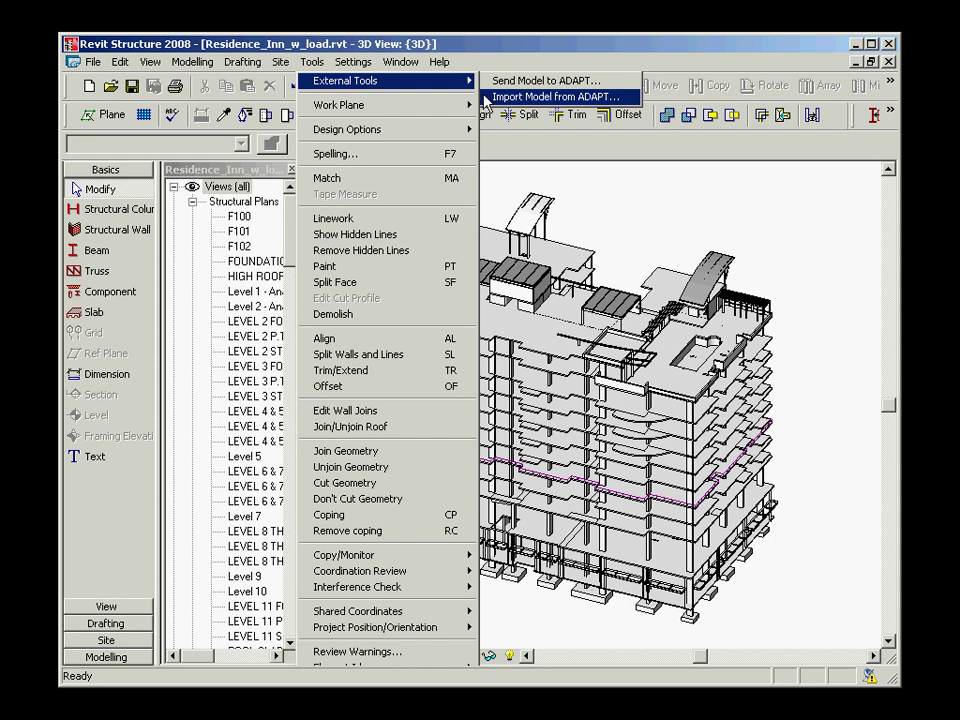
pyautogui.click(649, 421)
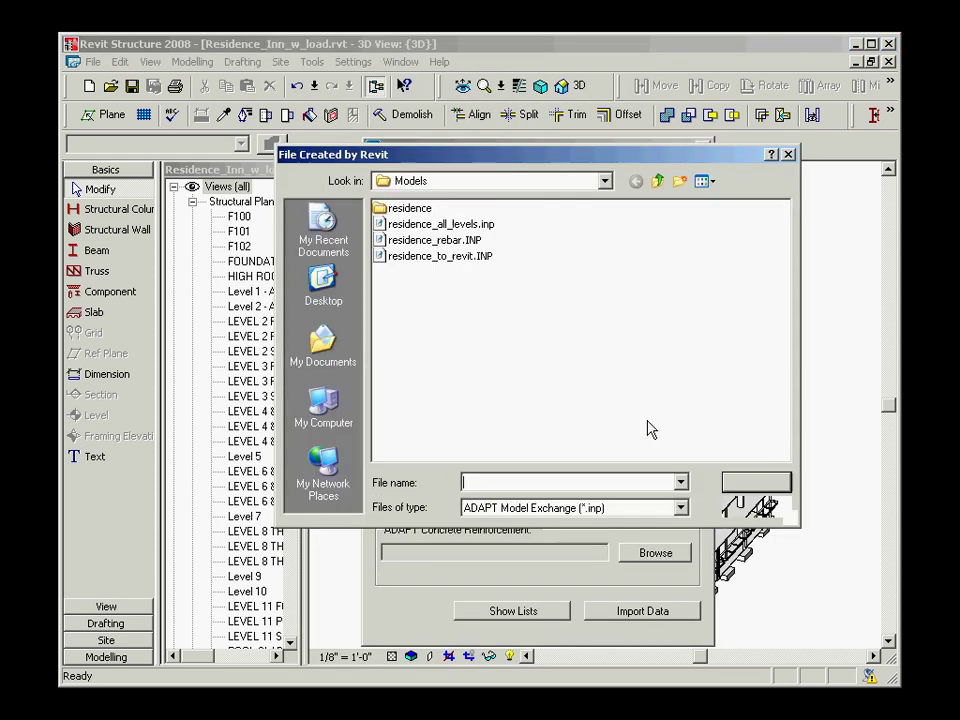
pyautogui.click(437, 226)
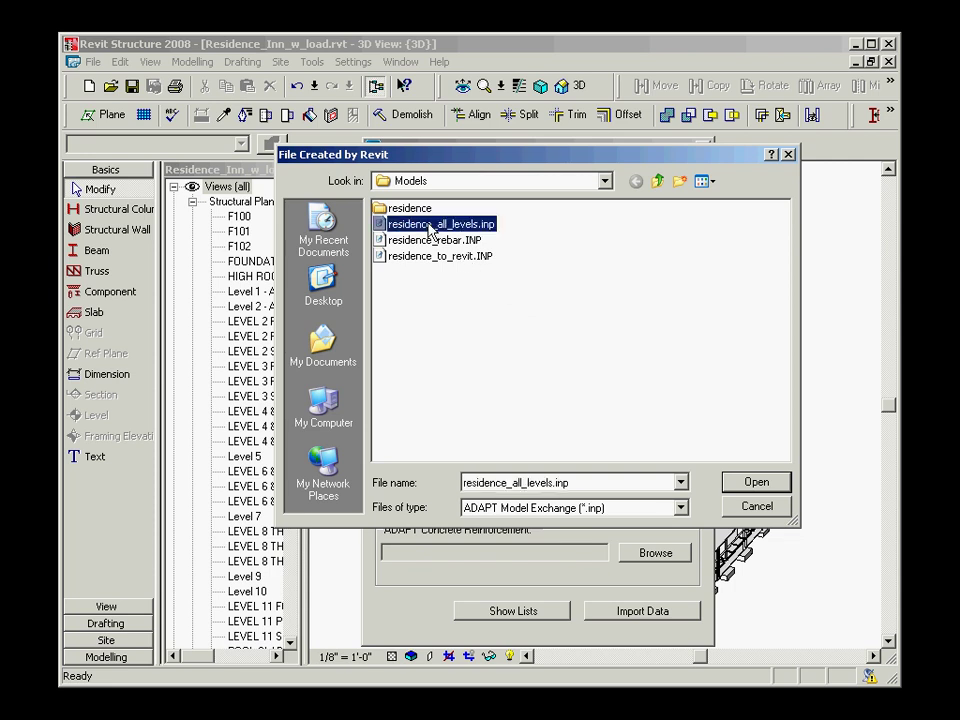
pyautogui.click(733, 481)
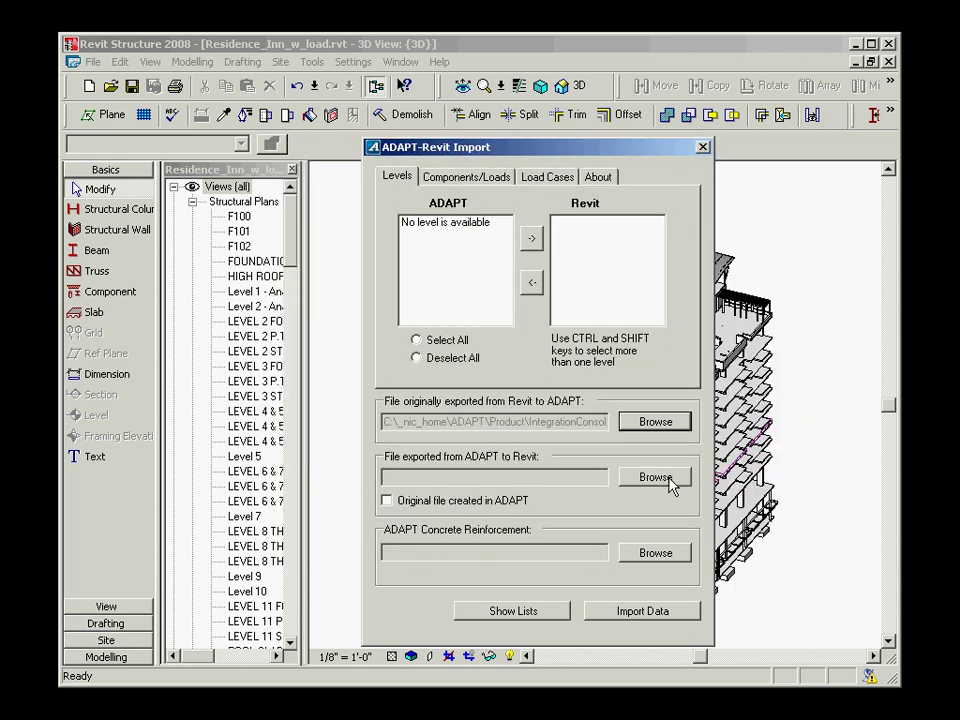
# Step: Set residence_to_revit.INP as the ADAPT file and residence_rebar.INP as the reinforcement file
pyautogui.click(670, 480)
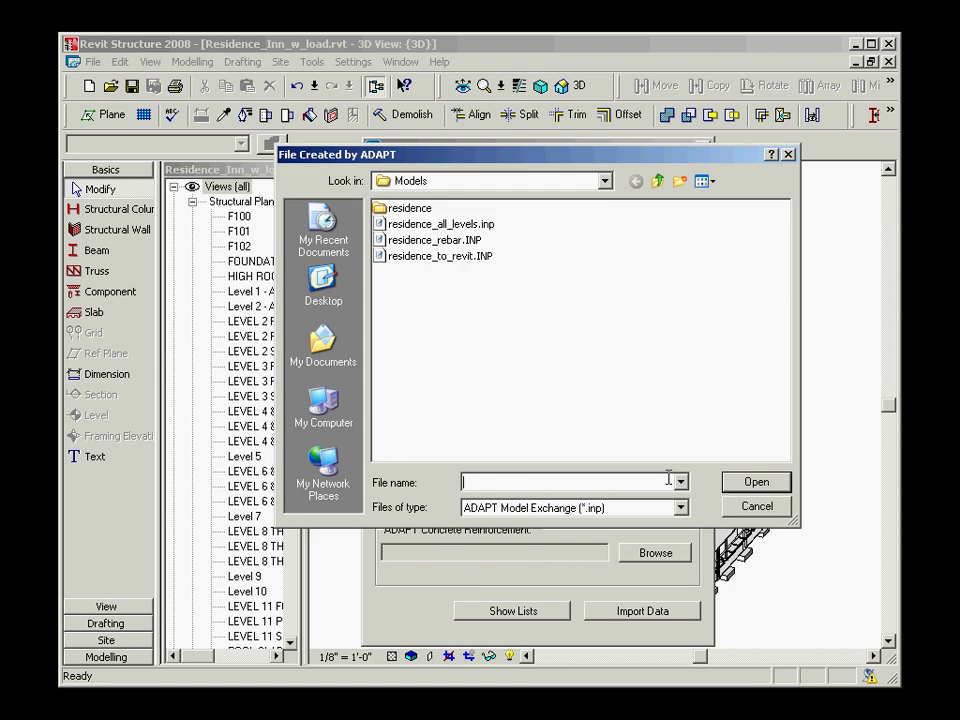
pyautogui.click(450, 257)
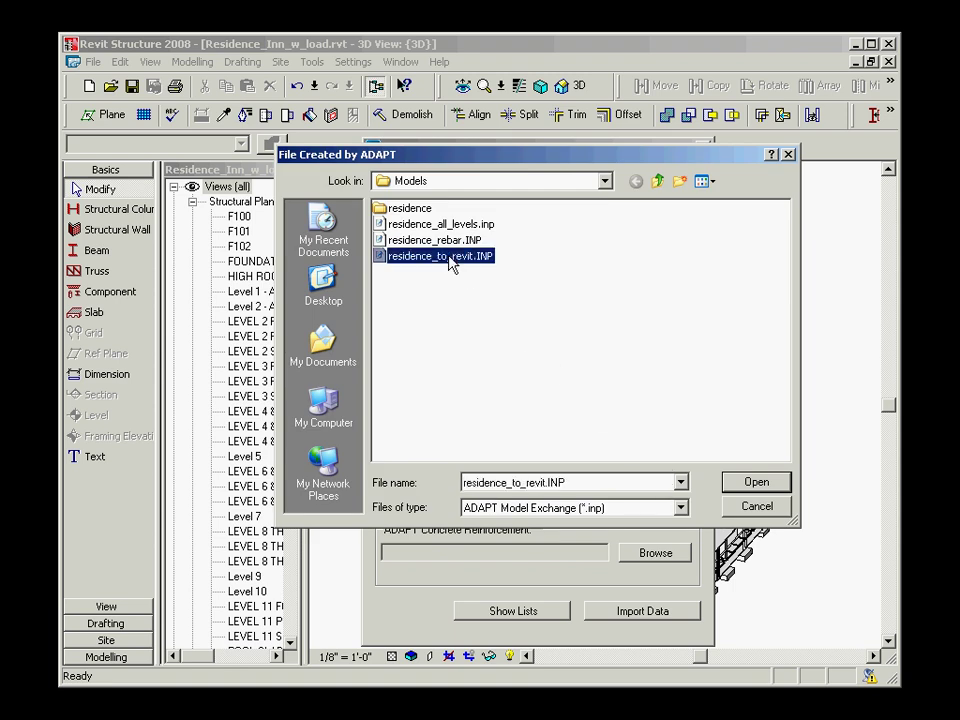
pyautogui.click(735, 483)
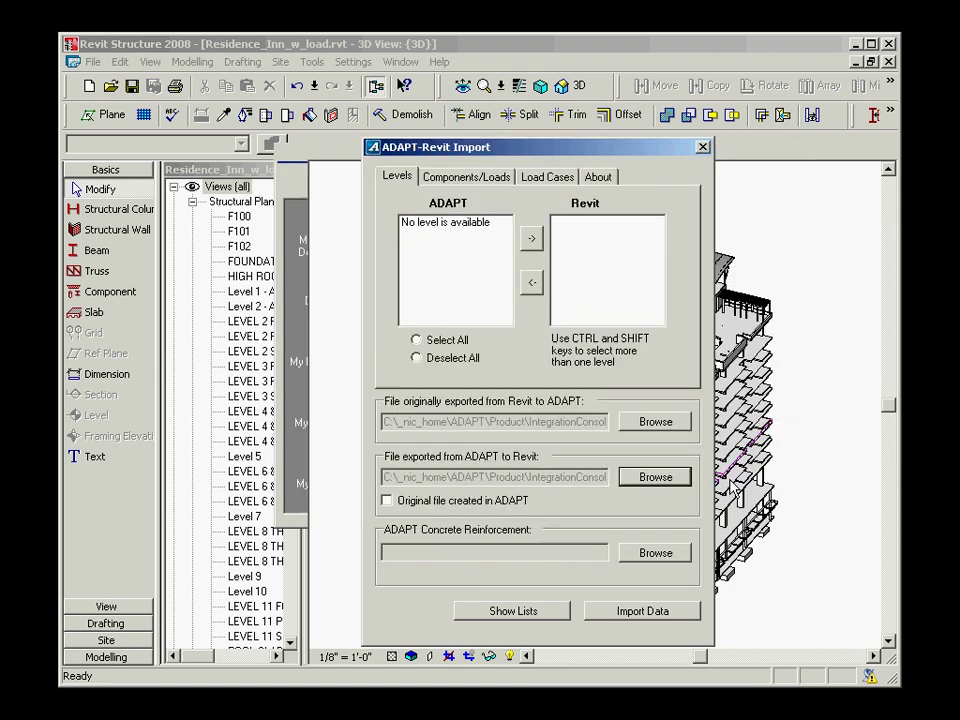
pyautogui.click(676, 553)
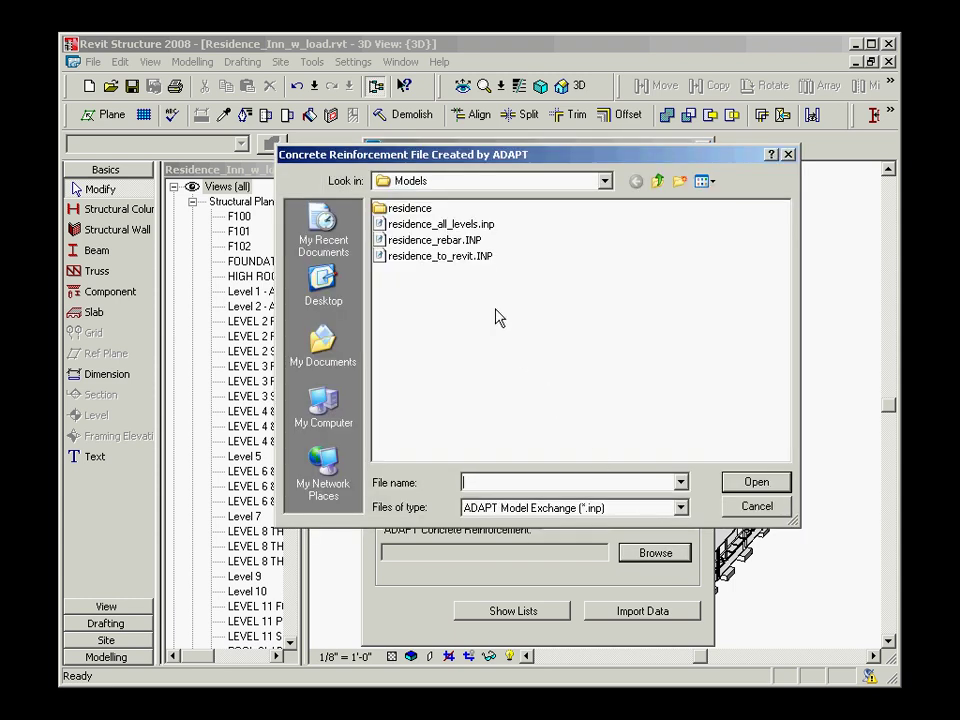
pyautogui.click(434, 240)
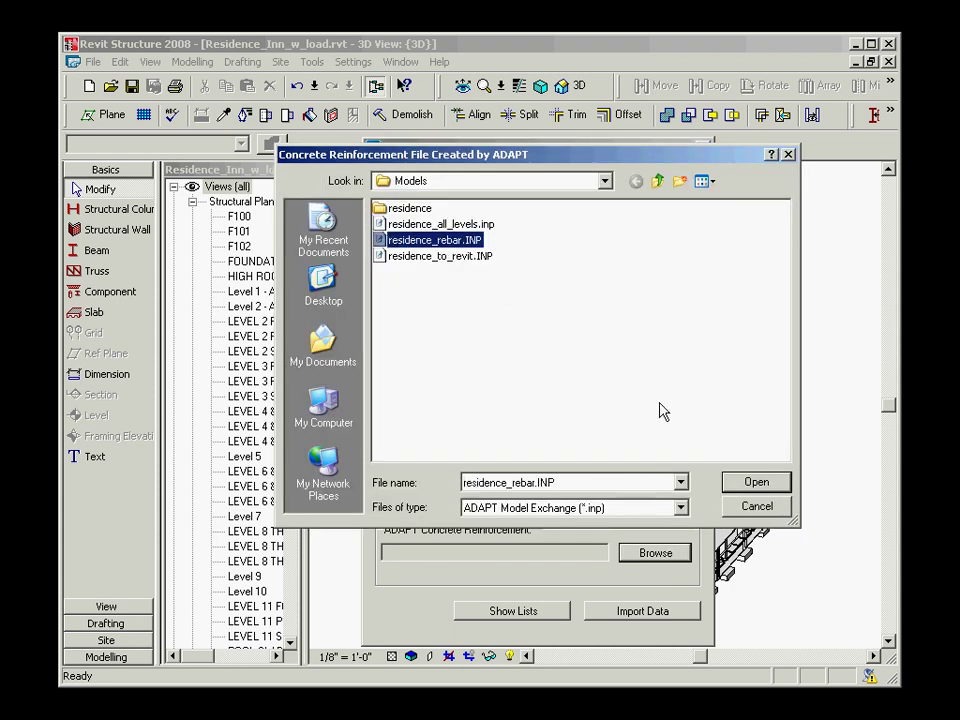
pyautogui.click(731, 487)
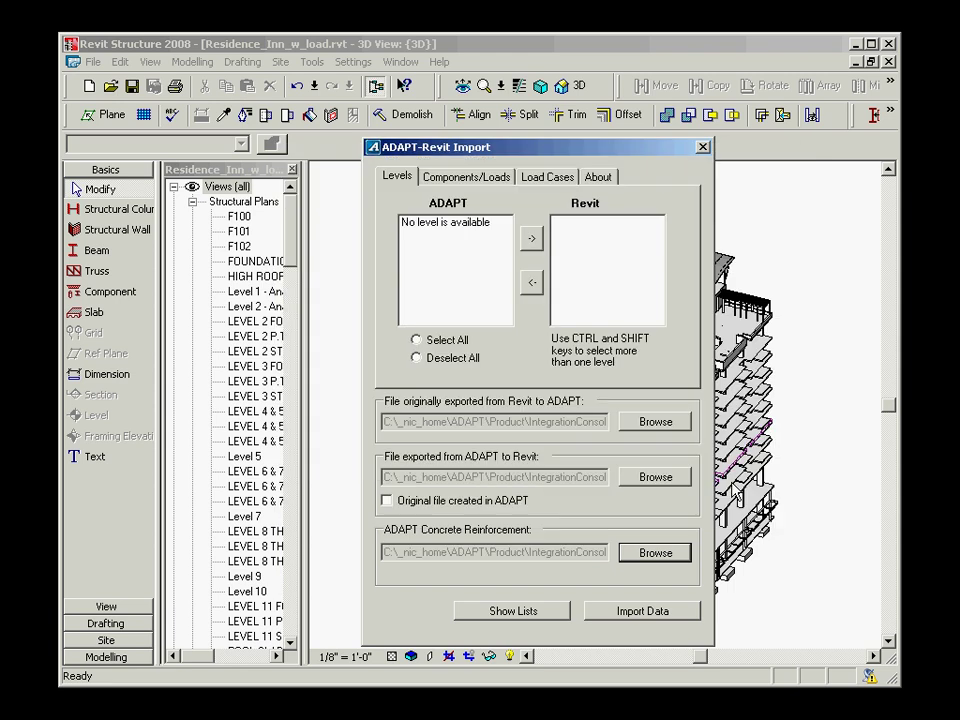
# Step: Review the import's levels, components with Rebar ticked, and load cases, then import the ADAPT data
pyautogui.click(561, 615)
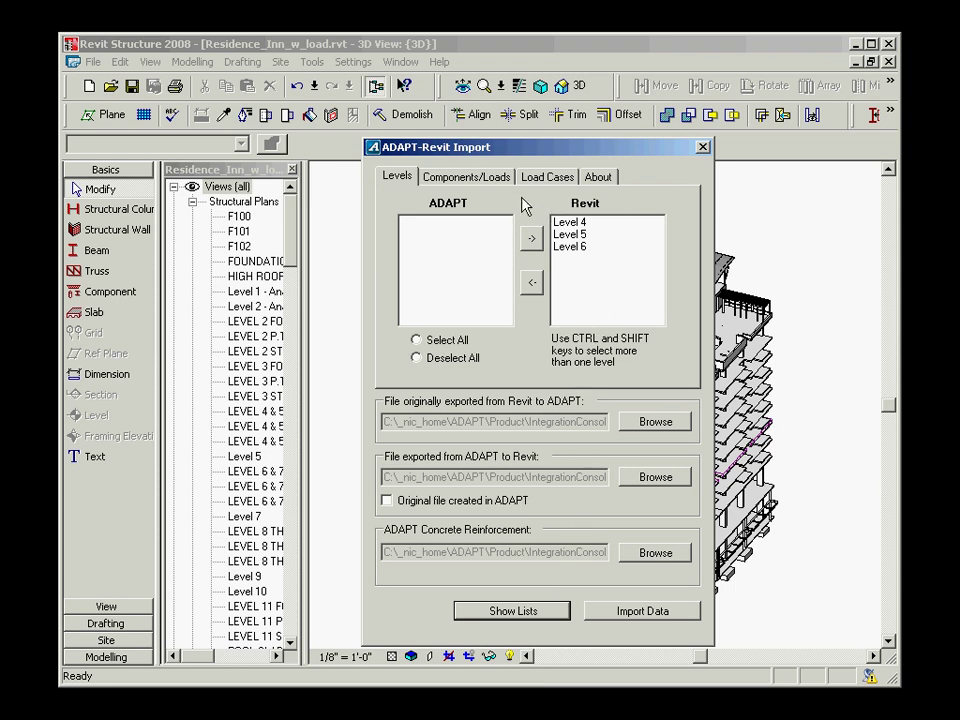
pyautogui.click(493, 177)
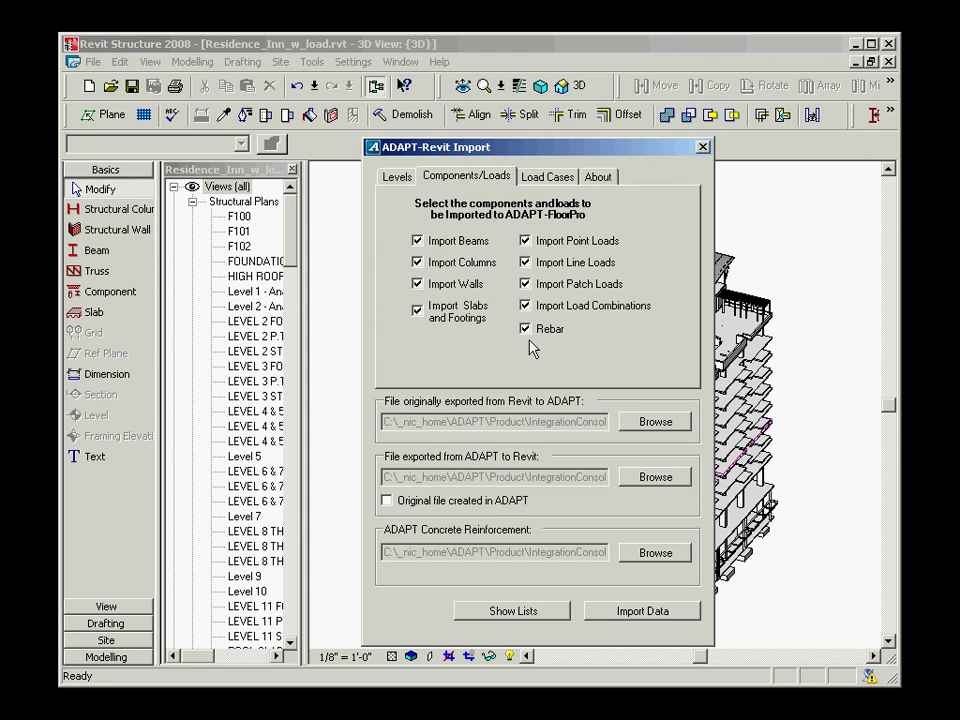
pyautogui.click(543, 179)
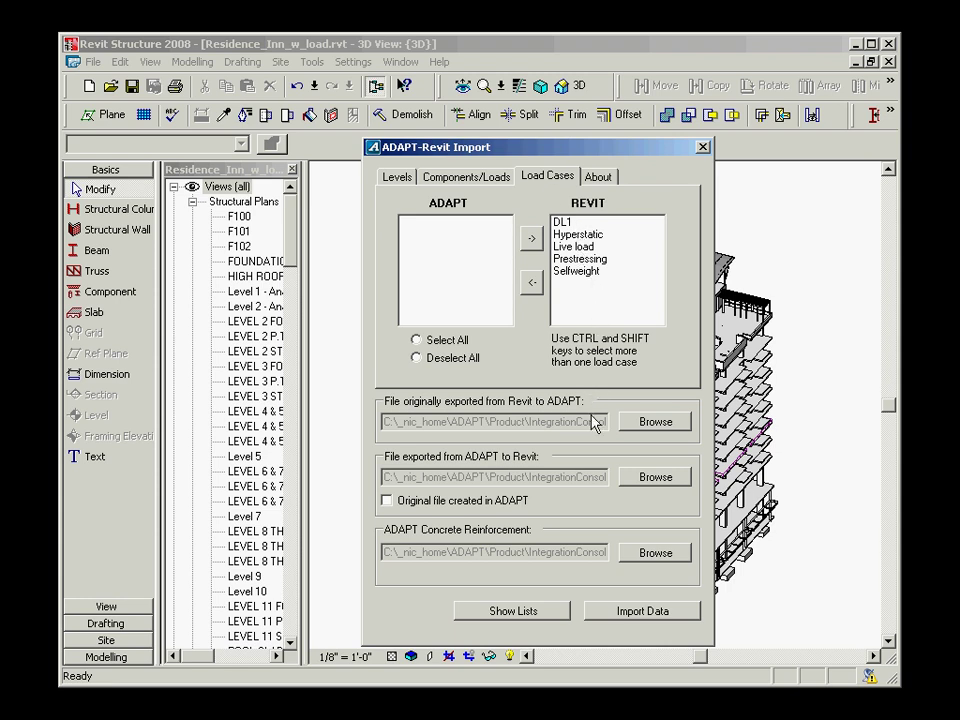
pyautogui.click(600, 615)
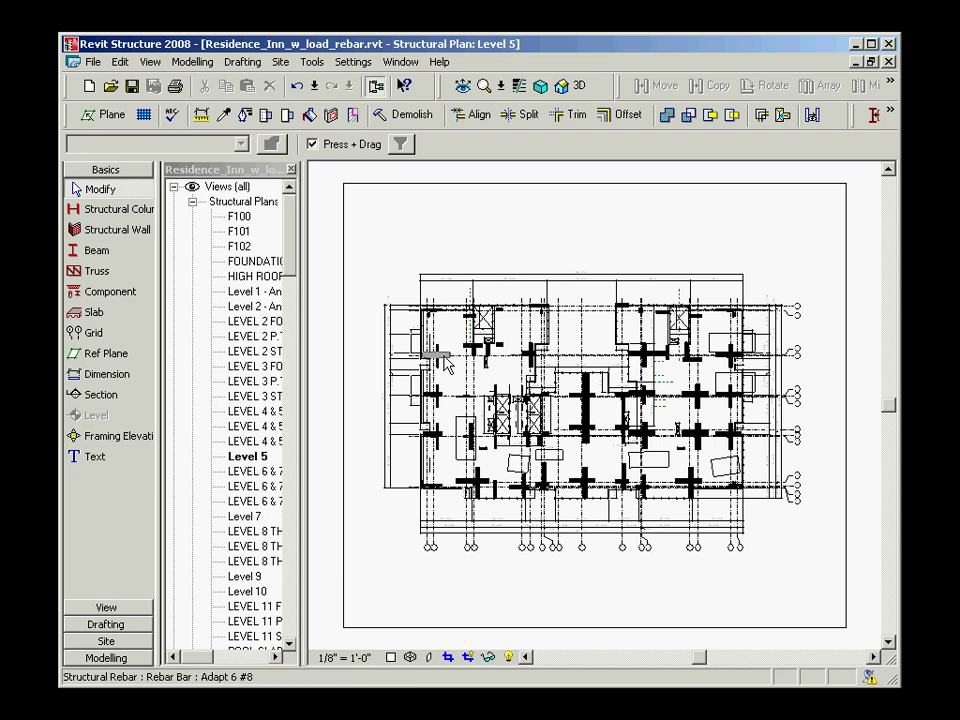
# Step: Inspect an Adapt 6 #8 rebar set's properties (13 bars at 0' 2" spacing), then zoom to fit and deselect
pyautogui.click(445, 363)
pyautogui.scroll(3, 470, 390)
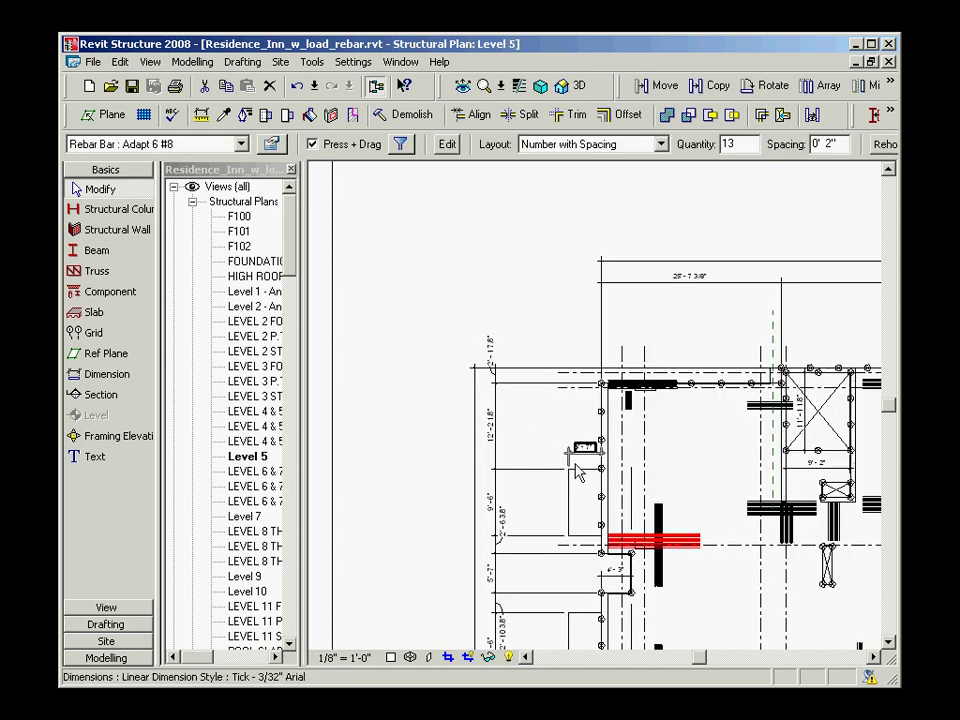
pyautogui.click(270, 144)
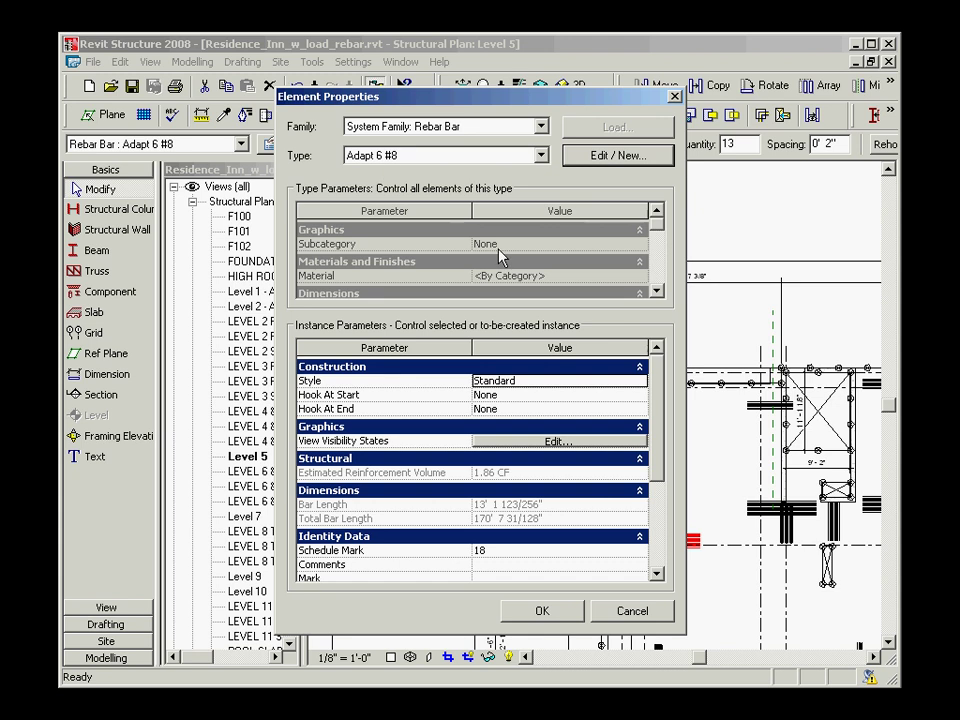
pyautogui.moveTo(655, 385); pyautogui.dragTo(662, 485)
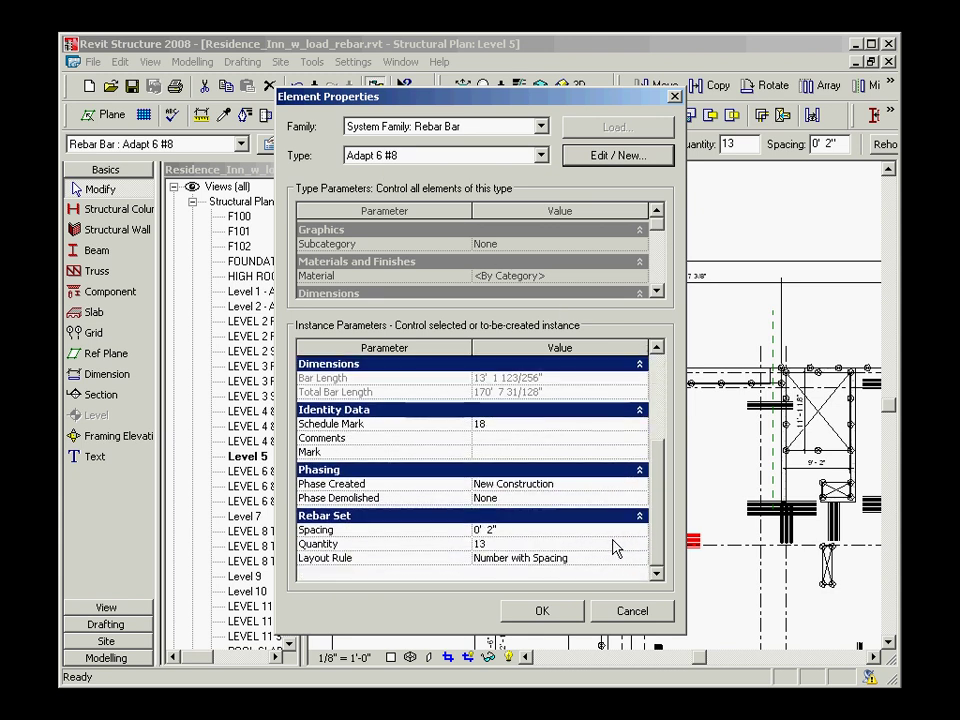
pyautogui.click(631, 614)
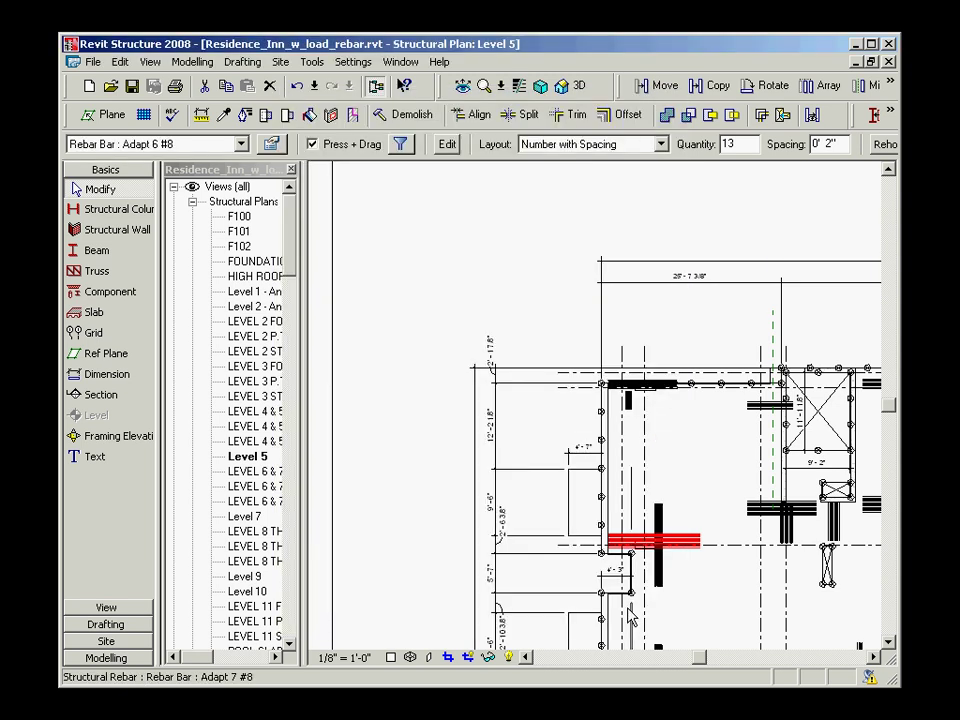
pyautogui.press('z')
pyautogui.press('f')
pyautogui.press('Escape')
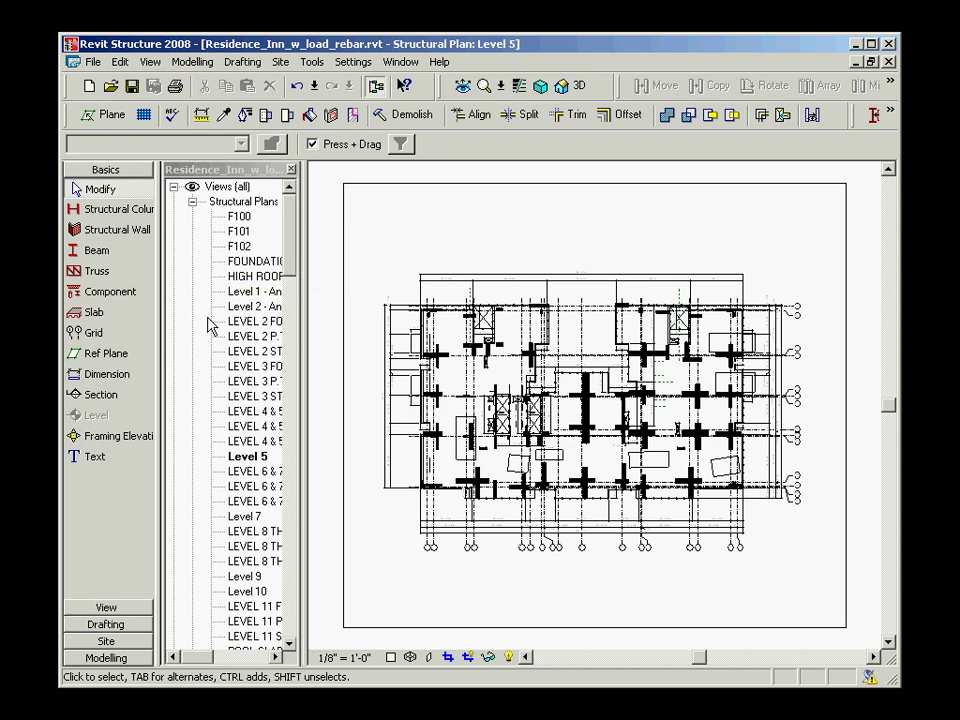
# Step: Draw a vertical section line across the Level 5 plan and open the Section 1 view
pyautogui.click(132, 397)
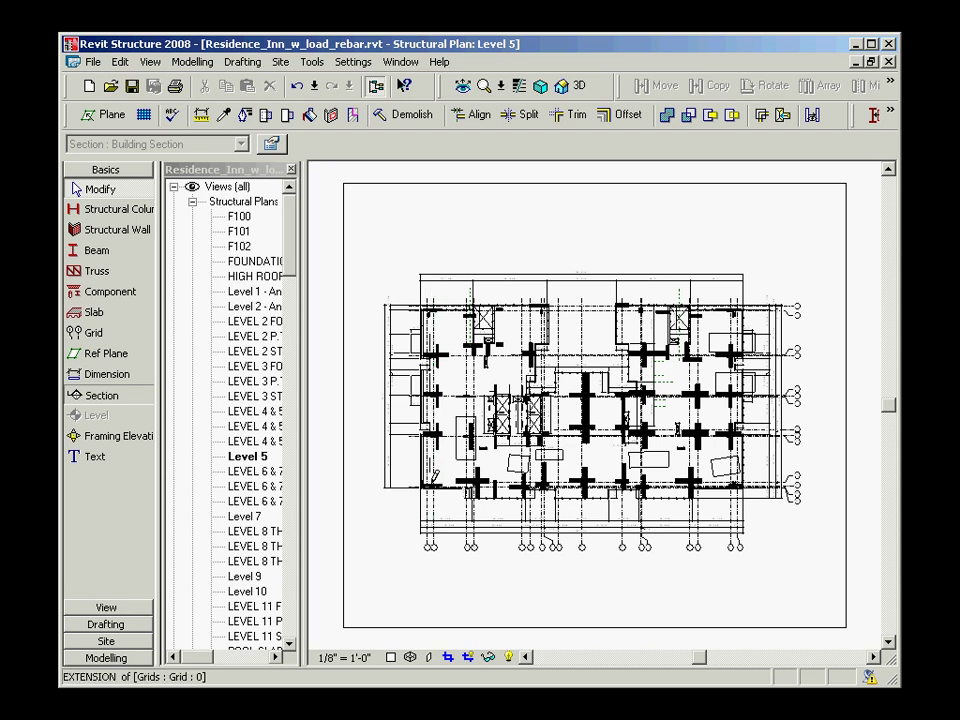
pyautogui.click(433, 253)
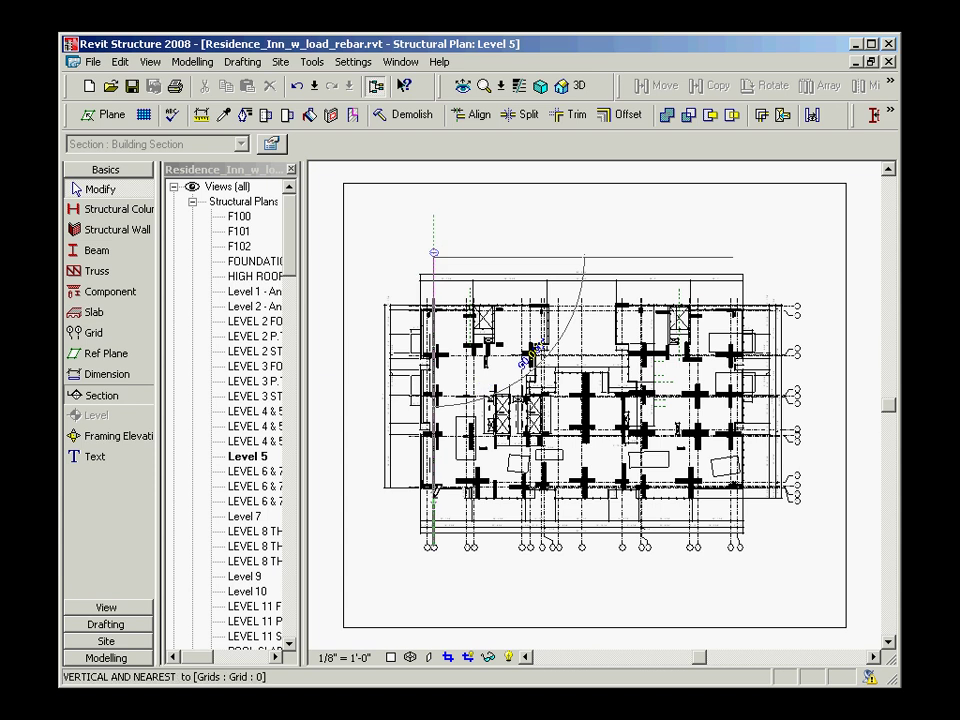
pyautogui.click(447, 500)
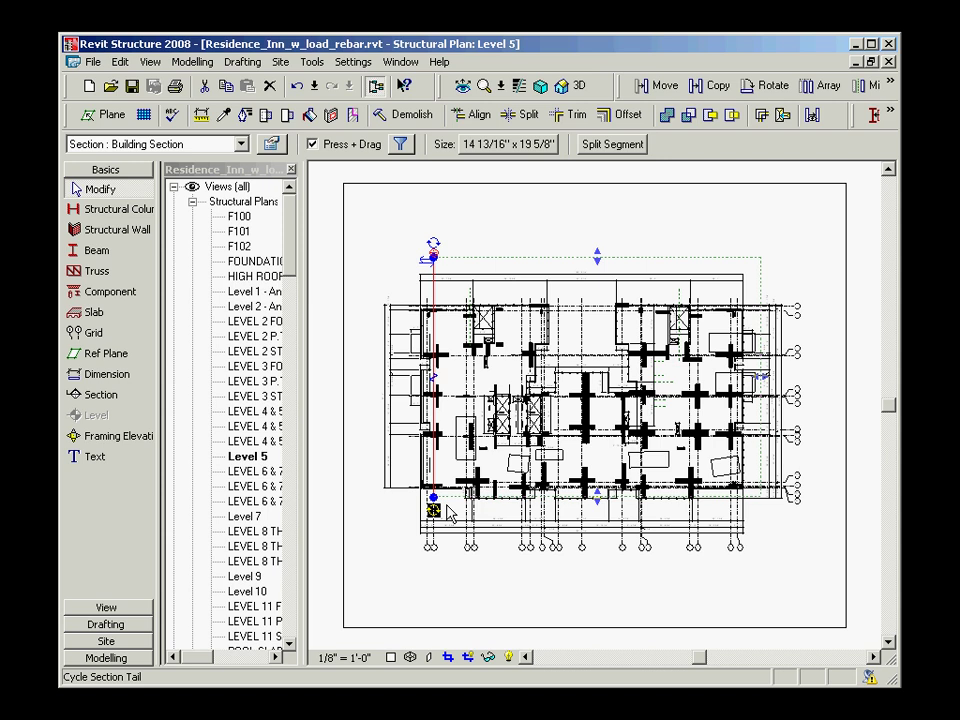
pyautogui.doubleClick(446, 508)
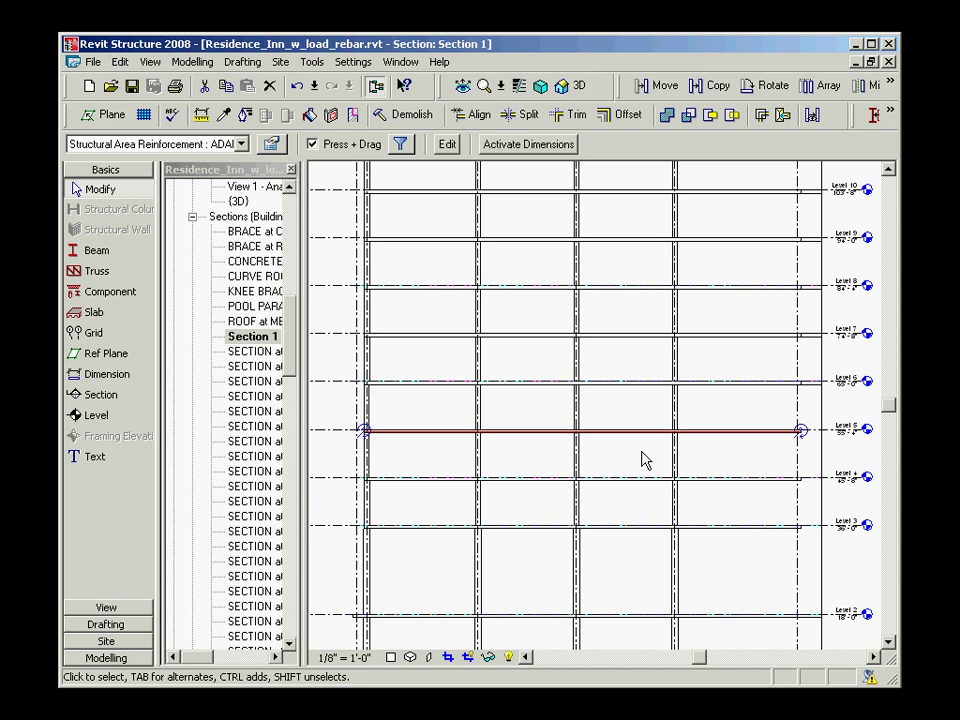
# Step: Zoom into the Level 5 slab and confirm the Adapt 6 #8 set has 12 bars at 0' 2" spacing
pyautogui.click(500, 87)
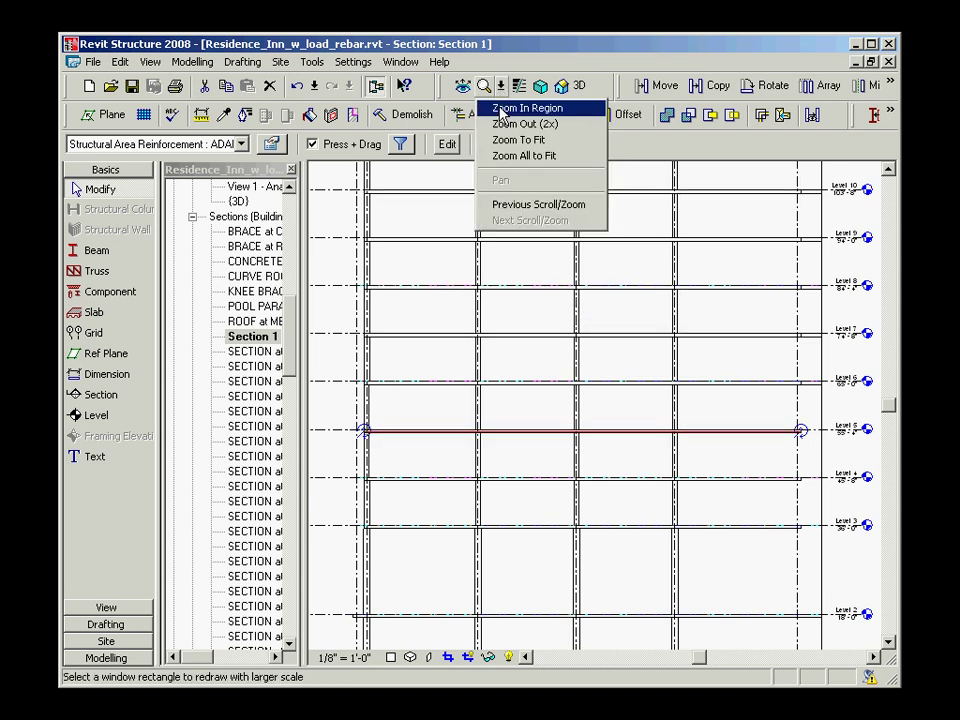
pyautogui.click(527, 107)
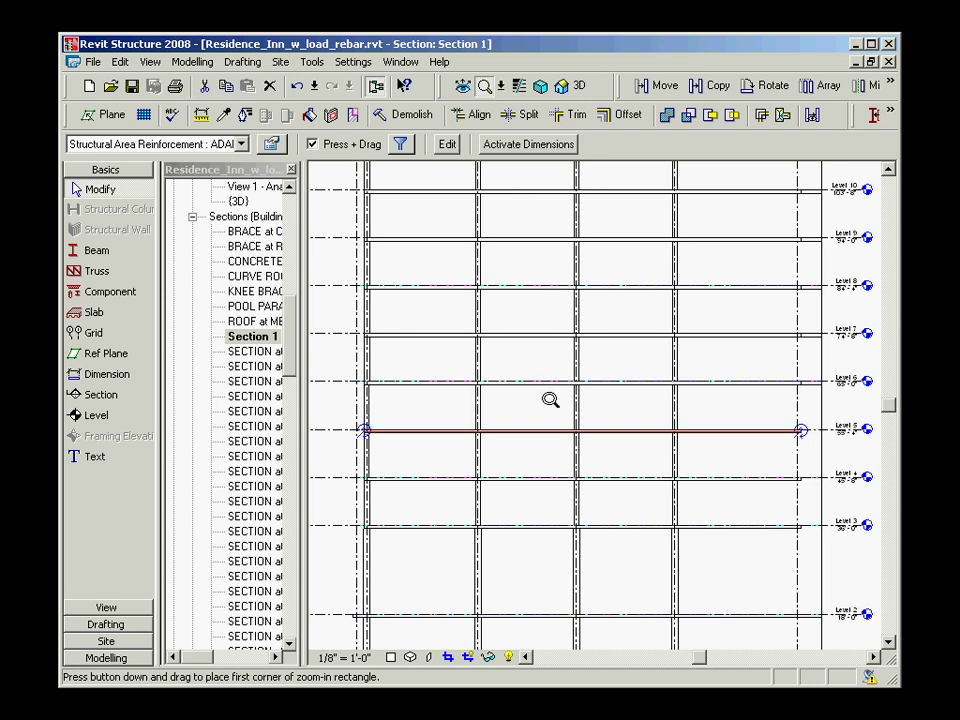
pyautogui.moveTo(549, 408); pyautogui.dragTo(598, 455)
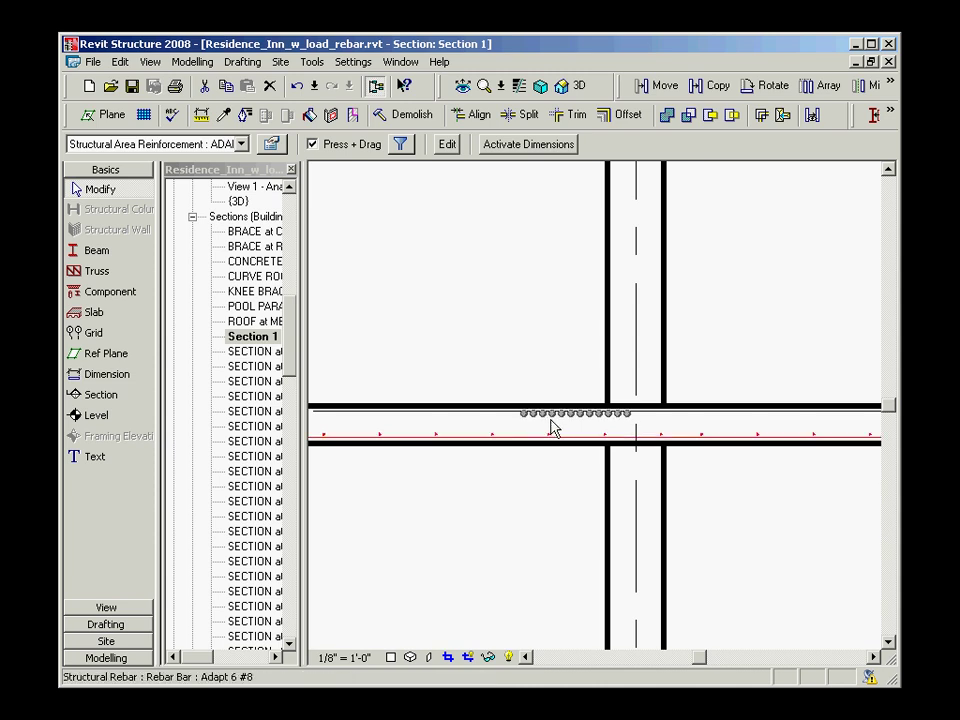
pyautogui.click(553, 427)
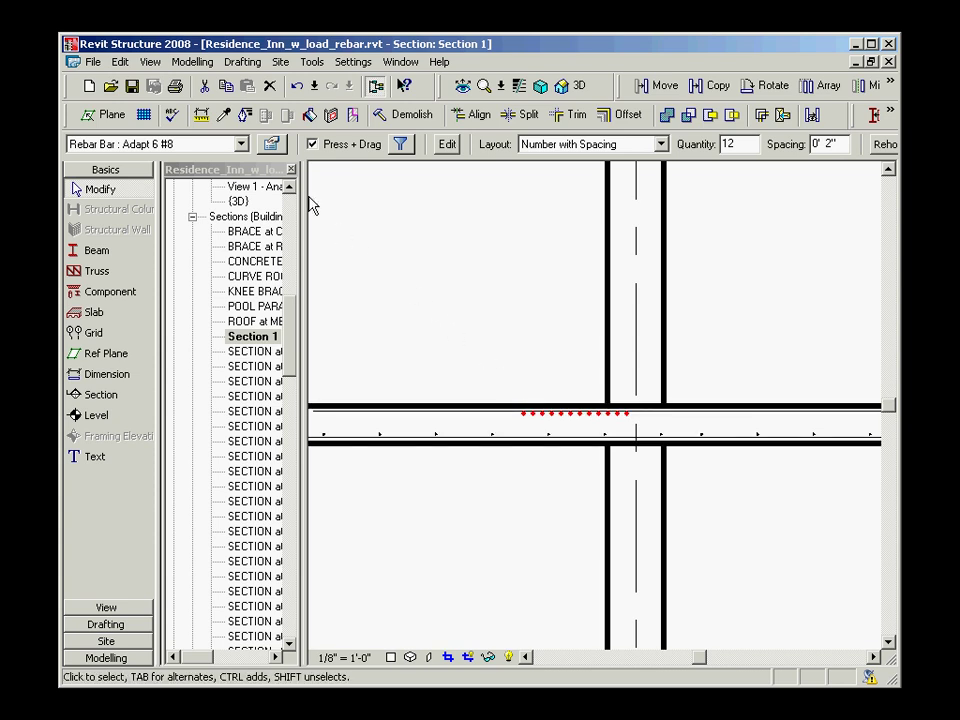
pyautogui.click(271, 145)
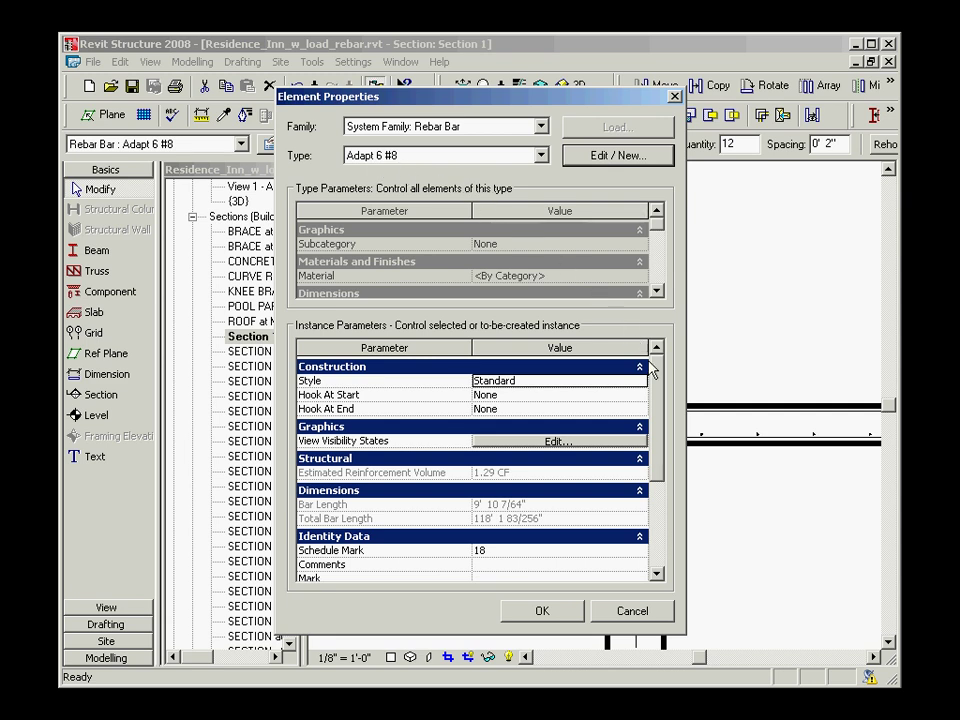
pyautogui.moveTo(659, 374); pyautogui.dragTo(666, 472)
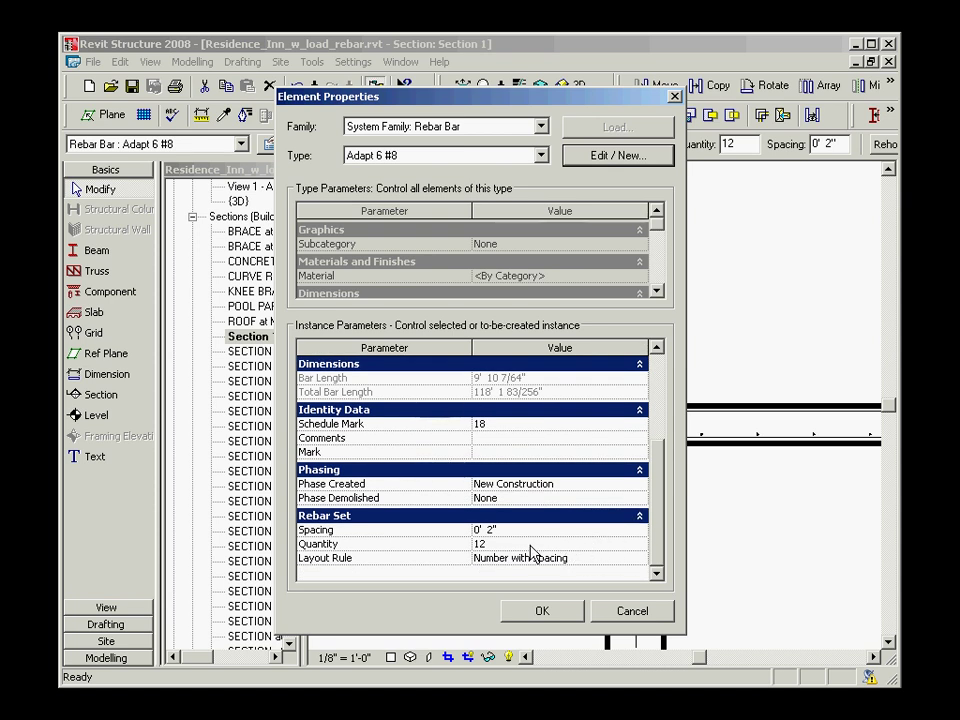
pyautogui.click(620, 612)
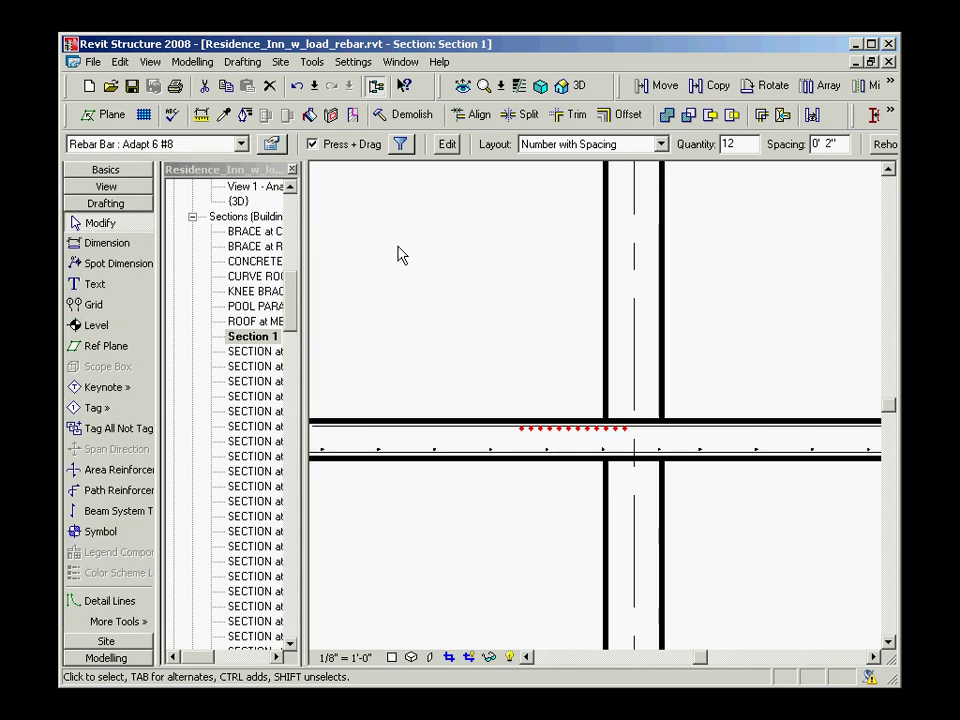
# Step: Place a by-category tag on the slab rebar in Section 1
pyautogui.click(398, 255)
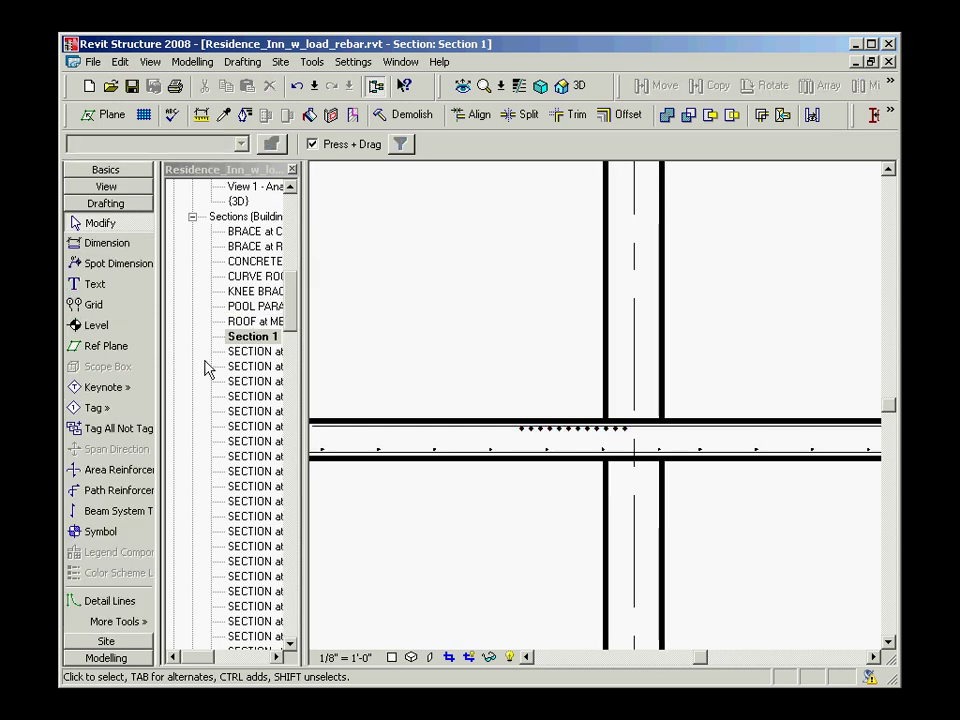
pyautogui.click(118, 410)
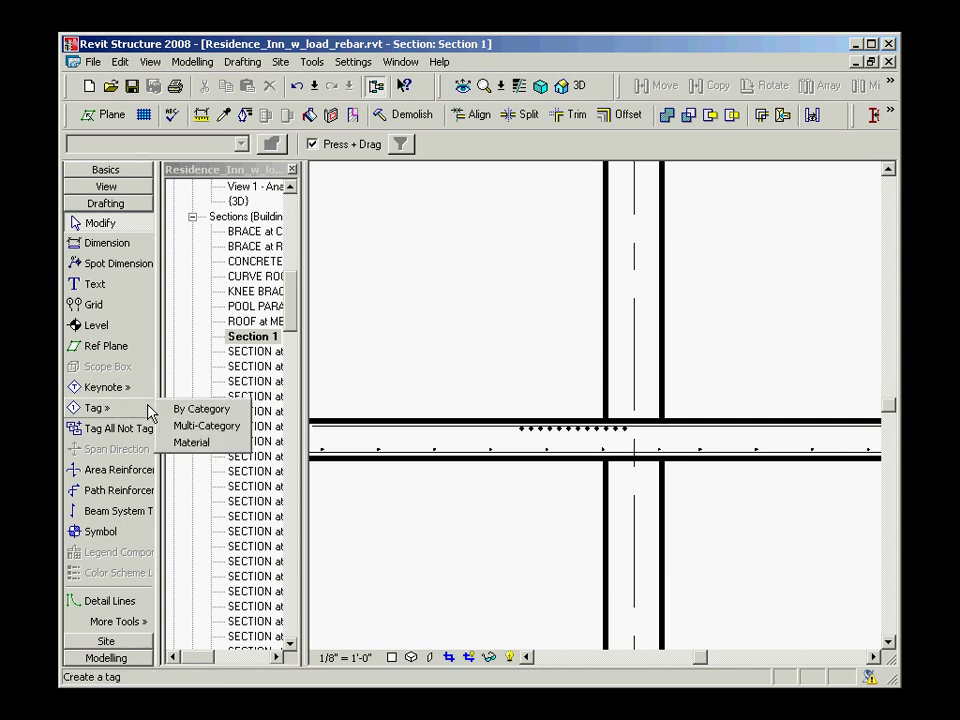
pyautogui.click(176, 412)
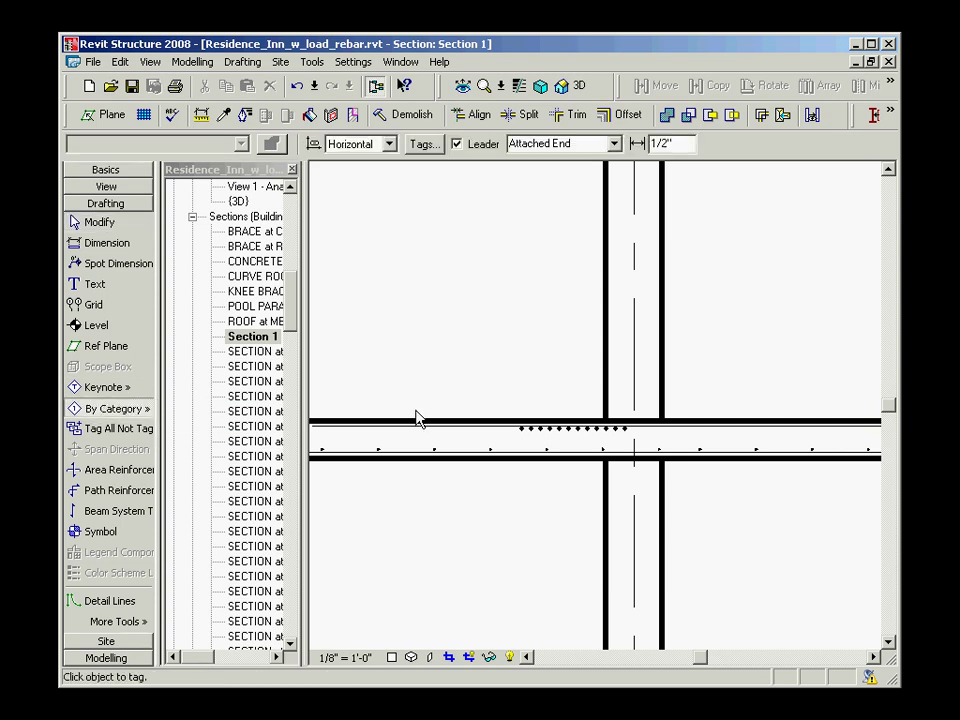
pyautogui.click(524, 434)
pyautogui.press('Escape')
pyautogui.press('Escape')
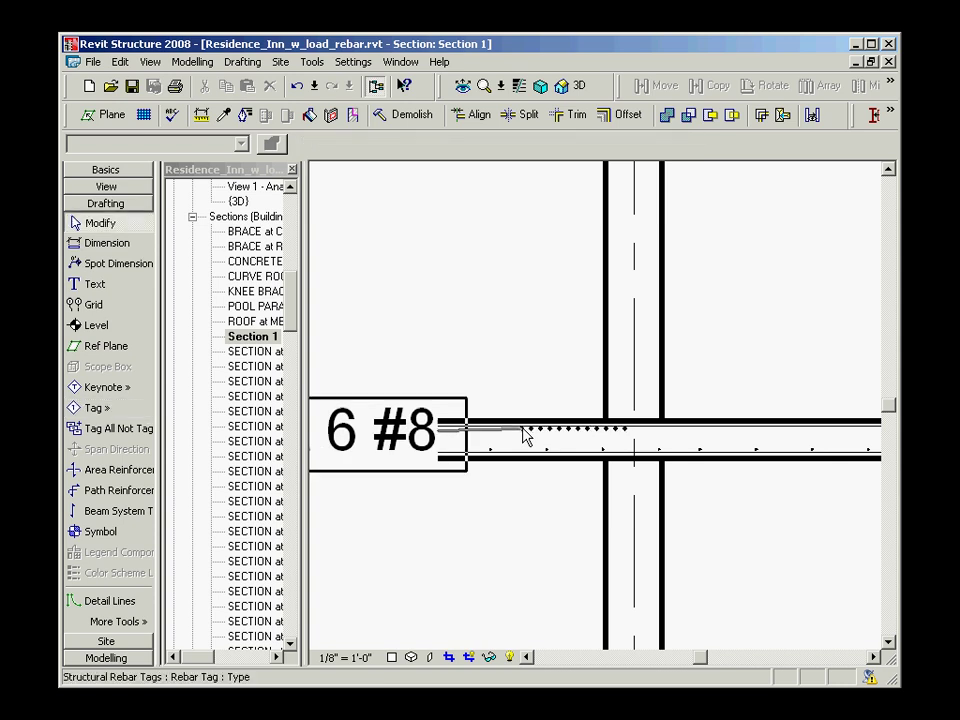
# Step: Move the Adapt 6 #8 tag above the slab with a leader
pyautogui.scroll(-3, 517, 395)
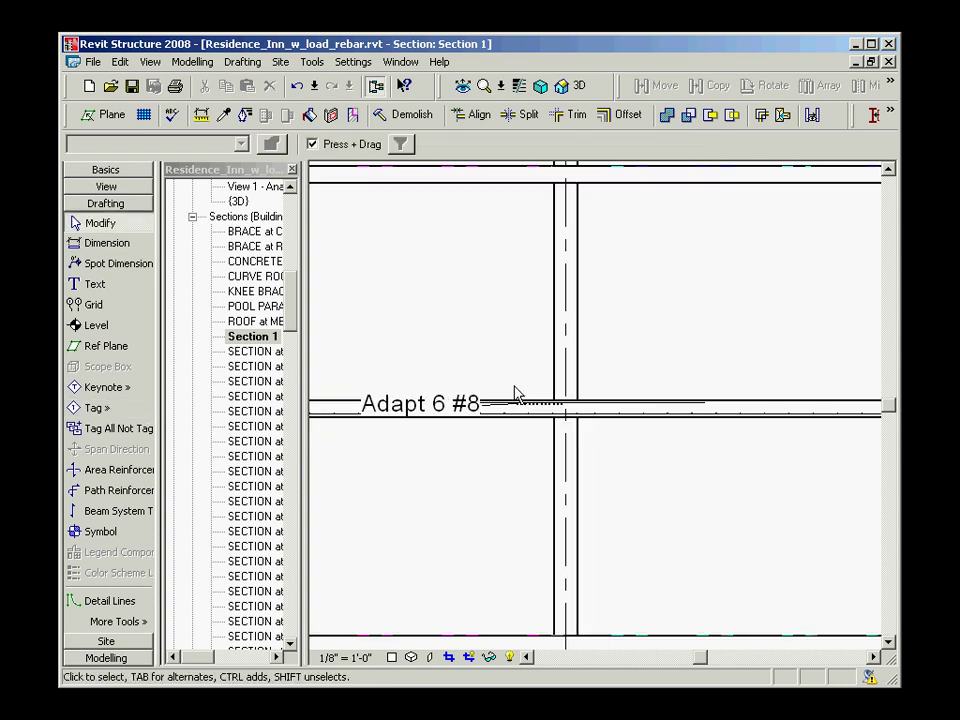
pyautogui.click(463, 415)
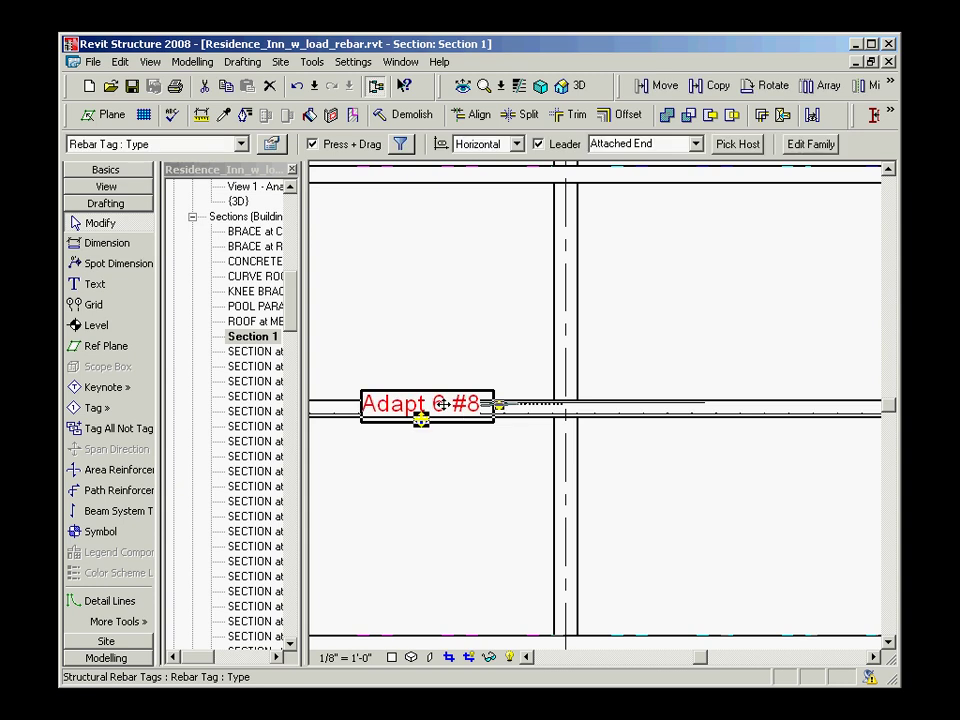
pyautogui.moveTo(463, 415); pyautogui.dragTo(448, 377)
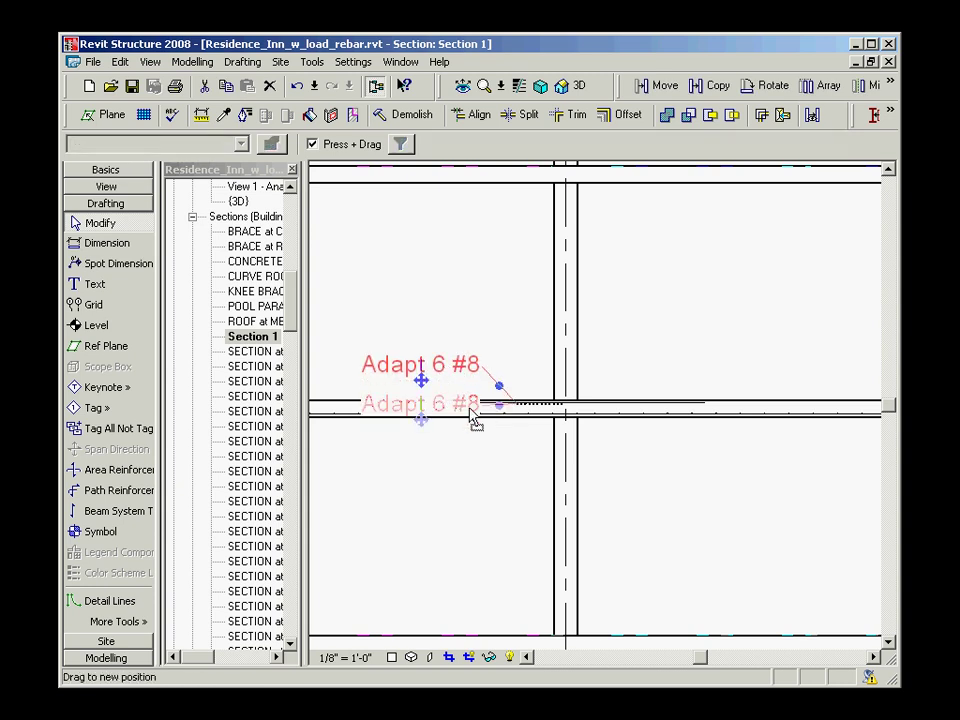
pyautogui.click(490, 449)
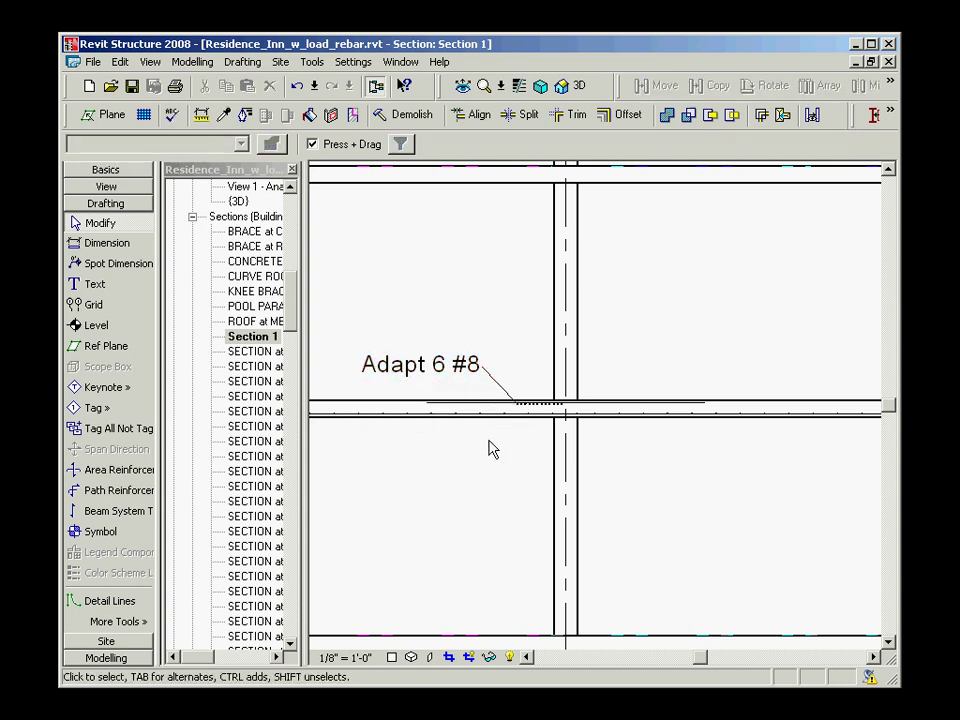